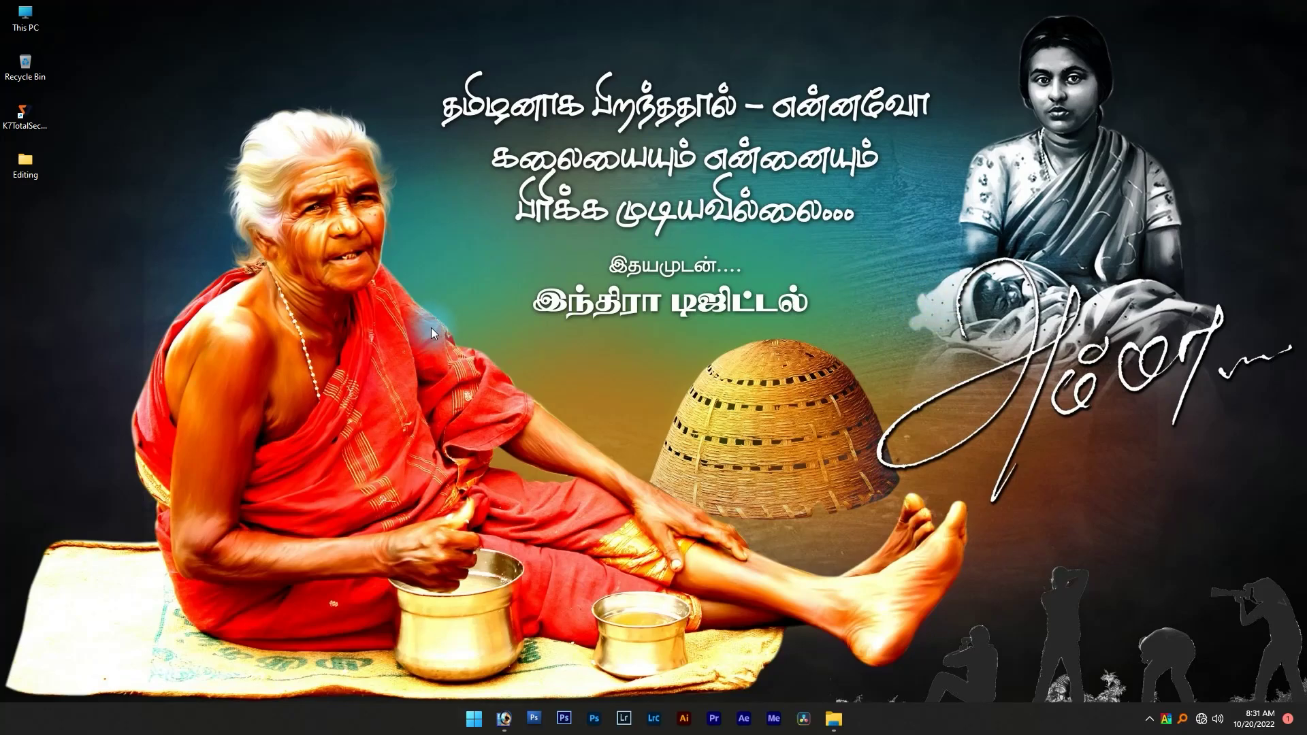
Restore the empty Photoshop workspace and bring up the Editing folder of suit photos.
left_click(504, 719)
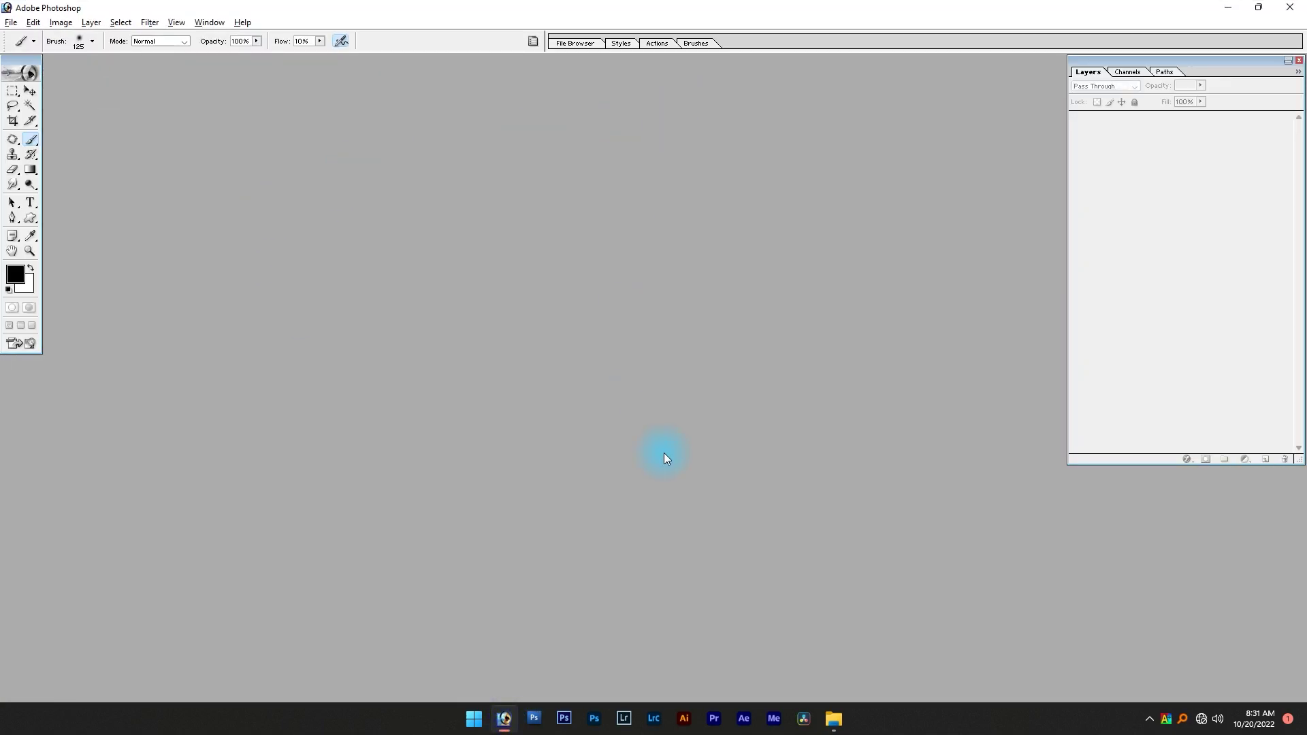
left_click(832, 717)
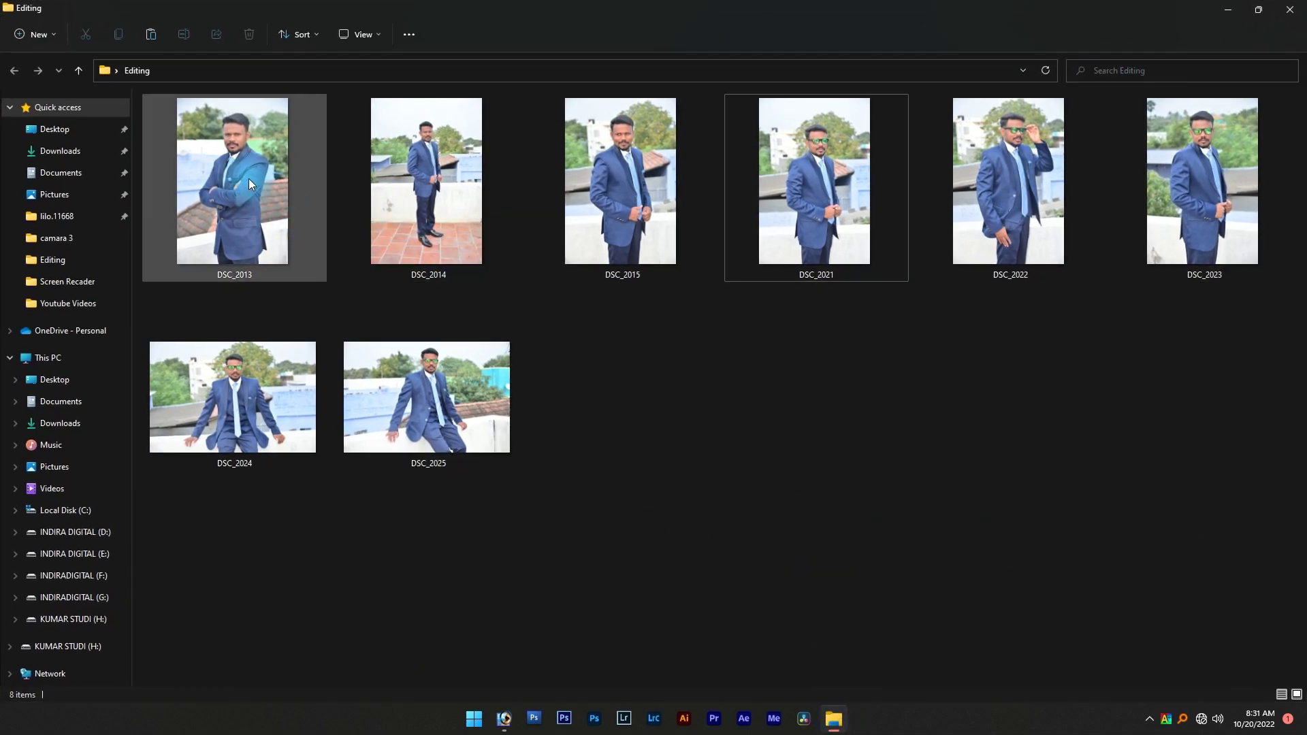
Preview DSC_2013 full screen and step through the other suit photos.
left_click(351, 497)
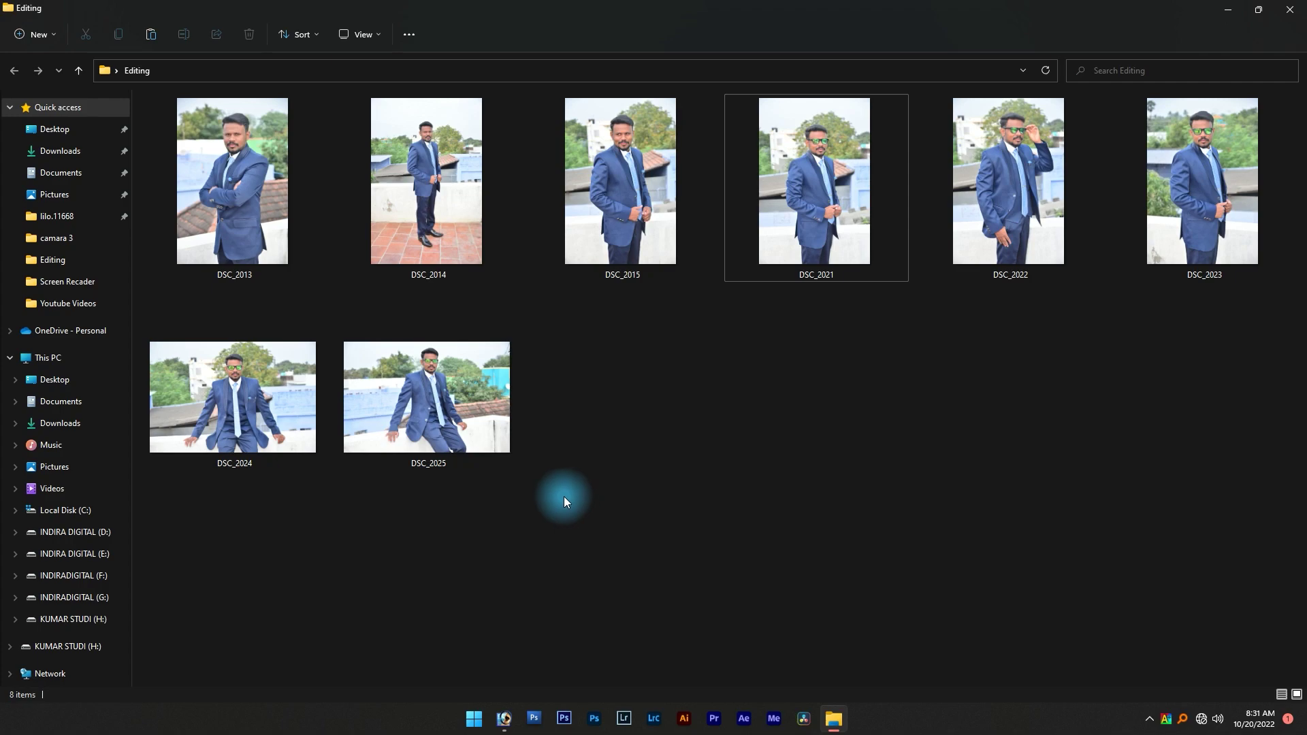
double_click(156, 203)
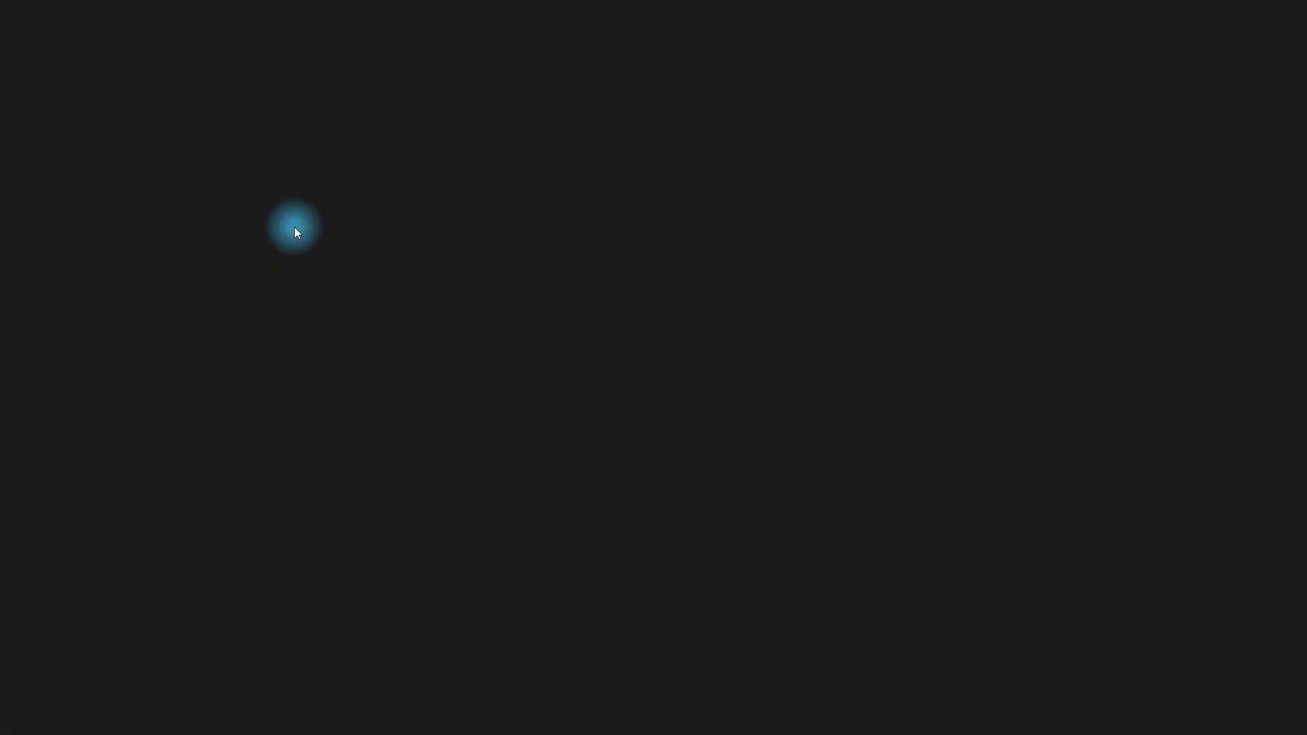
key("Right")
key("Right")
key("Right")
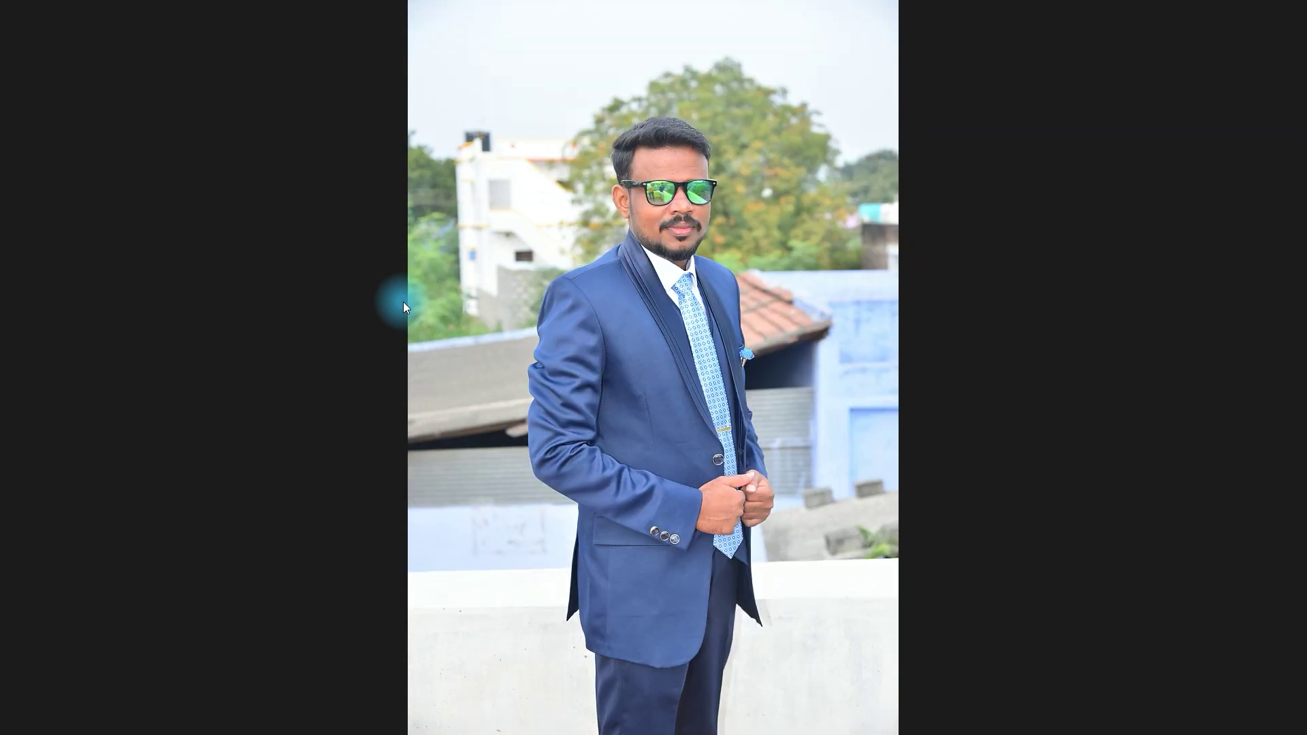
key("Right")
left_click(1292, 12)
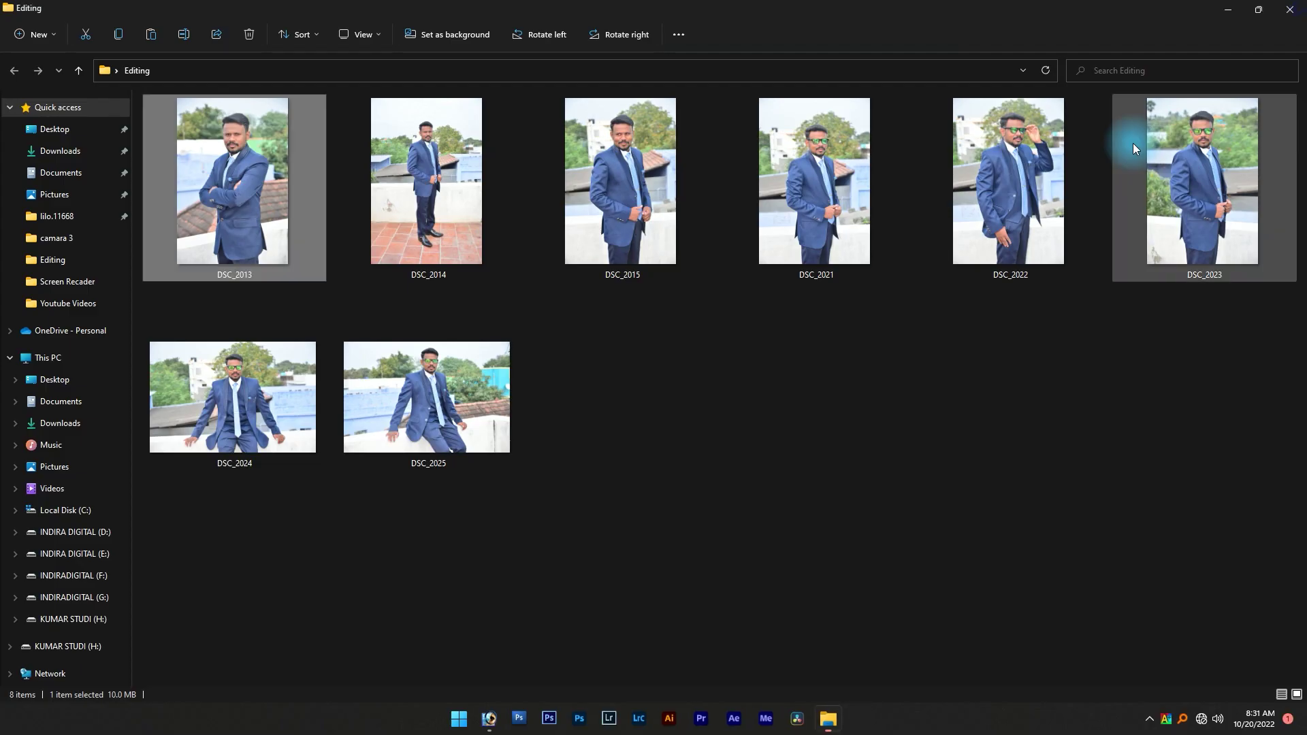
left_click(849, 464)
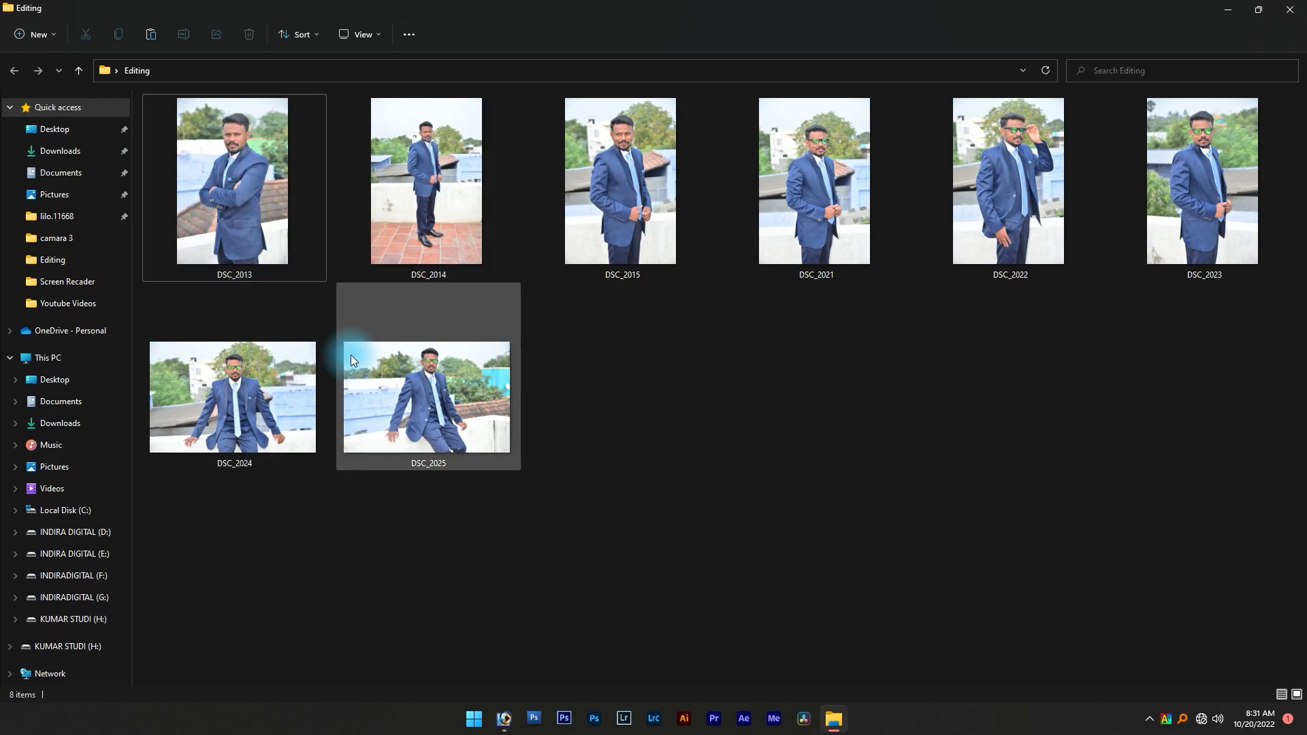
Preview DSC_2013 again and drag it over into Photoshop to open it.
left_click(272, 134)
double_click(272, 134)
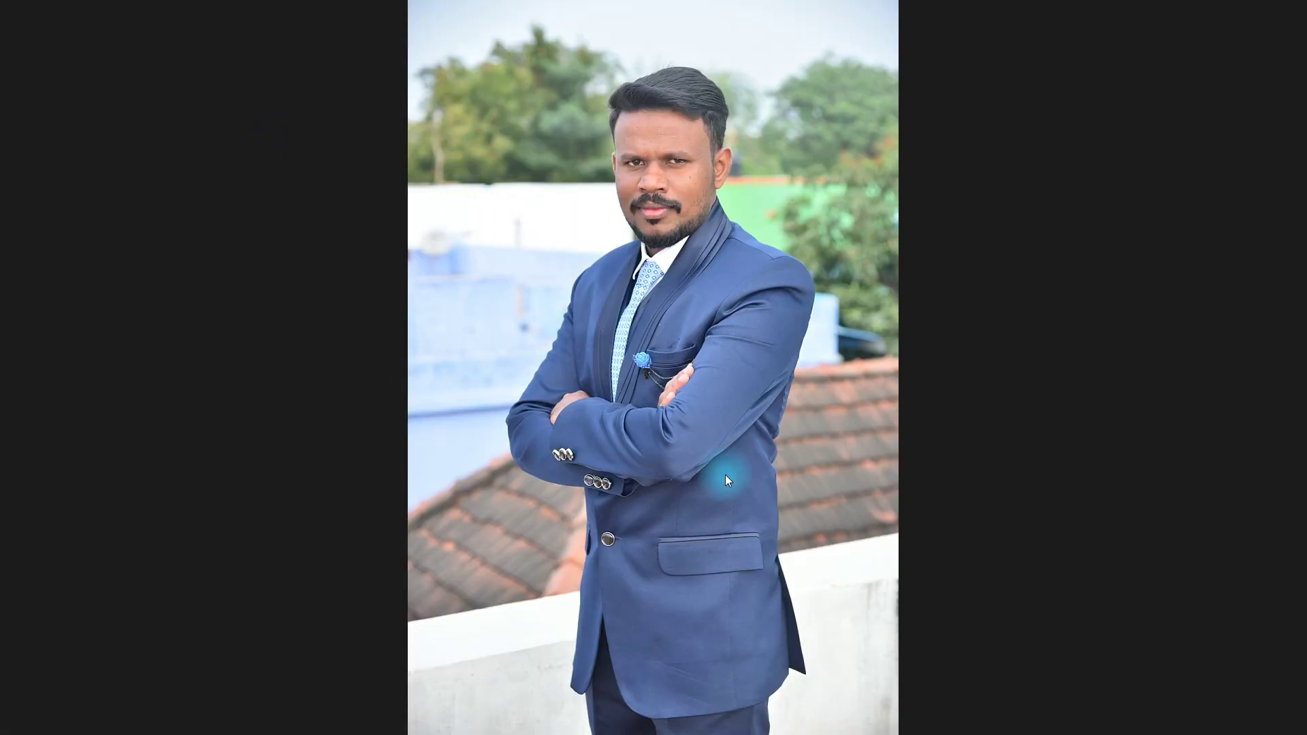
key("Escape")
left_click(817, 367)
left_click_drag(304, 245, 545, 407)
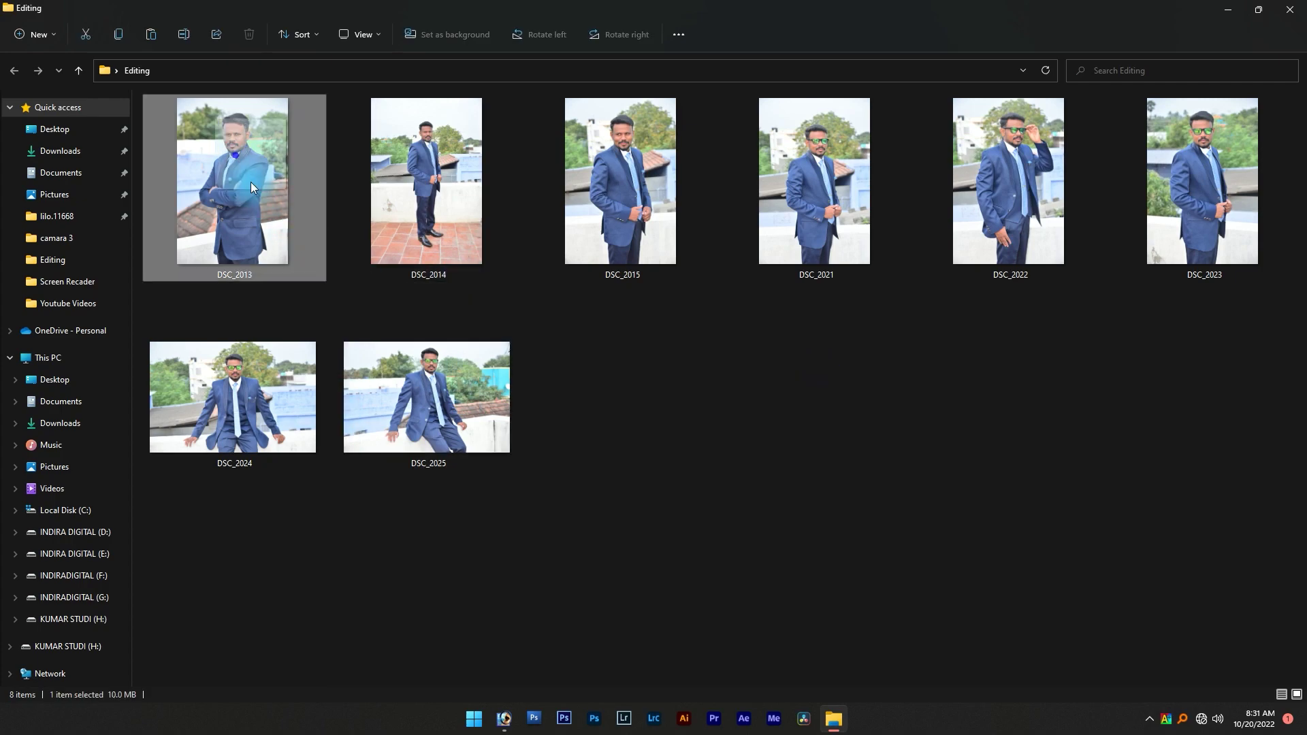
key("alt+Tab")
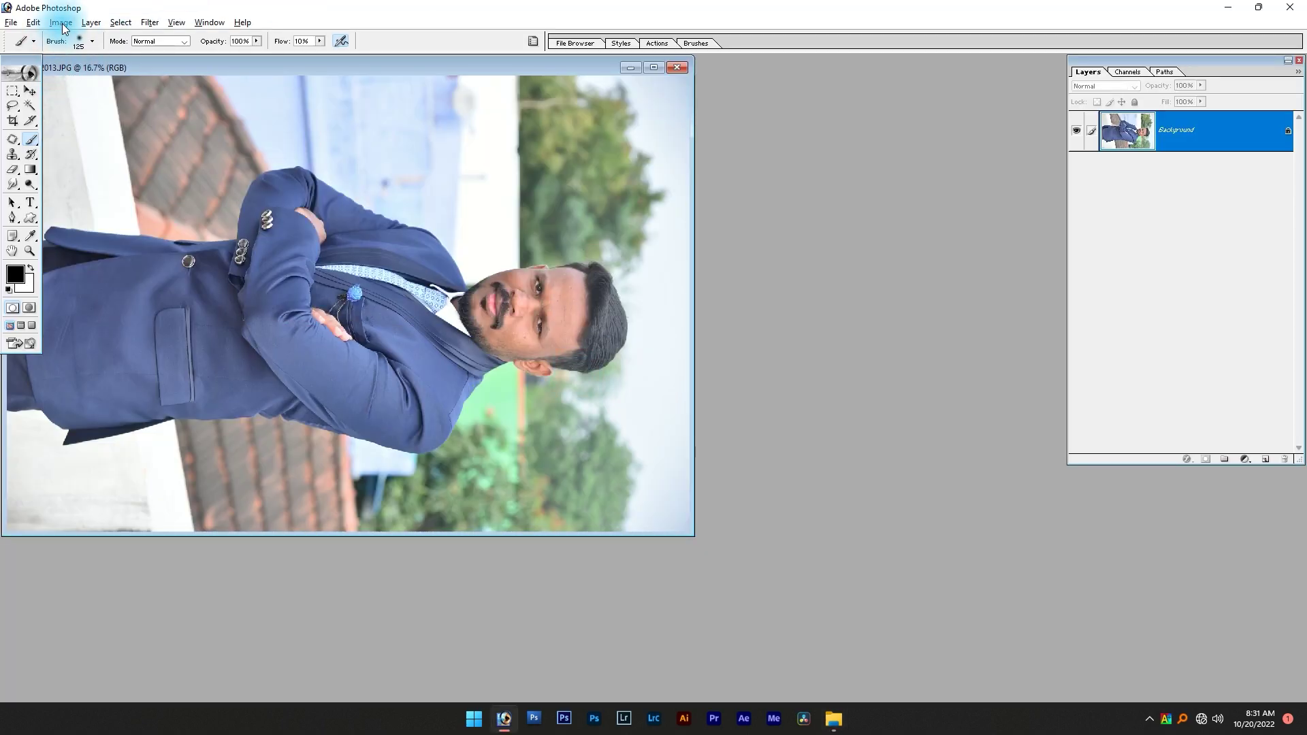
Rotate DSC_2013 upright, maximize its window, and duplicate the photo onto Layer 1.
left_click(61, 23)
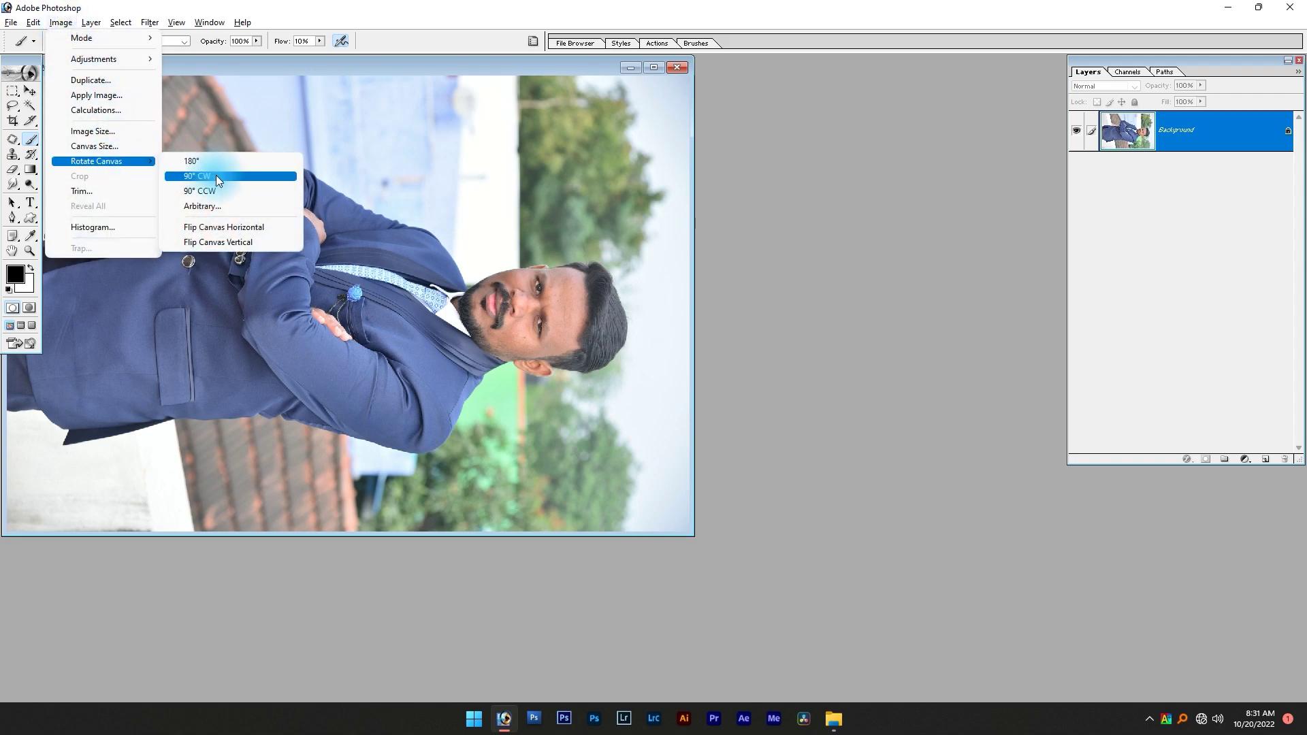
left_click(224, 191)
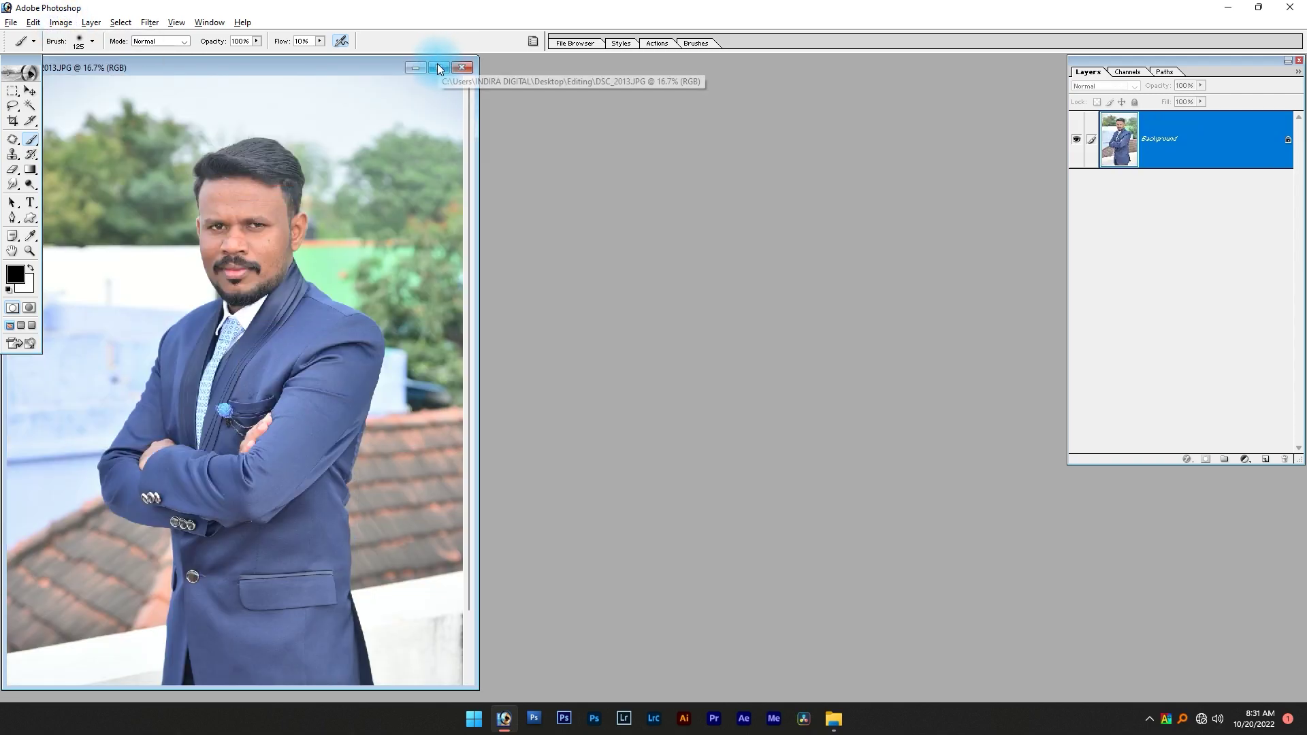
left_click(437, 68)
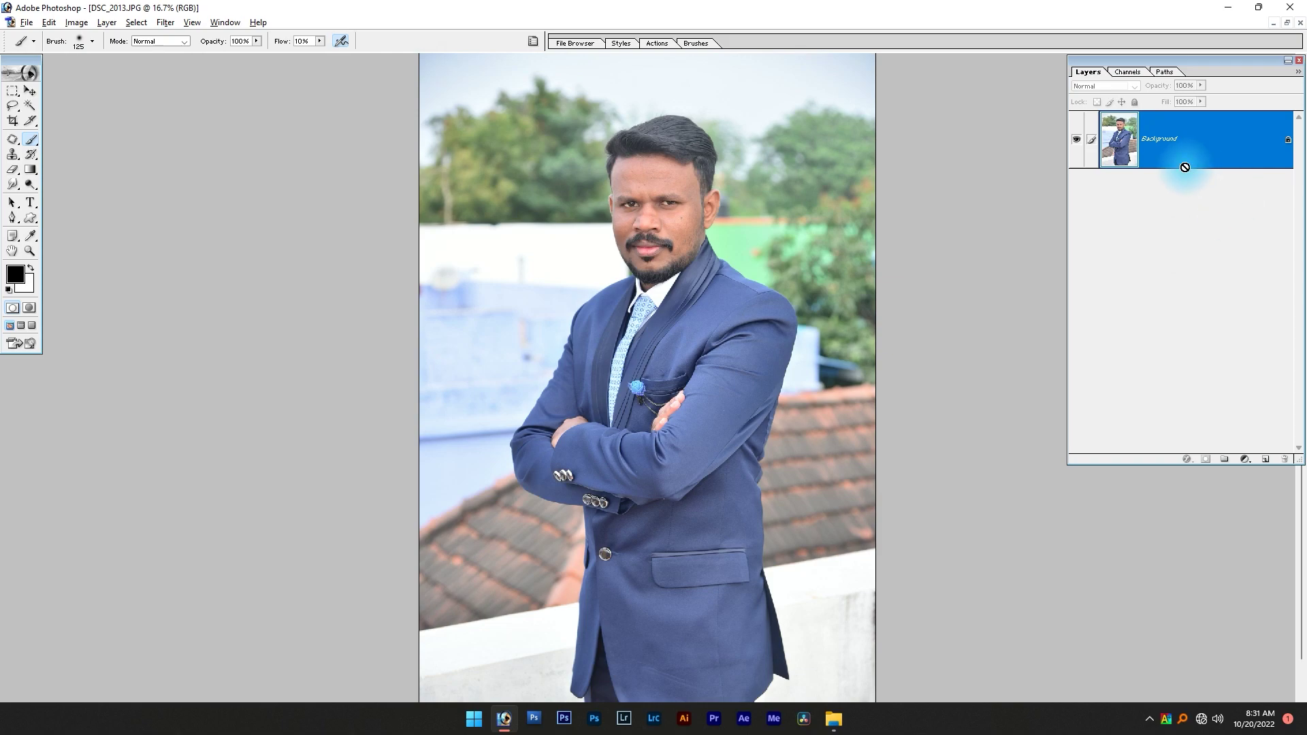
key("ctrl+j")
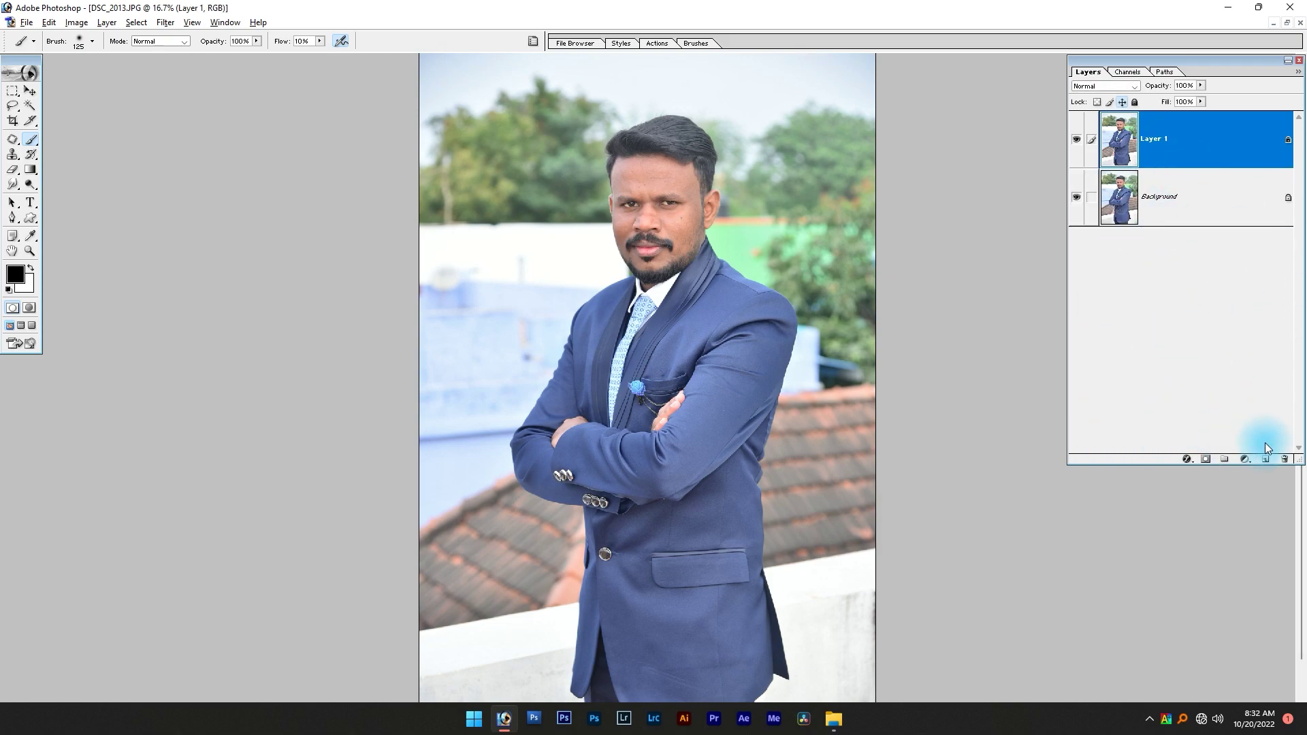
Add a new empty layer group and name it 'Color'.
left_click(1223, 461)
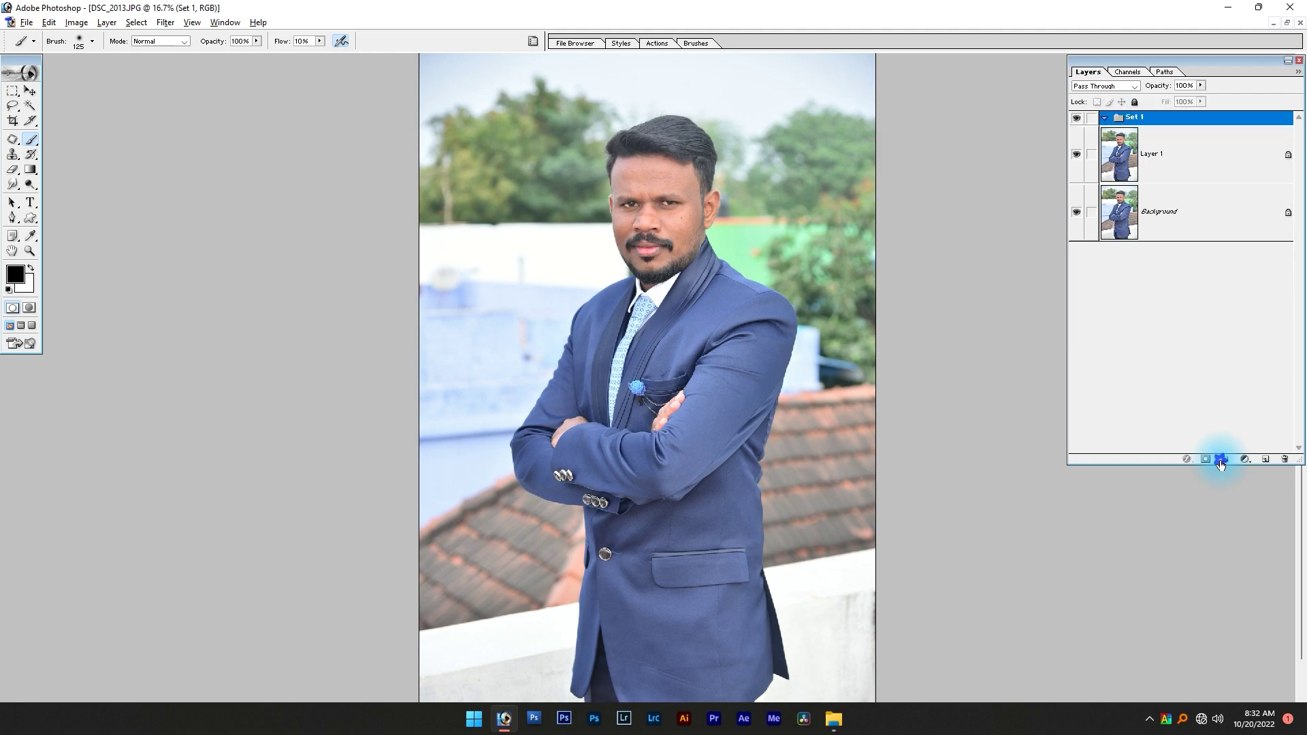
double_click(1133, 120)
type("olor")
key("Return")
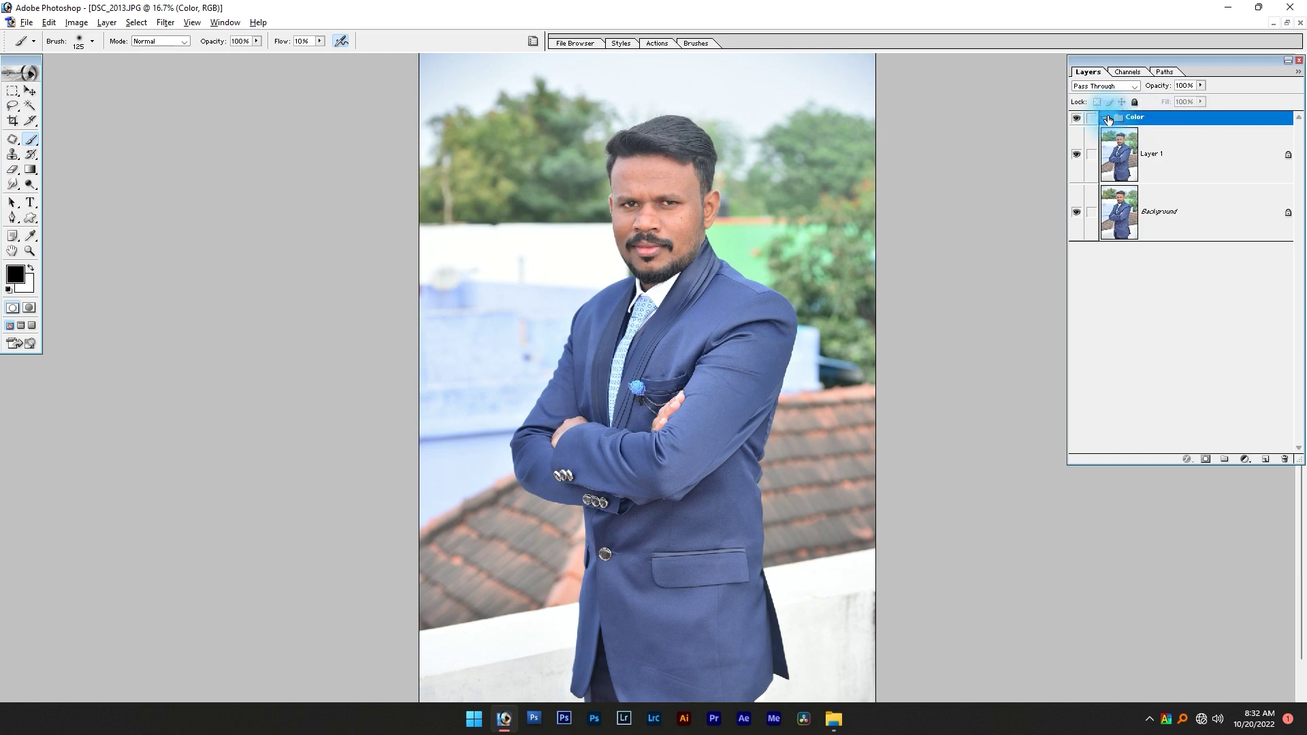
Select Layer 1 and add a Brightness/Contrast adjustment layer above it.
left_click(76, 21)
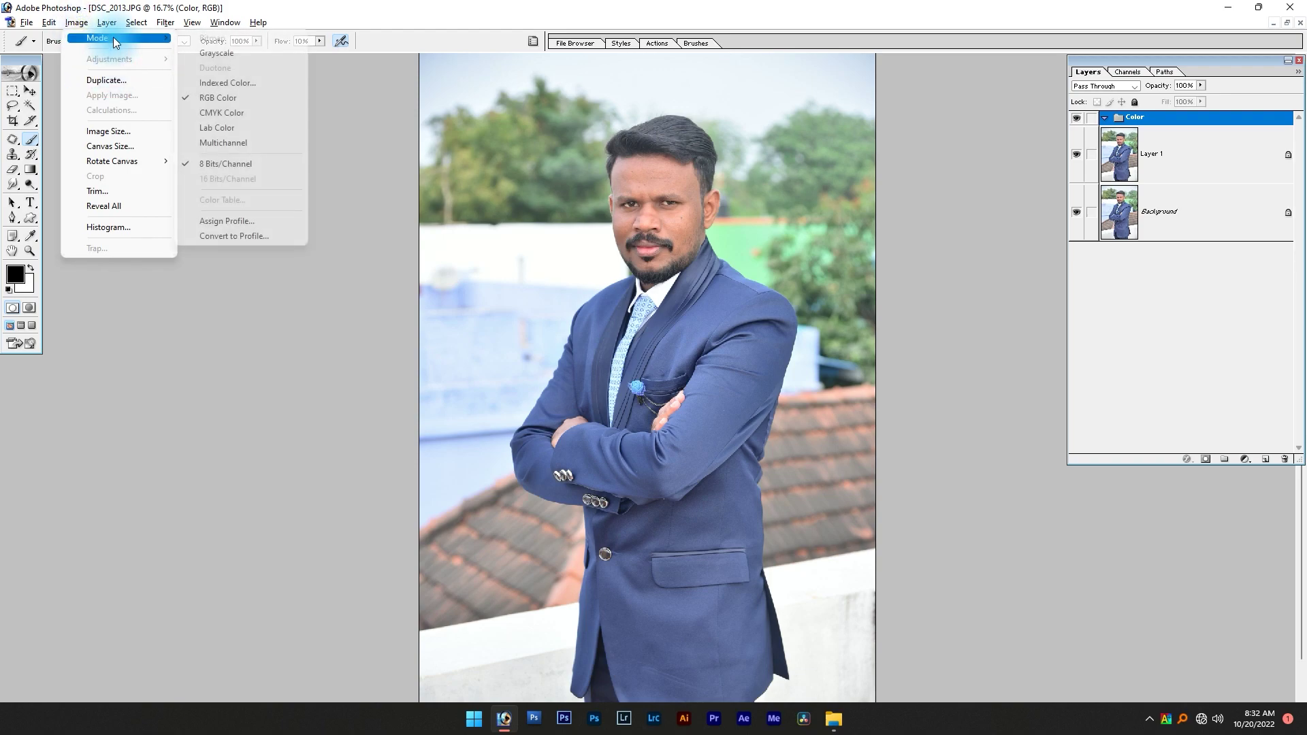
left_click(1189, 157)
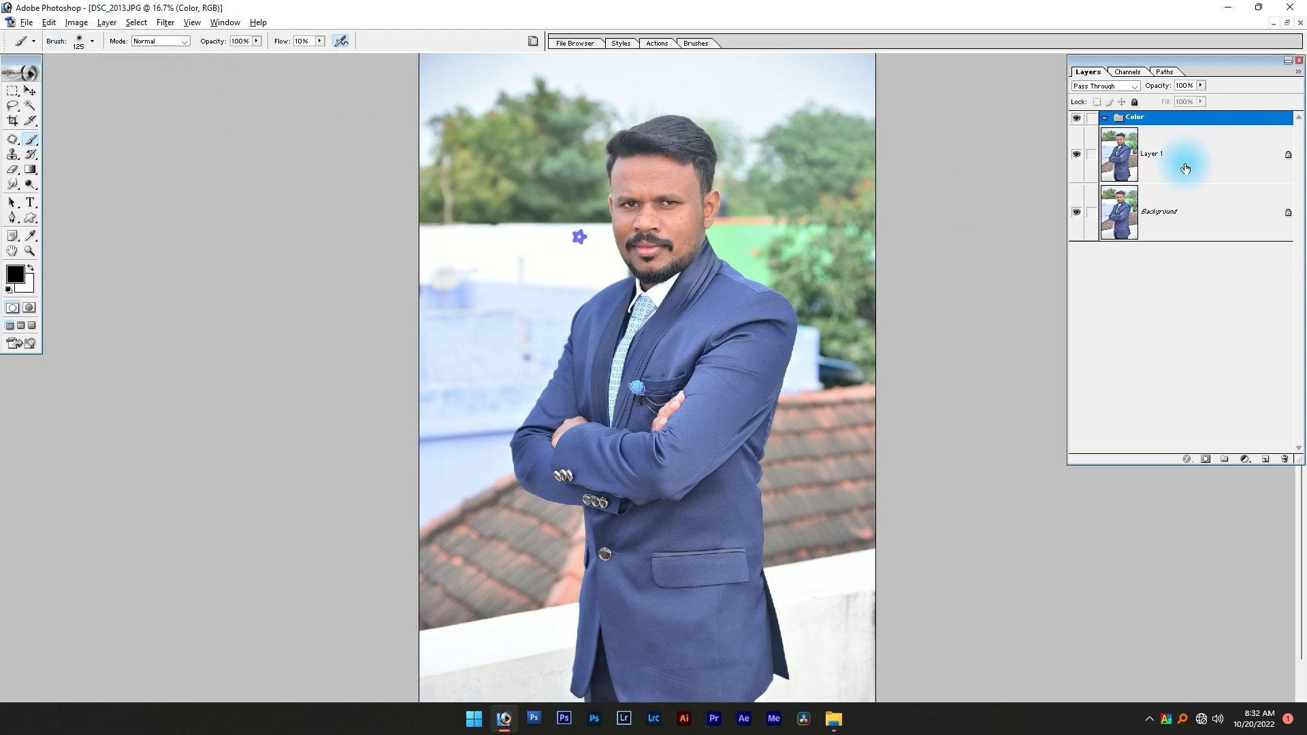
left_click(76, 22)
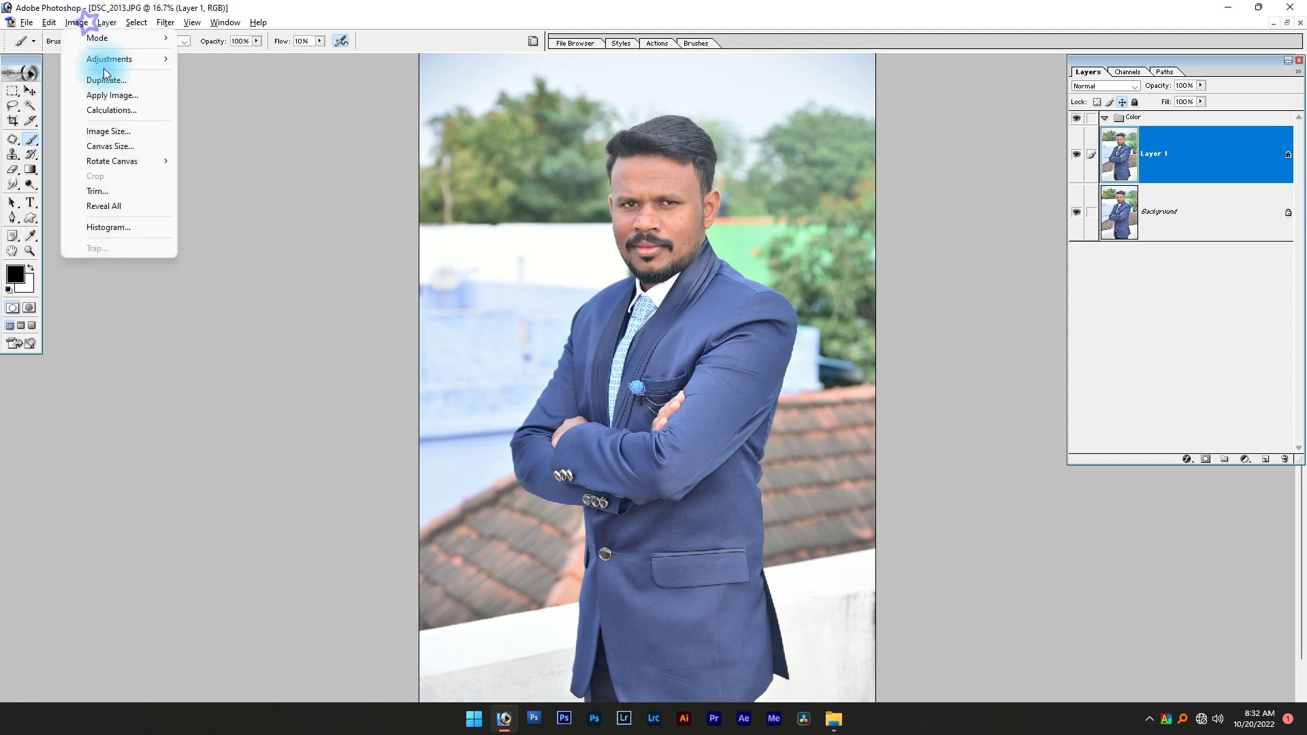
mouse_move(109, 60)
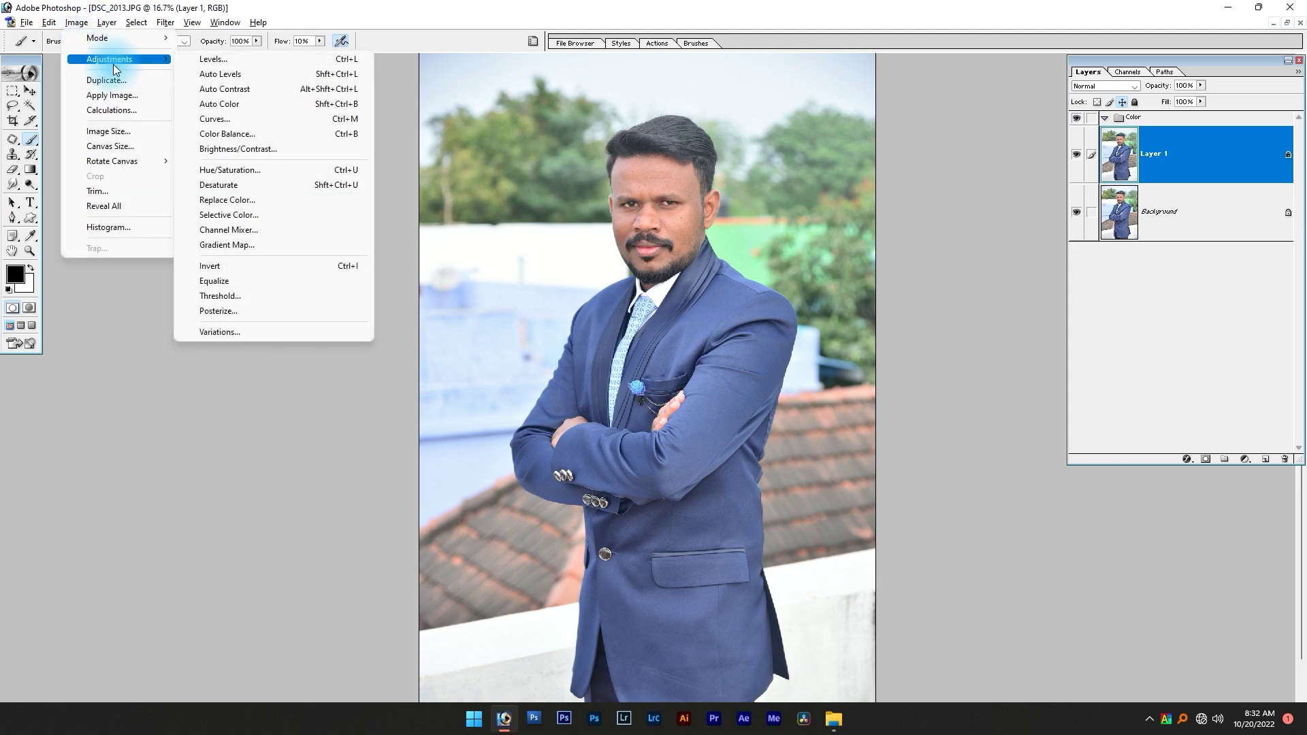
left_click(1162, 403)
left_click(1242, 454)
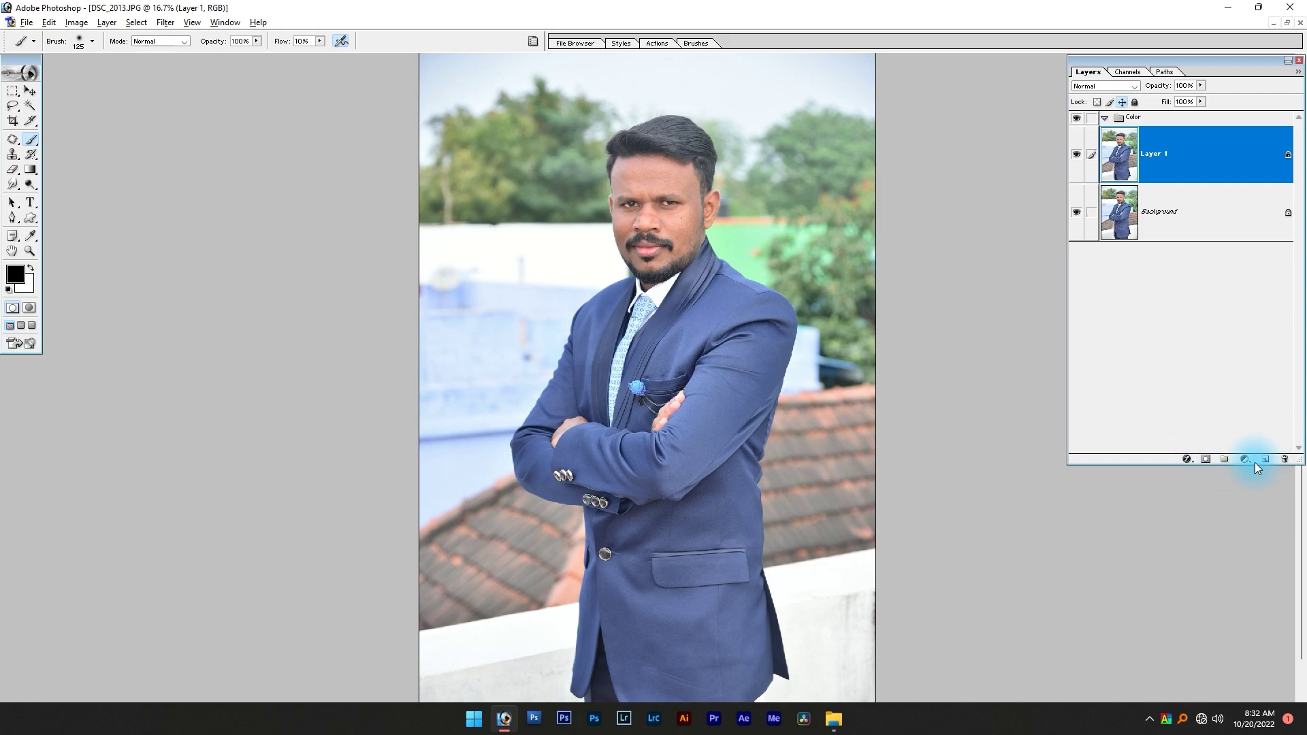
left_click(1244, 460)
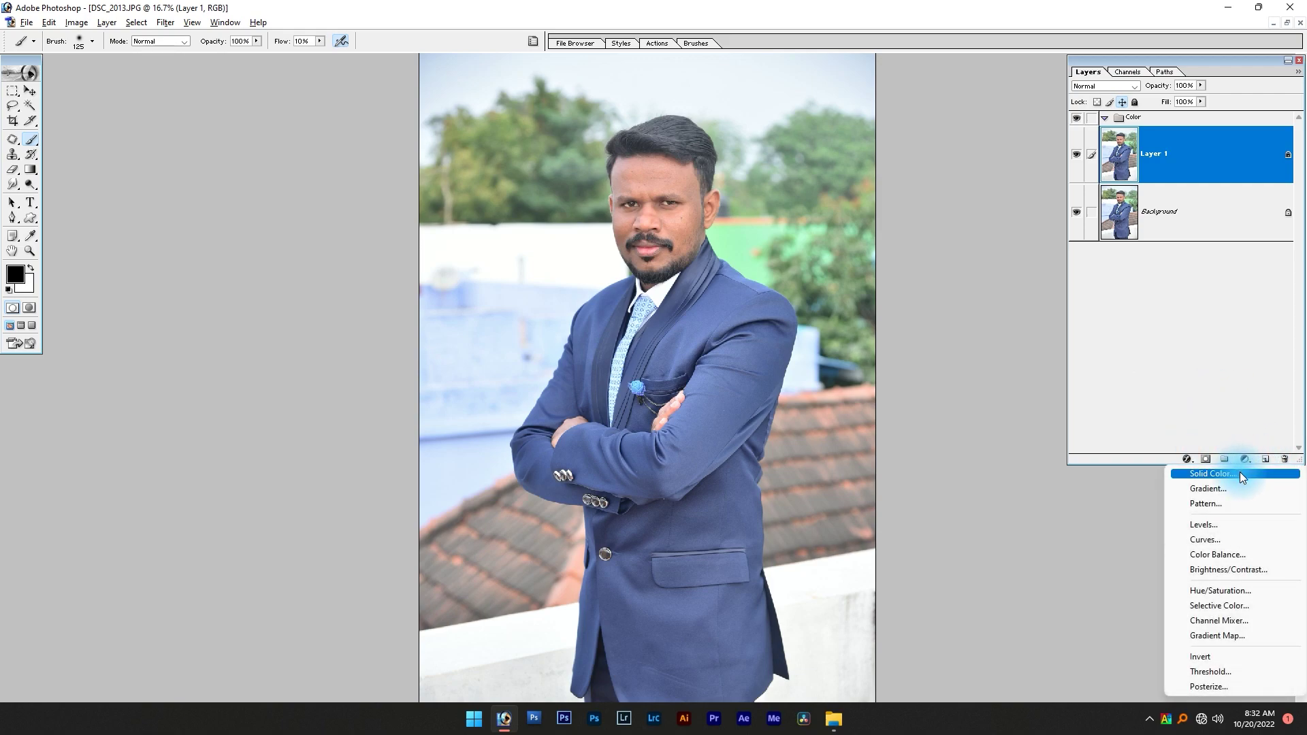
left_click(1232, 570)
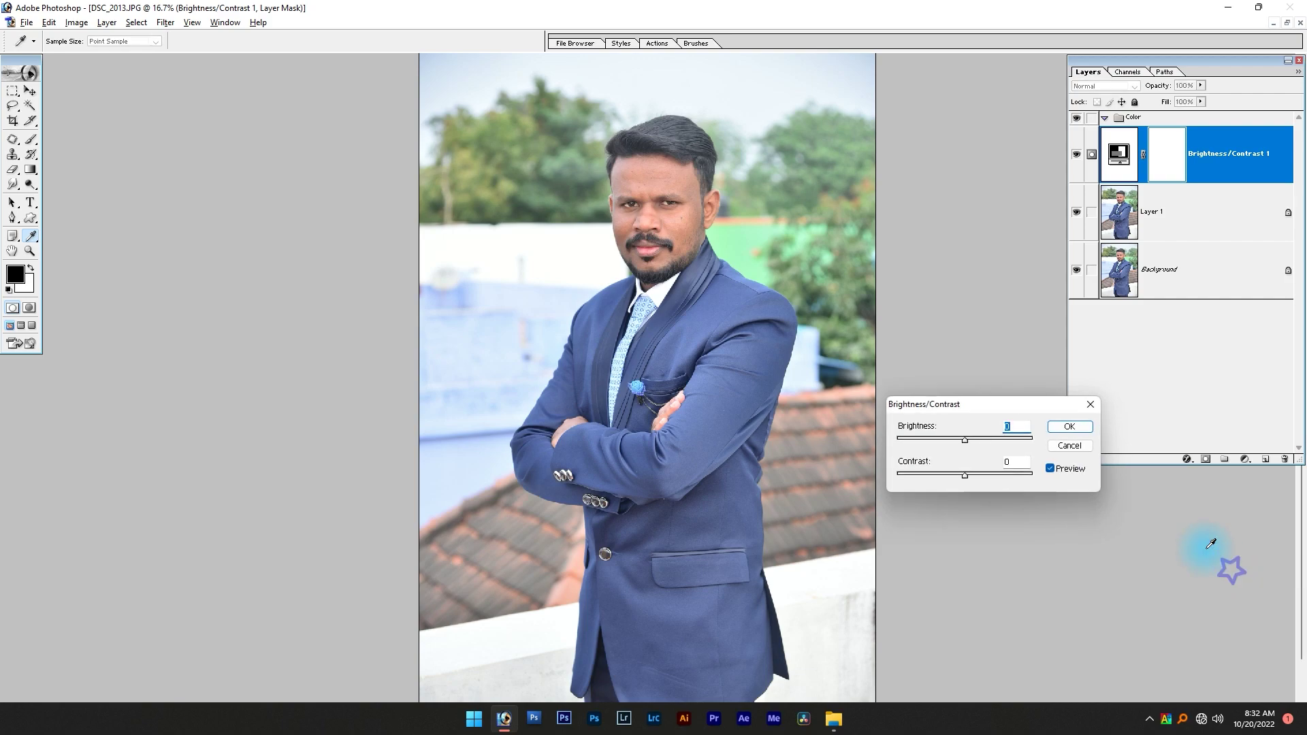
Zoom to the face and apply contrast +6 with a slight brightness lift.
mouse_move(984, 409)
left_mouse_down()
mouse_move(912, 362)
mouse_move(829, 263)
left_mouse_up()
left_click_drag(608, 145, 794, 370)
left_click_drag(577, 329, 577, 401)
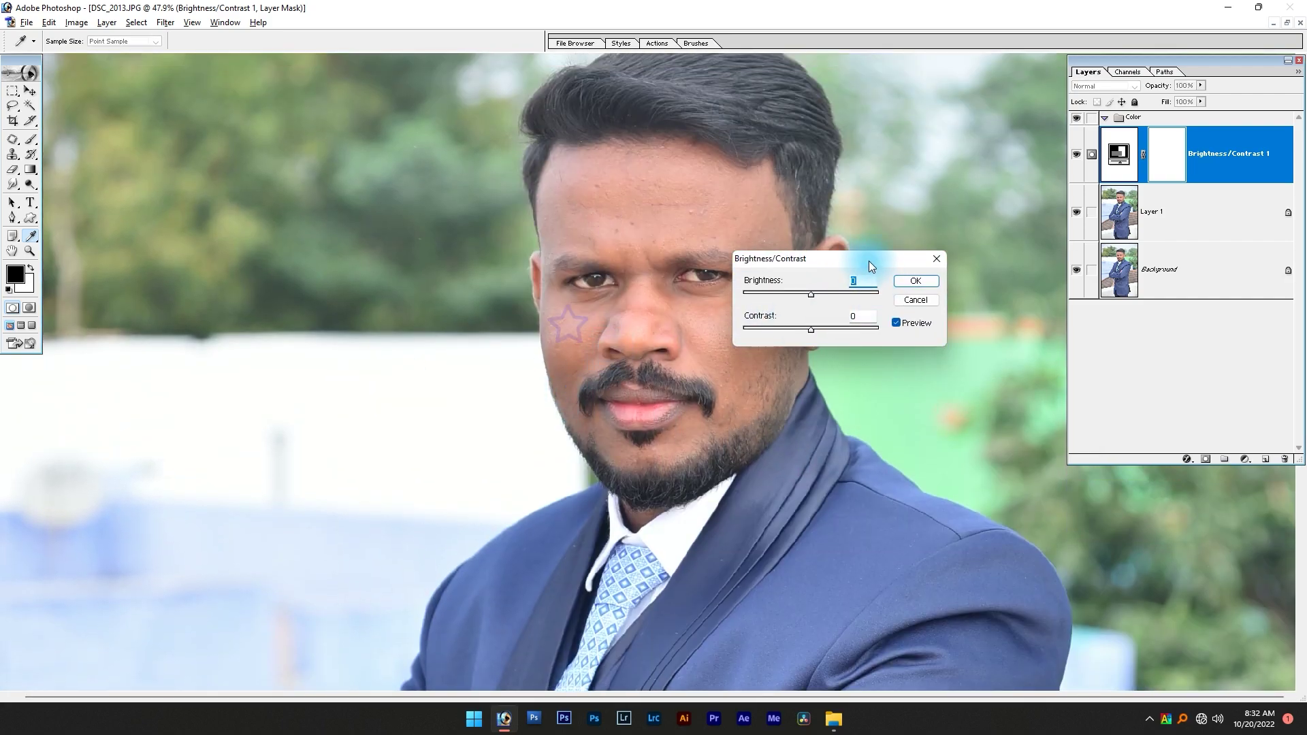
left_click_drag(869, 260, 975, 414)
key("Up")
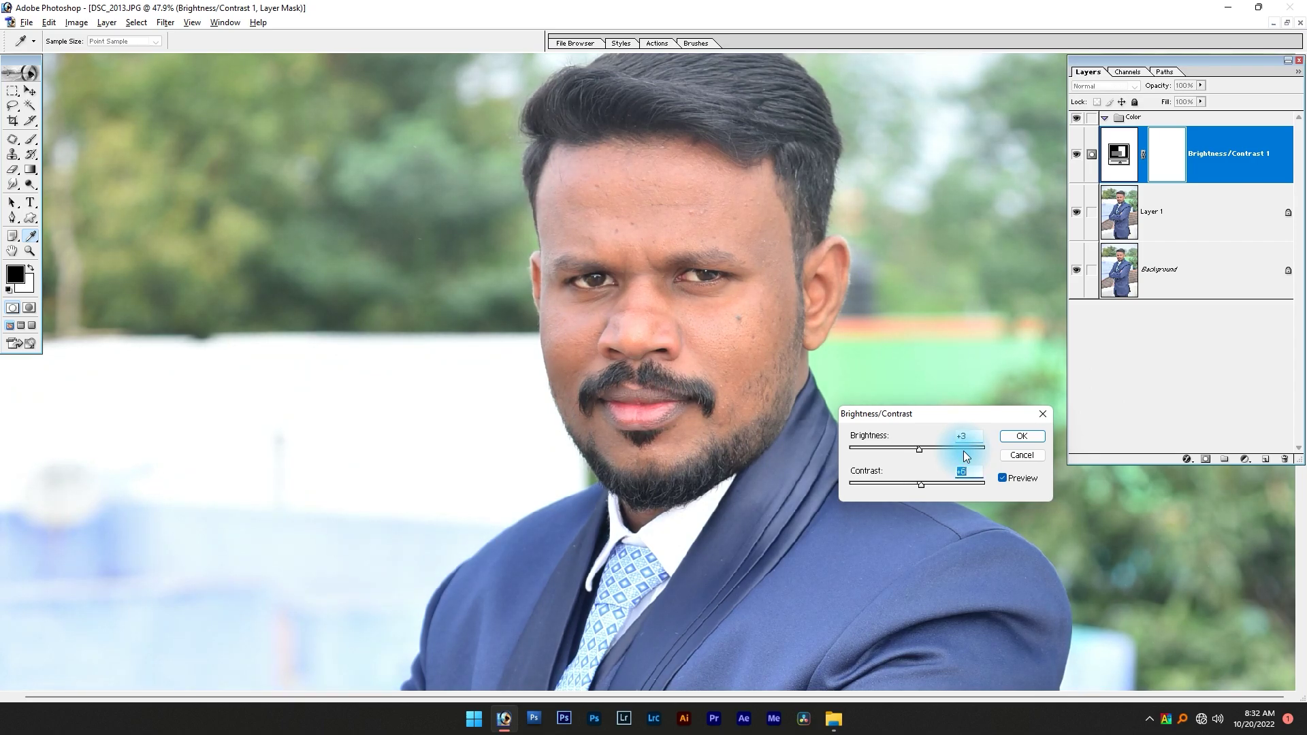
key("Up")
left_click(968, 436)
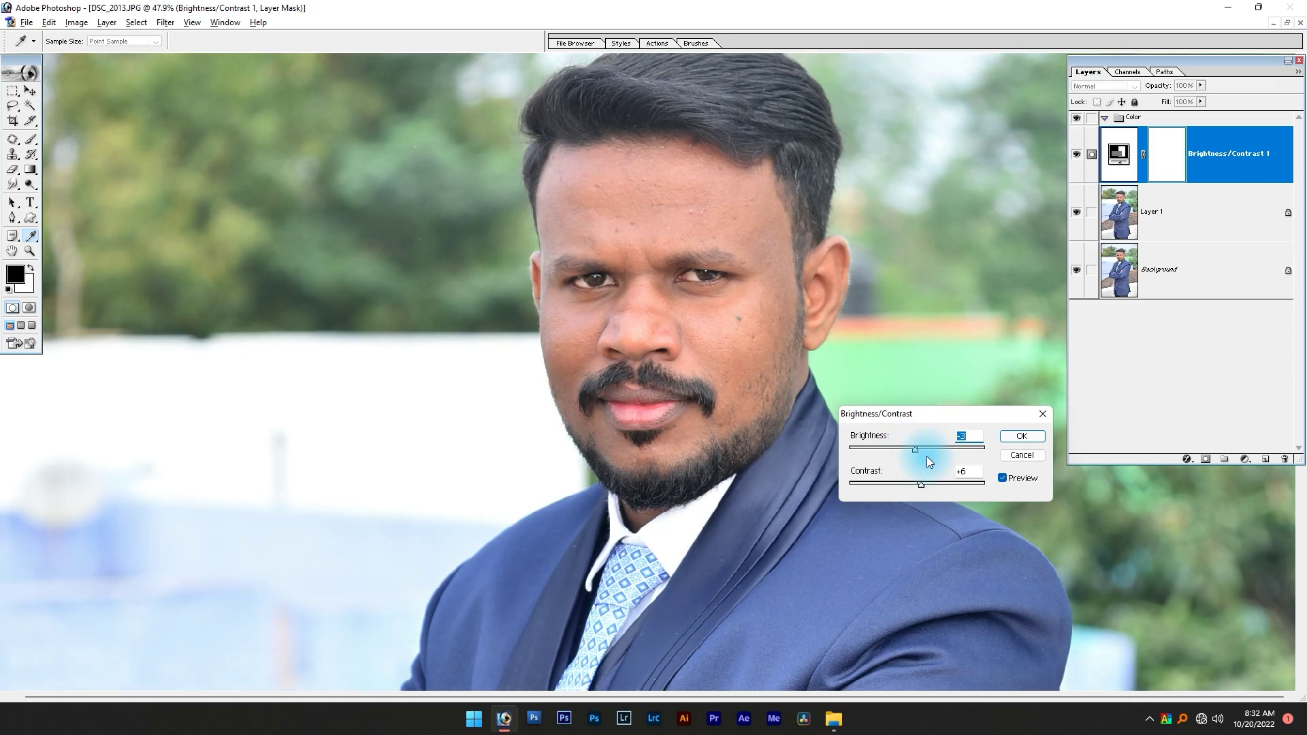
left_click(1031, 436)
Compare Brightness/Contrast 1 on and off, then move it into the Color group.
key("b")
key("x")
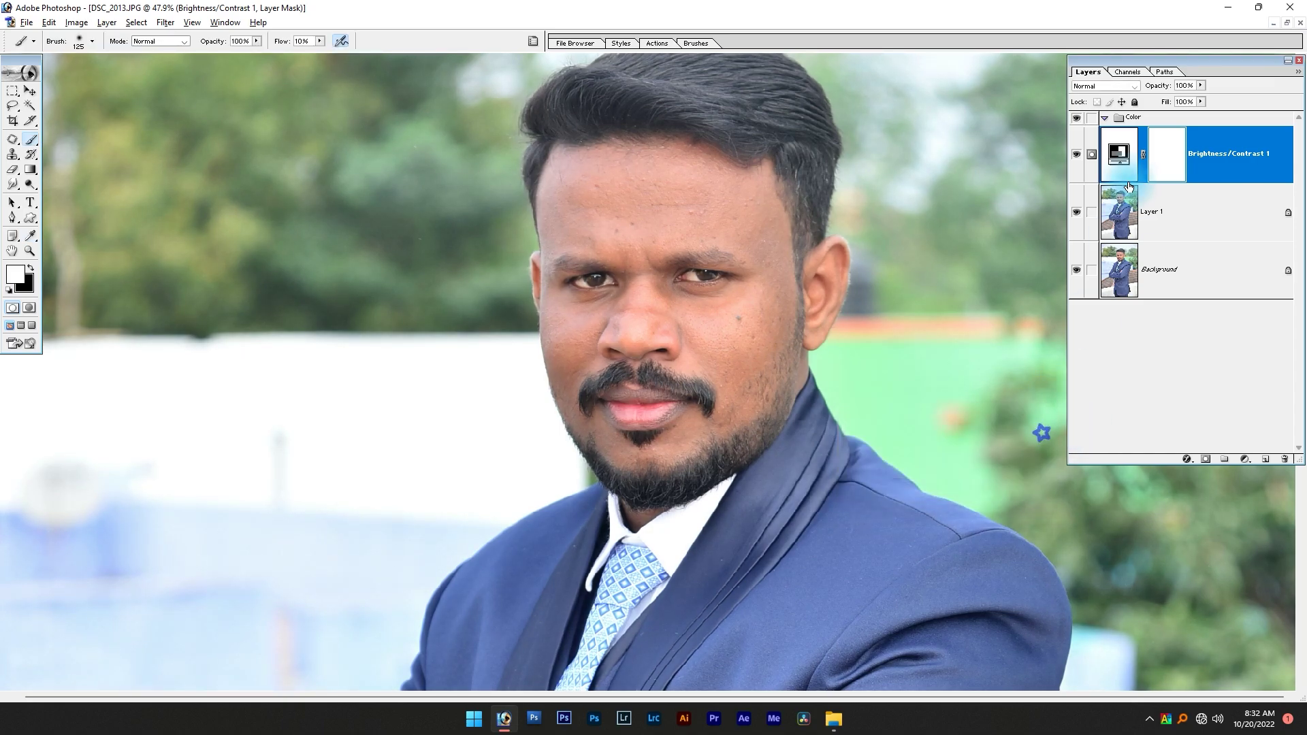
left_click(1075, 155)
left_click(1073, 156)
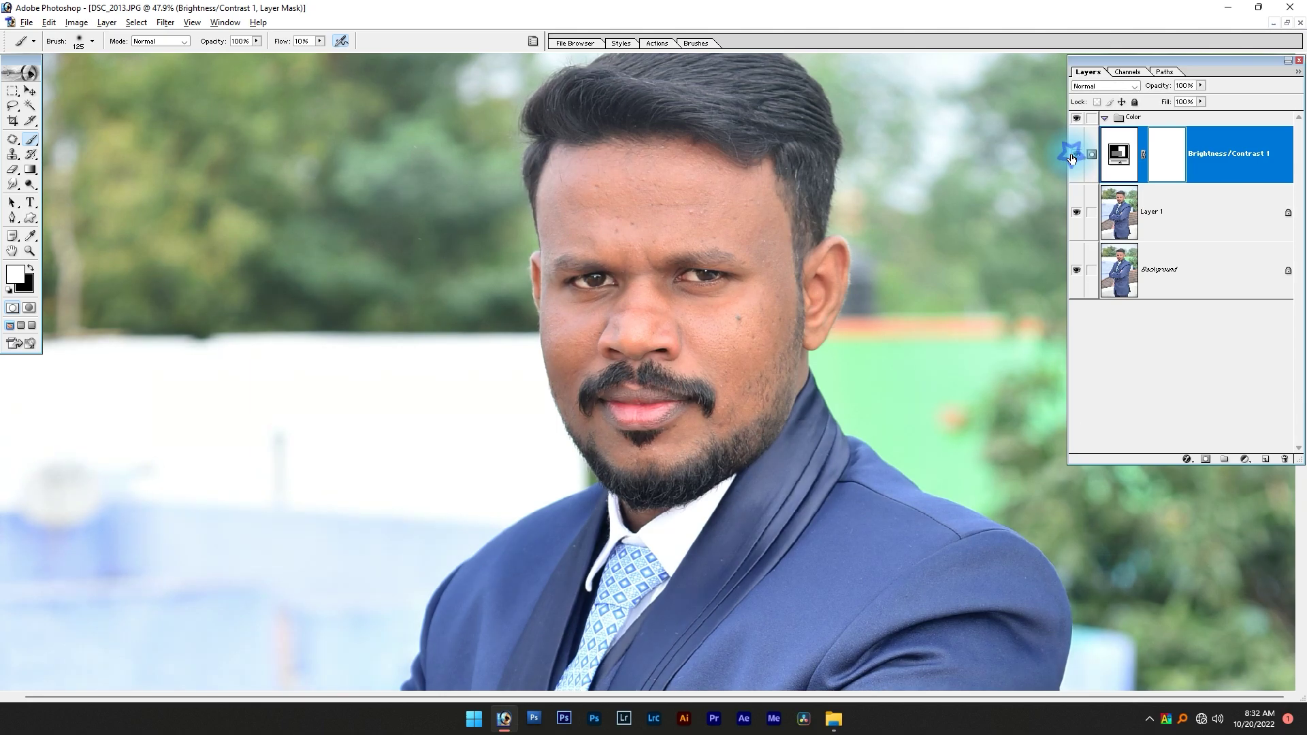
left_click(1072, 157)
left_click(1075, 155)
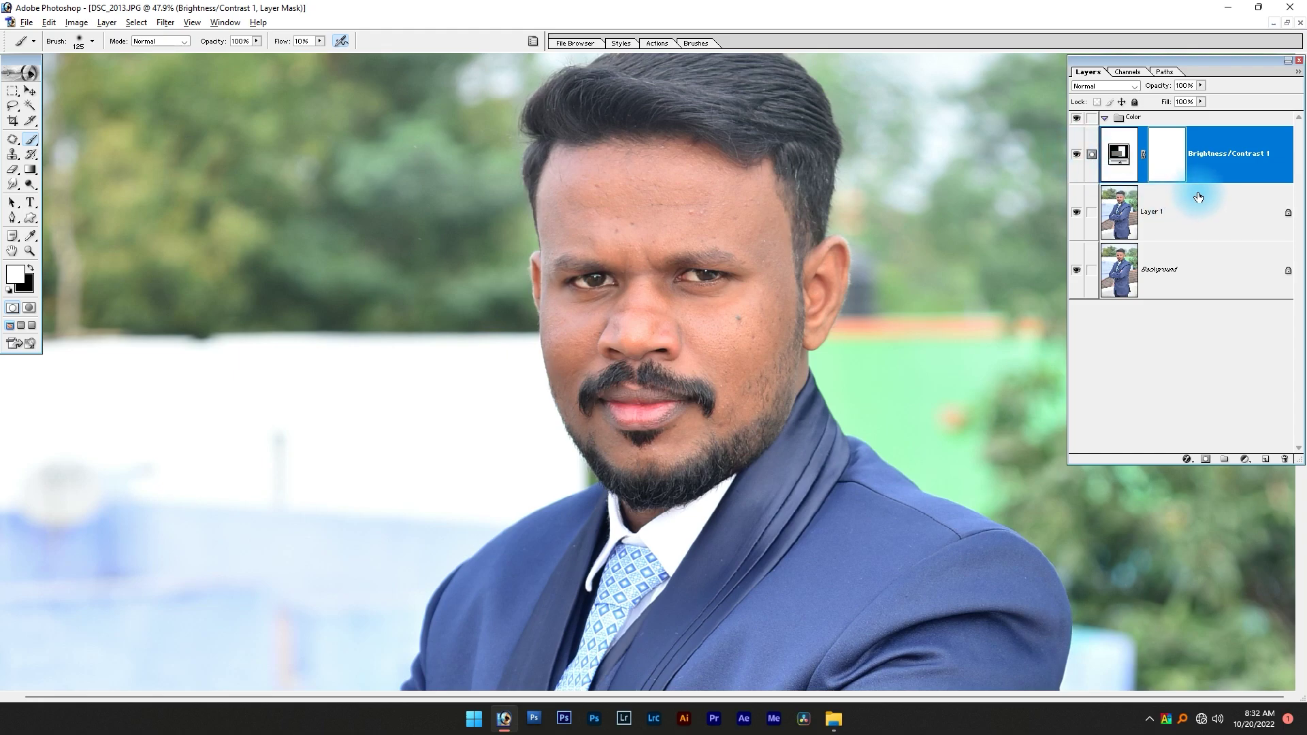
left_click_drag(1112, 152, 1123, 119)
left_click(1105, 117)
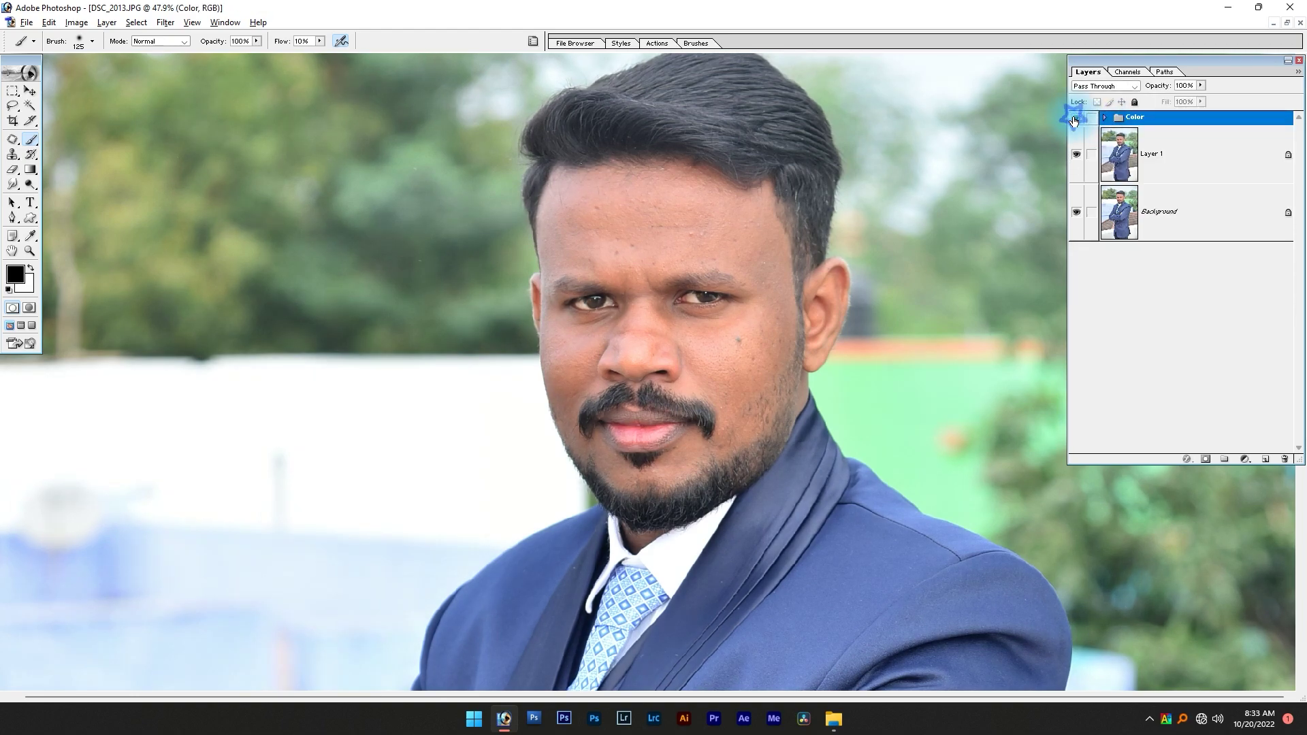
Expand the Color group, select Brightness/Contrast 1 and zoom into the face at 43.3%.
left_click(1075, 118)
left_click(1104, 119)
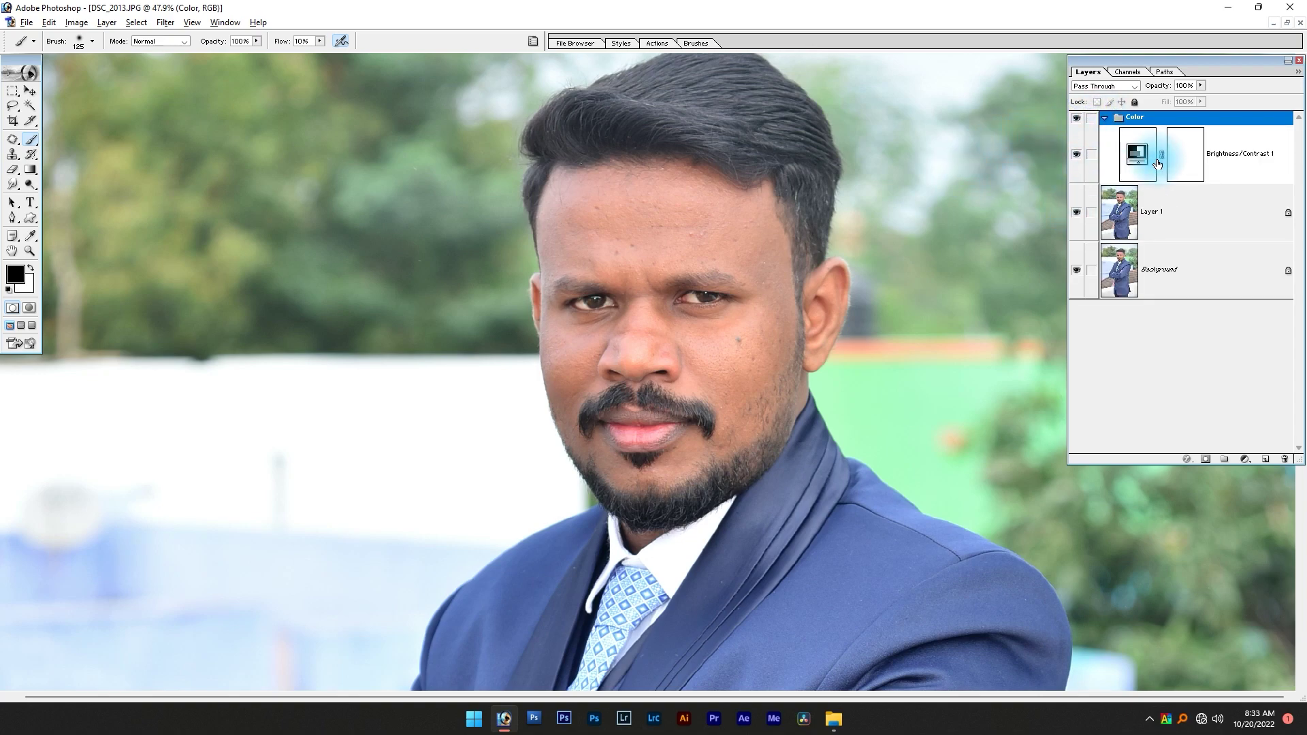
left_click(1133, 122)
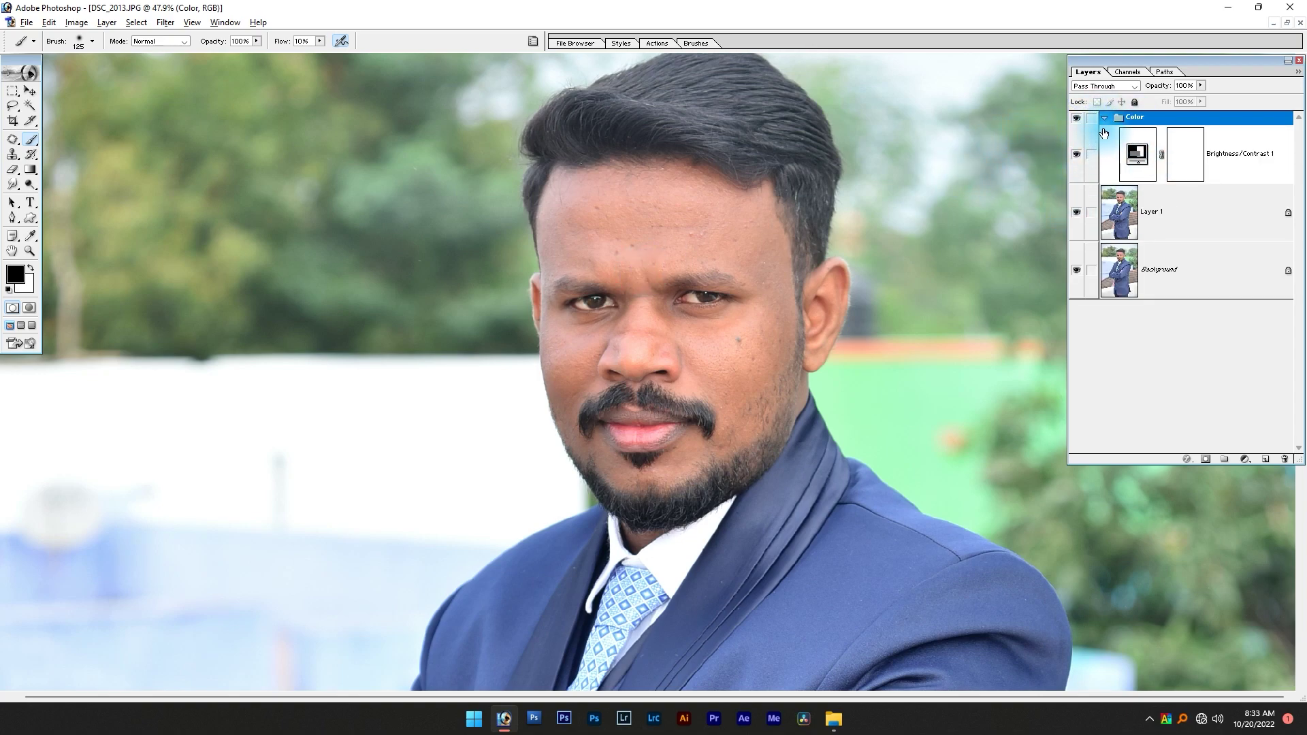
left_click(1104, 117)
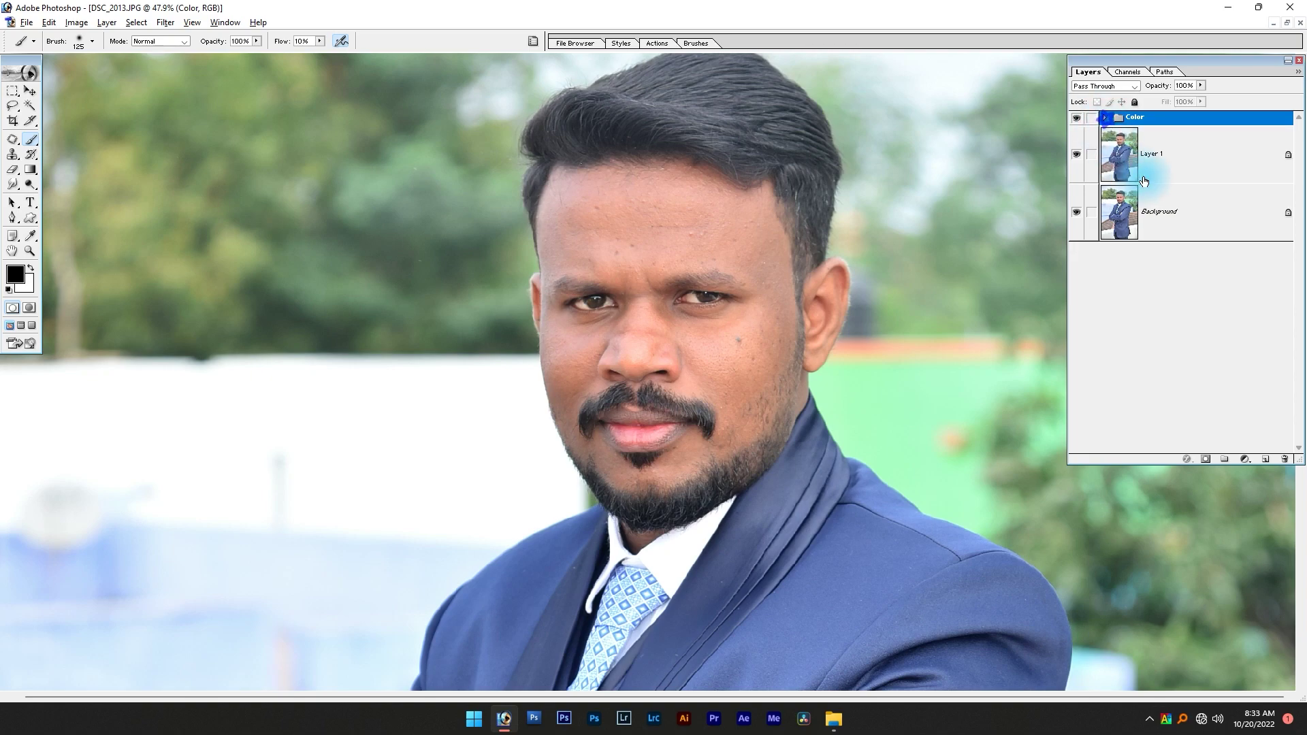
left_click(1104, 119)
left_click(1199, 144)
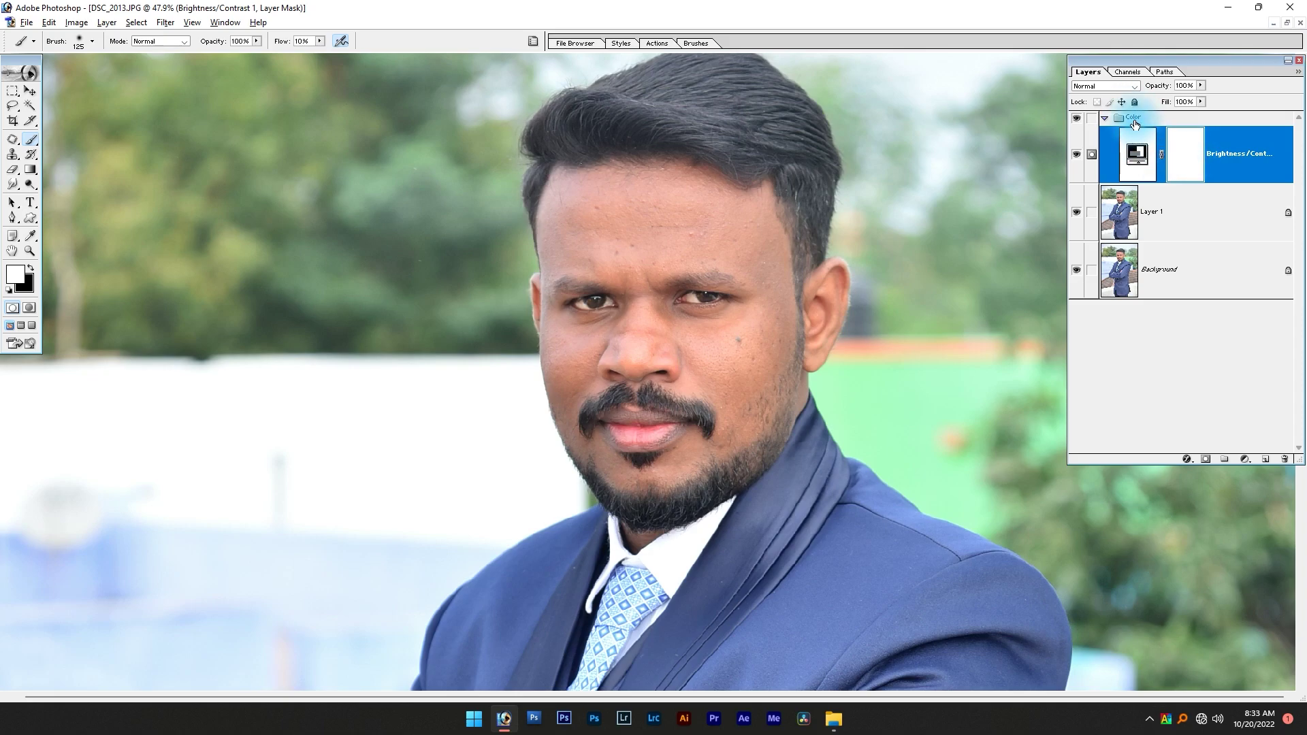
key("ctrl+0")
left_click_drag(817, 139, 565, 362)
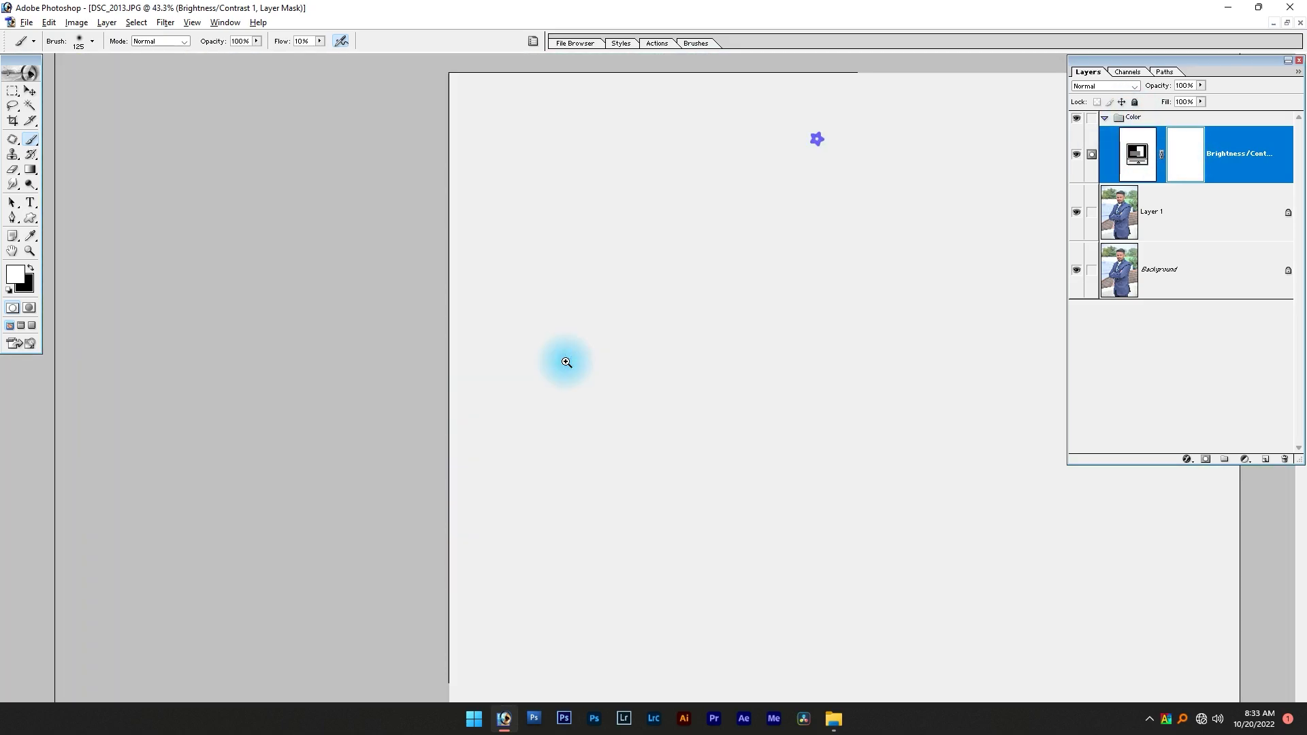
left_click(1247, 461)
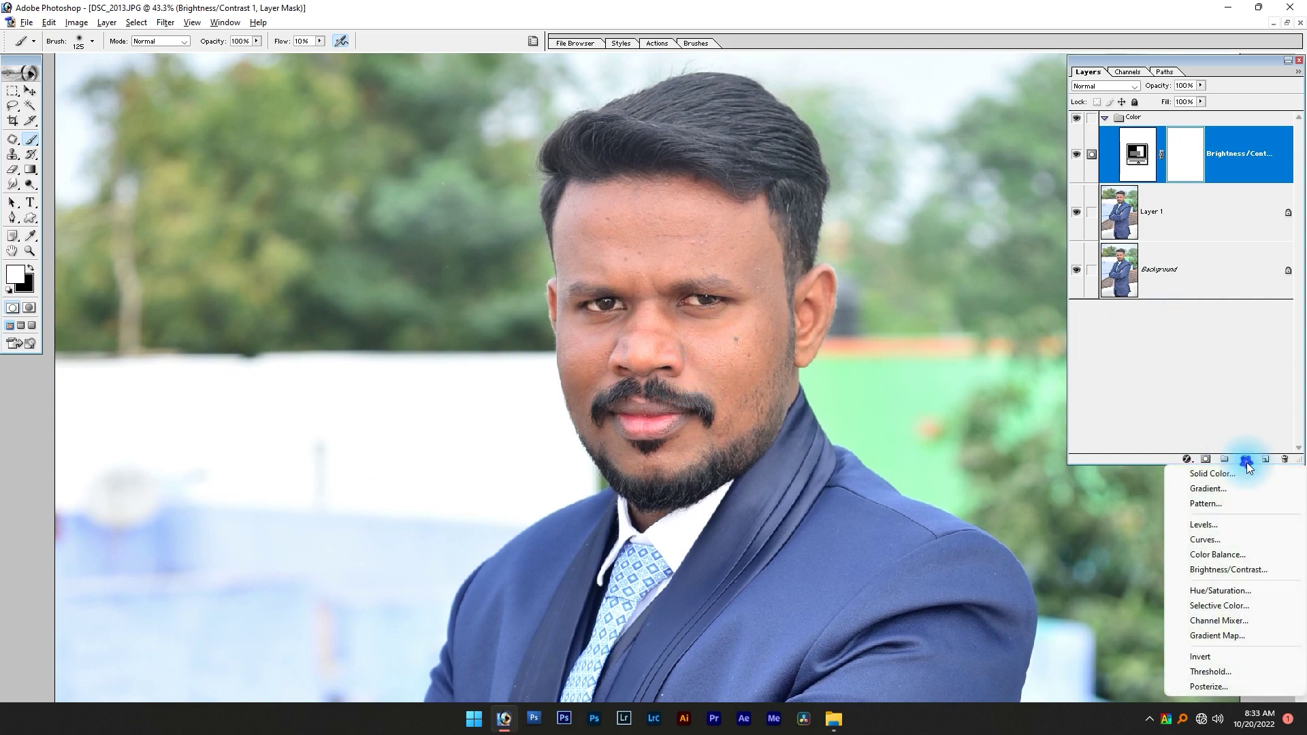
Add a Levels adjustment layer with input levels 10, 1.00 and 250.
left_click(1226, 524)
left_click(945, 459)
type("10")
key("Tab")
key("Tab")
type("250")
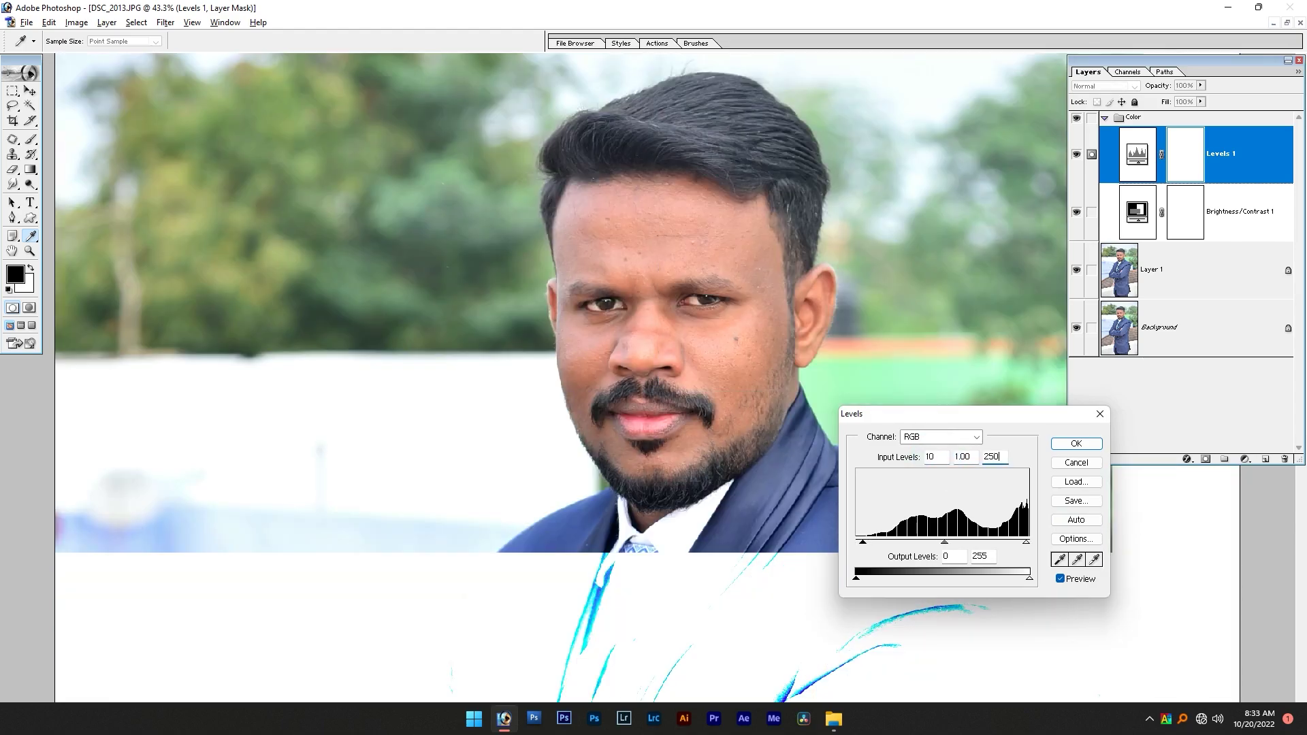
left_click(1076, 444)
Fit the photo in view and toggle Levels 1 for a before/after comparison.
key("b")
key("x")
key("ctrl+0")
left_click(1074, 158)
left_click(1075, 158)
left_click(1075, 158)
left_click(1075, 158)
left_click_drag(856, 195, 528, 359)
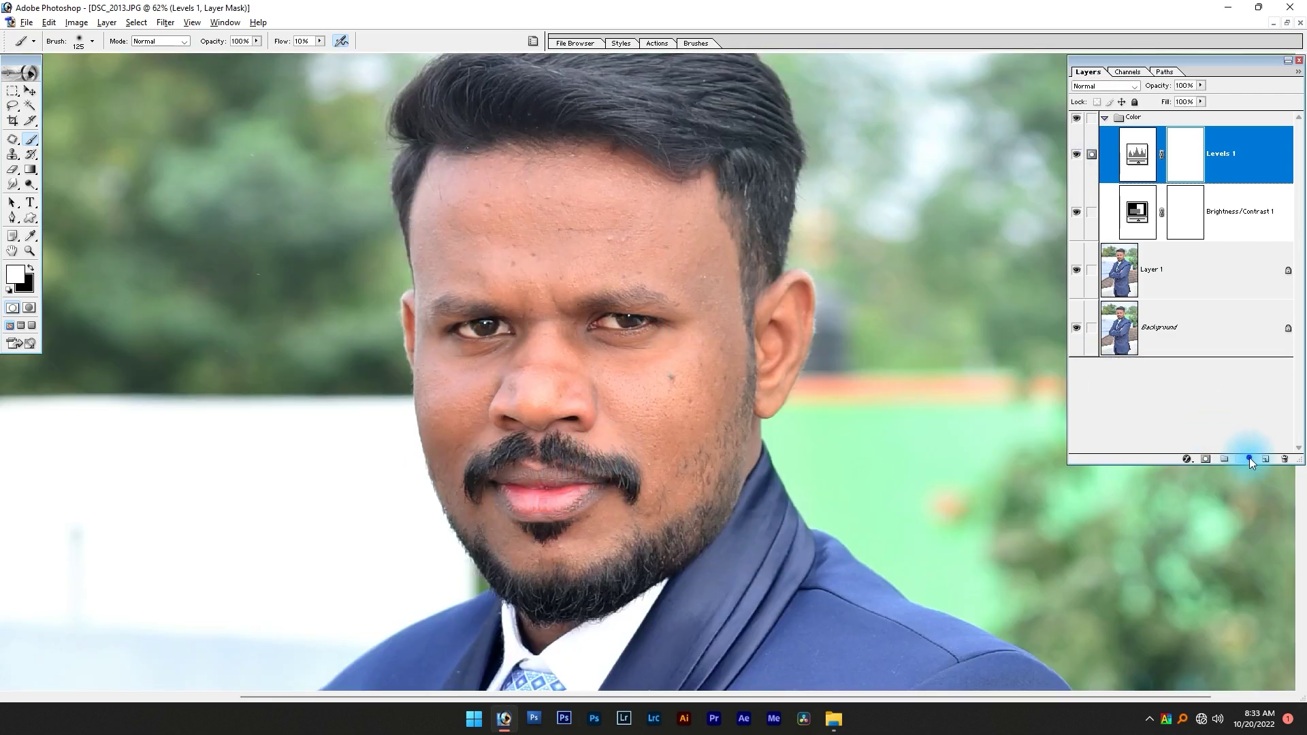
Add a Color Balance adjustment with midtones Cyan–Red +7 and Magenta–Green +3.
left_click(1248, 457)
left_click(1236, 553)
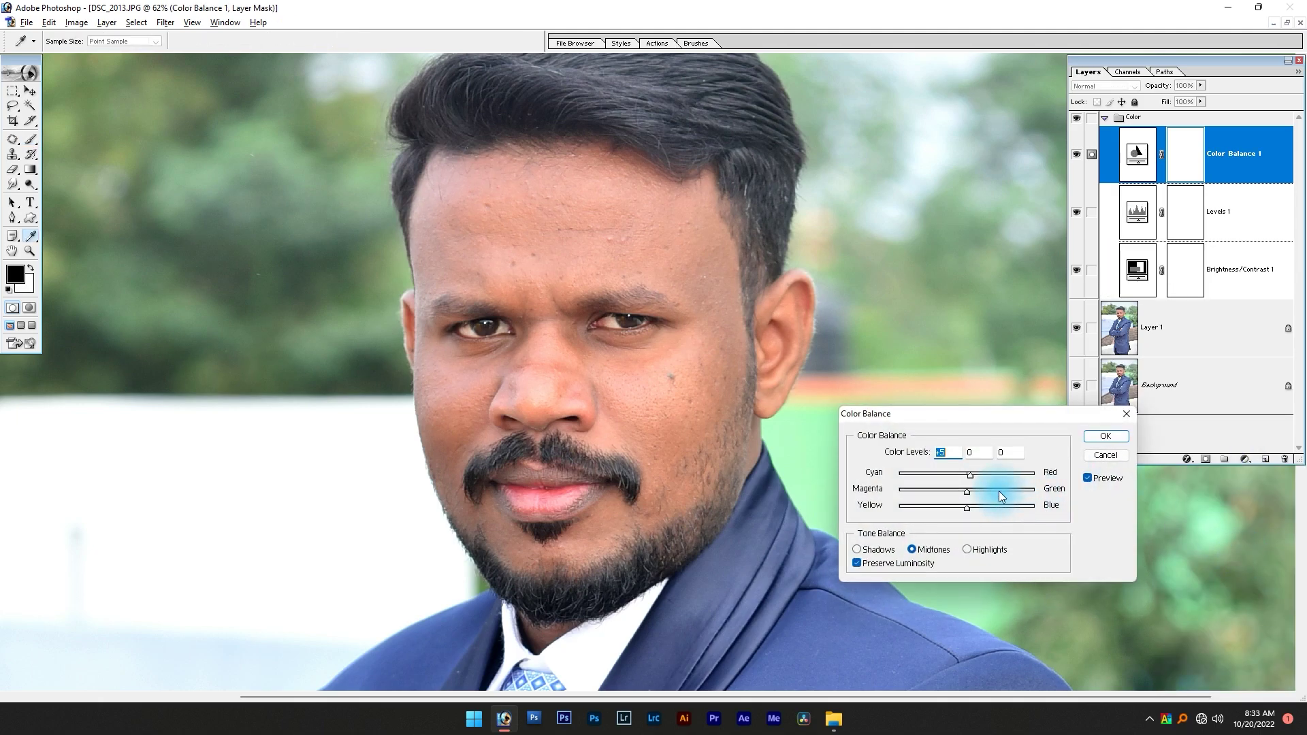
key("Up")
key("Up")
key("Tab")
key("Up")
key("Up")
key("Return")
Toggle Color Balance 1 for a before/after check and fit the photo in view.
key("b")
key("x")
left_click(1080, 158)
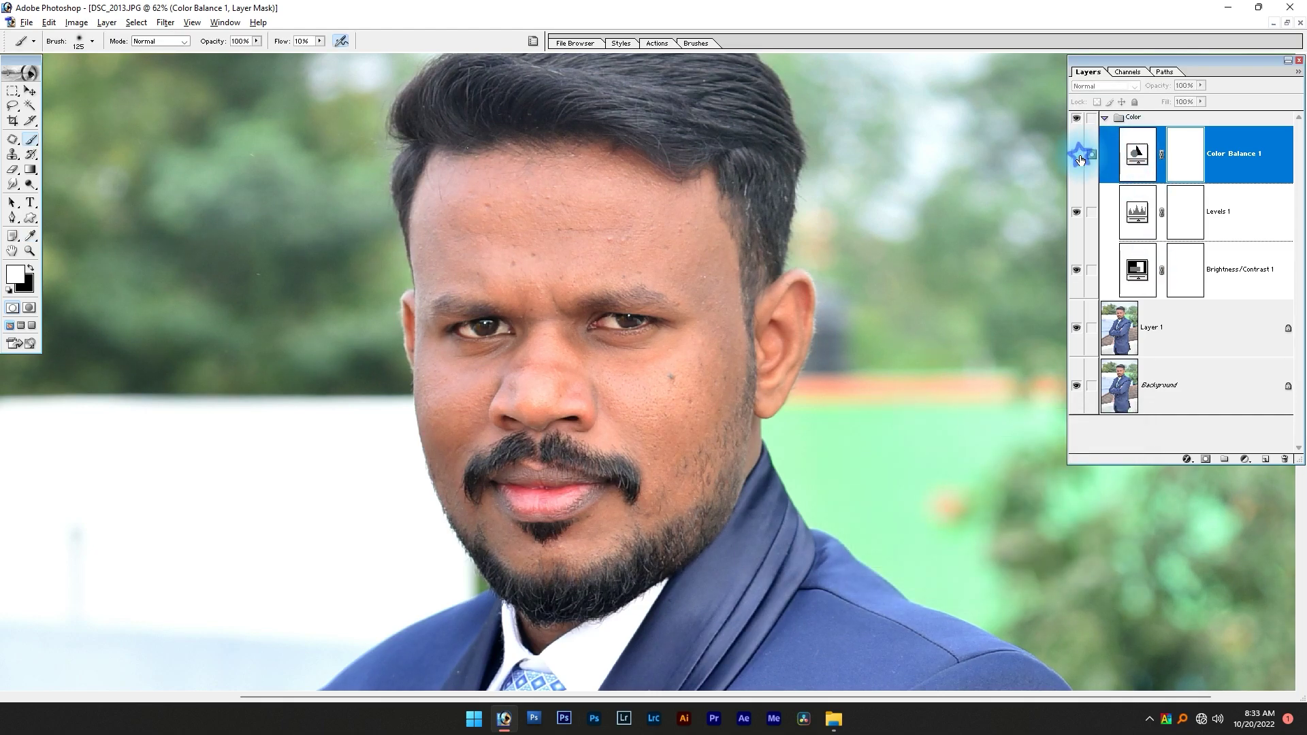
key("ctrl+0")
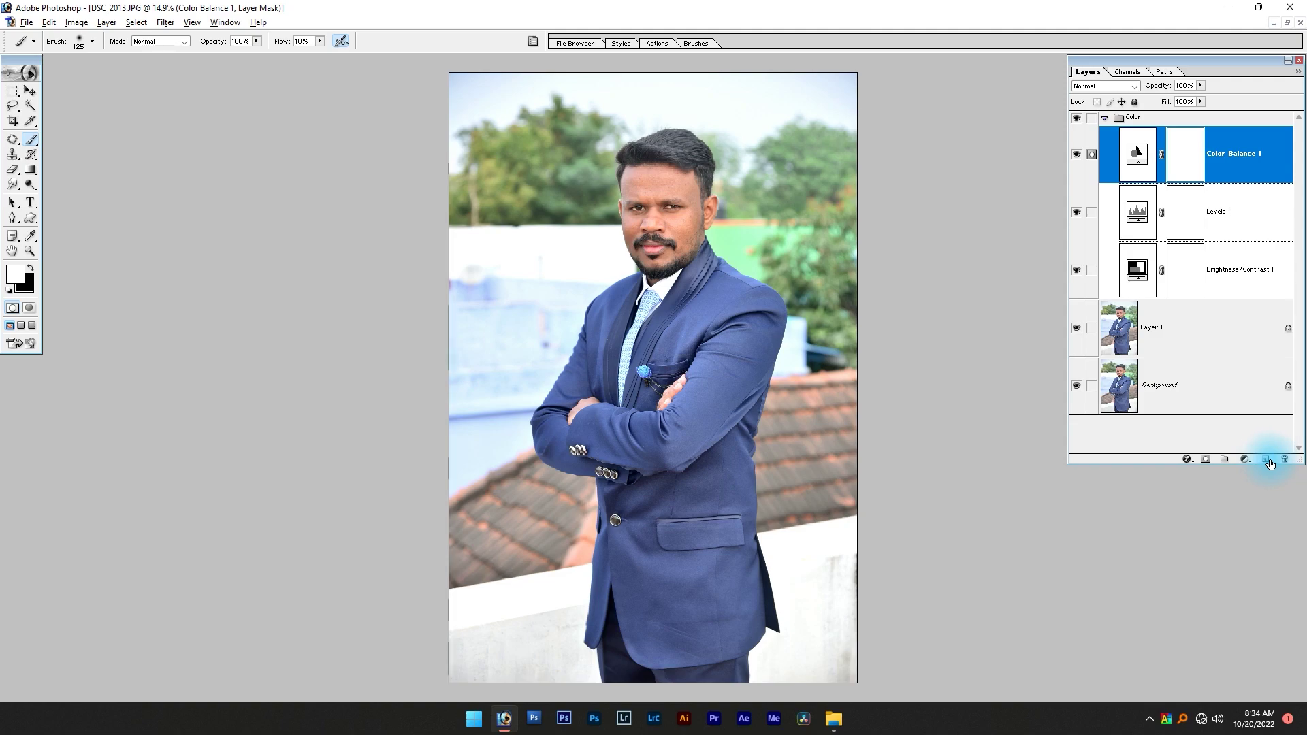
left_click(1243, 462)
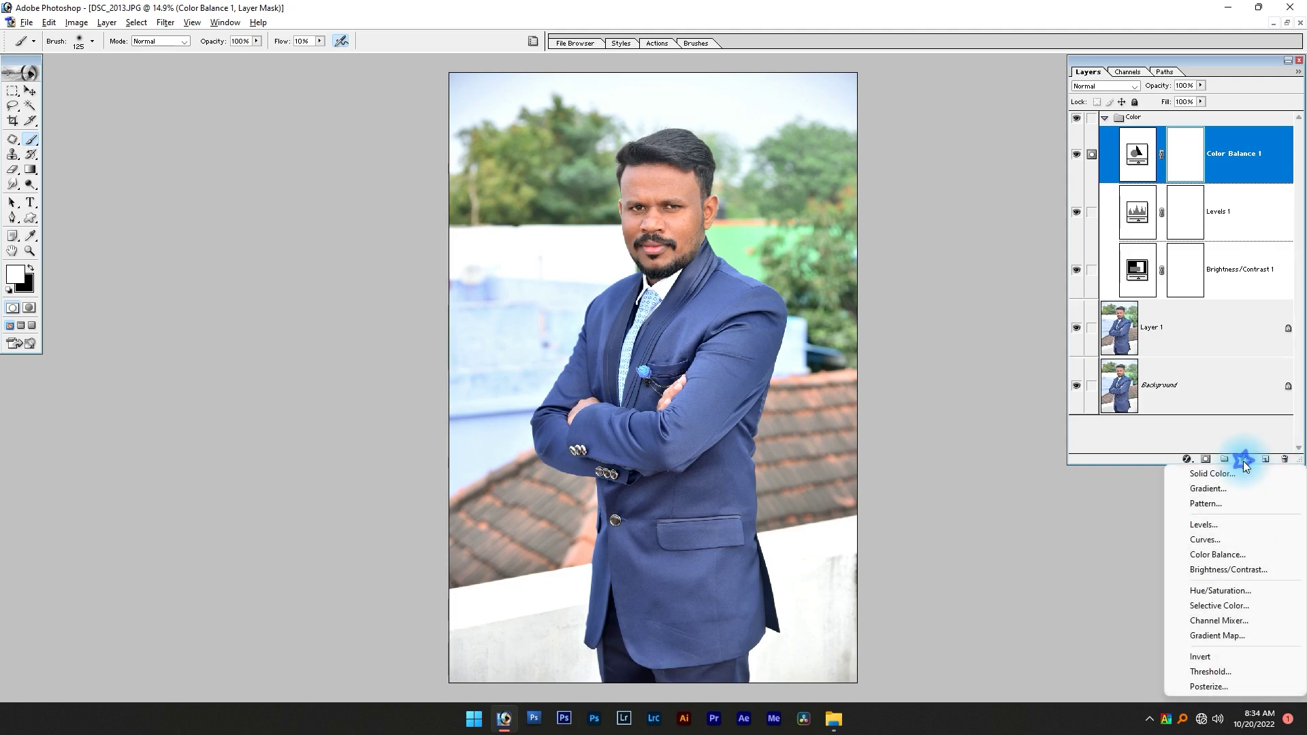
Add a Hue/Saturation adjustment layer and raise Blues saturation to +33.
left_click(1231, 590)
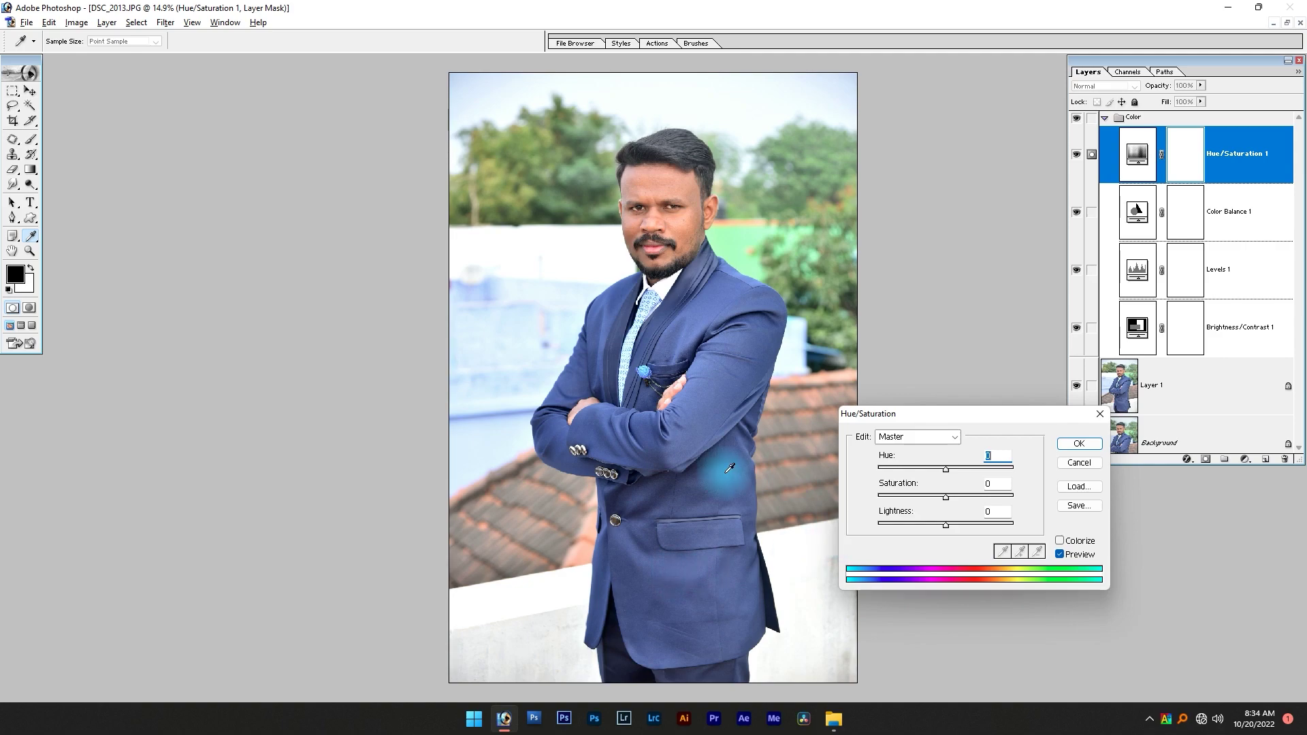
left_click(896, 439)
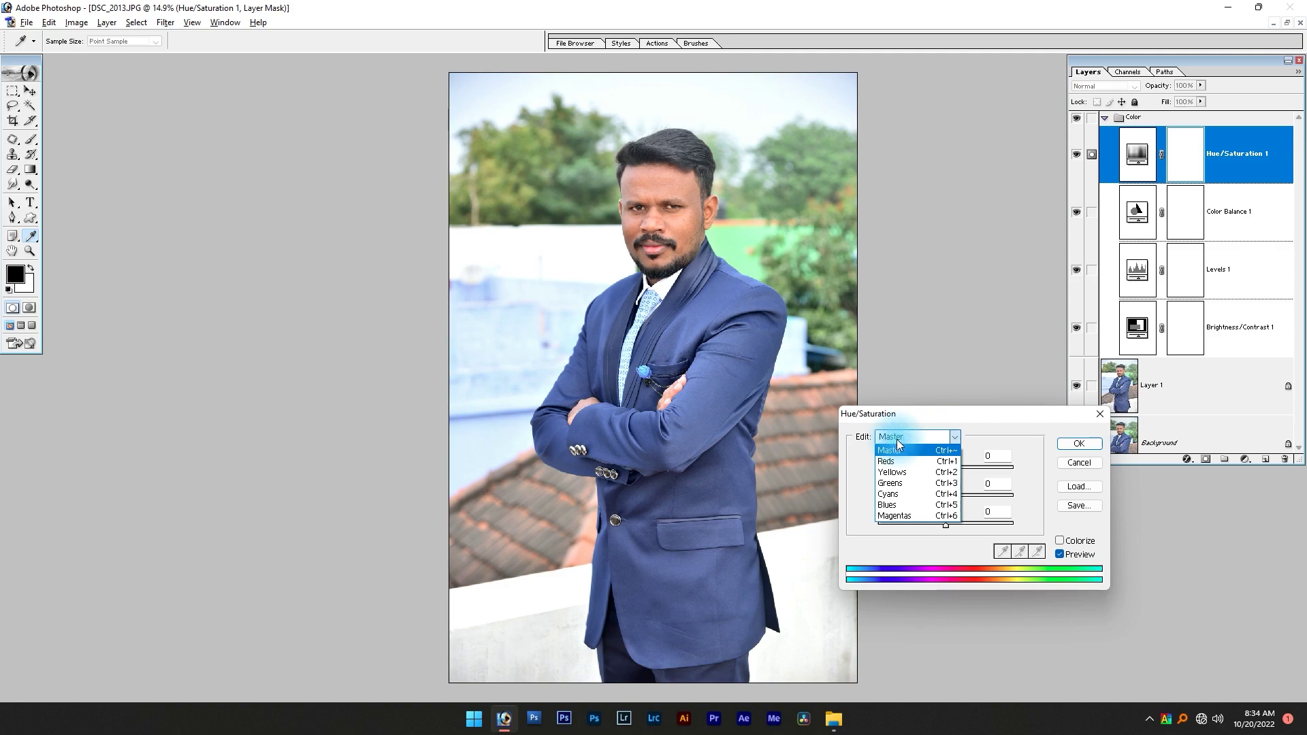
left_click(895, 502)
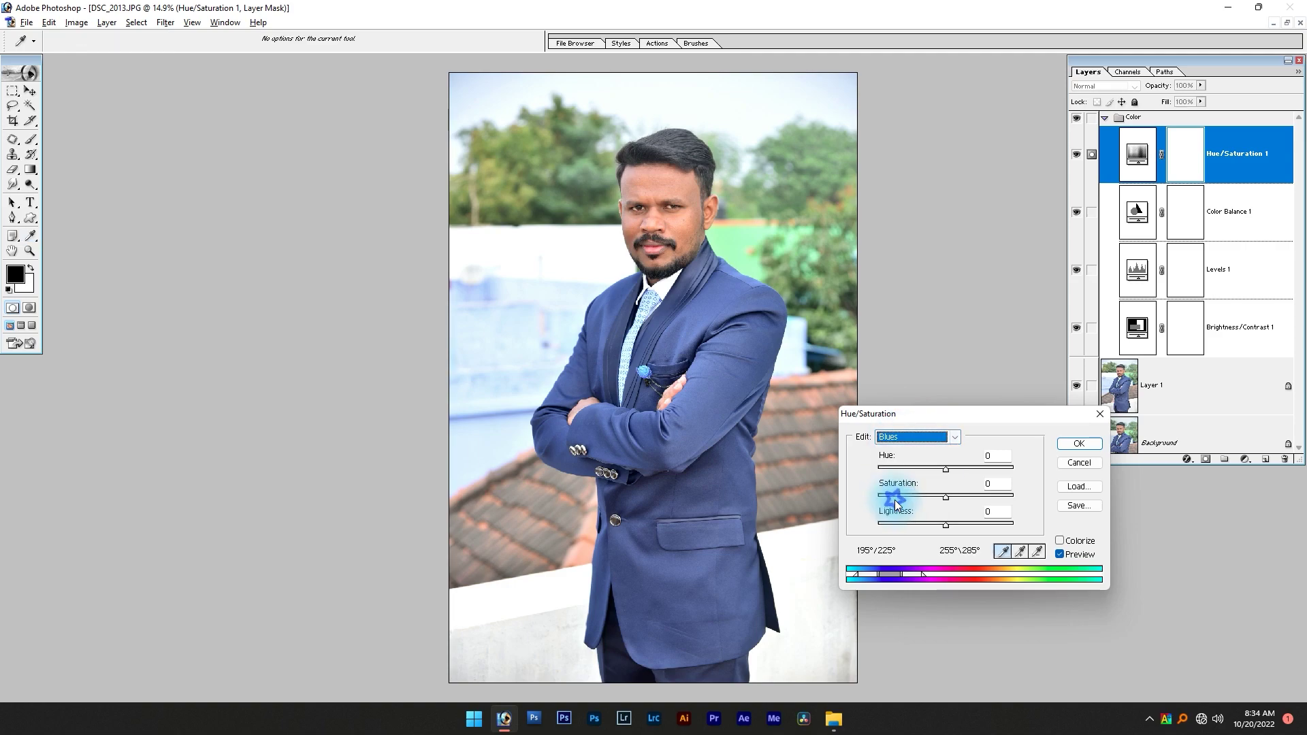
left_click(949, 496)
left_click_drag(965, 500, 968, 499)
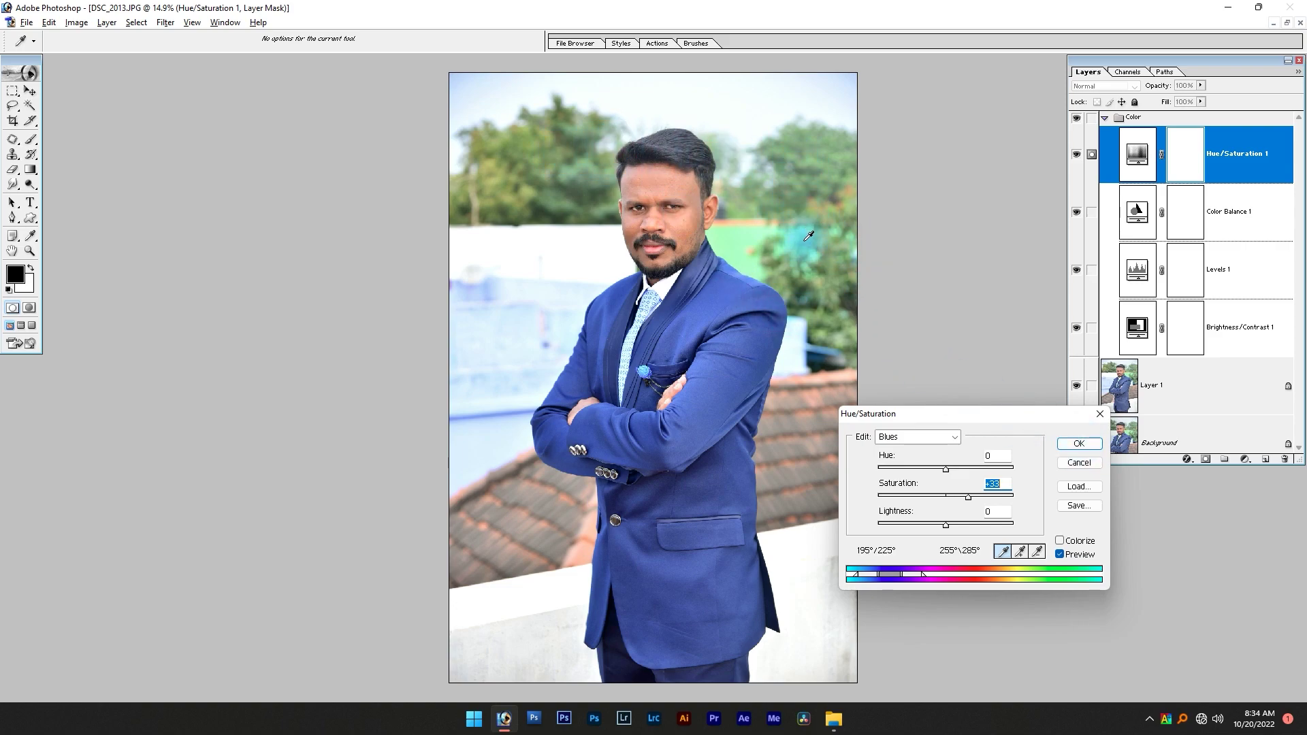
Raise Greens saturation to +23 and Yellows to +6, then apply Hue/Saturation.
left_click(899, 439)
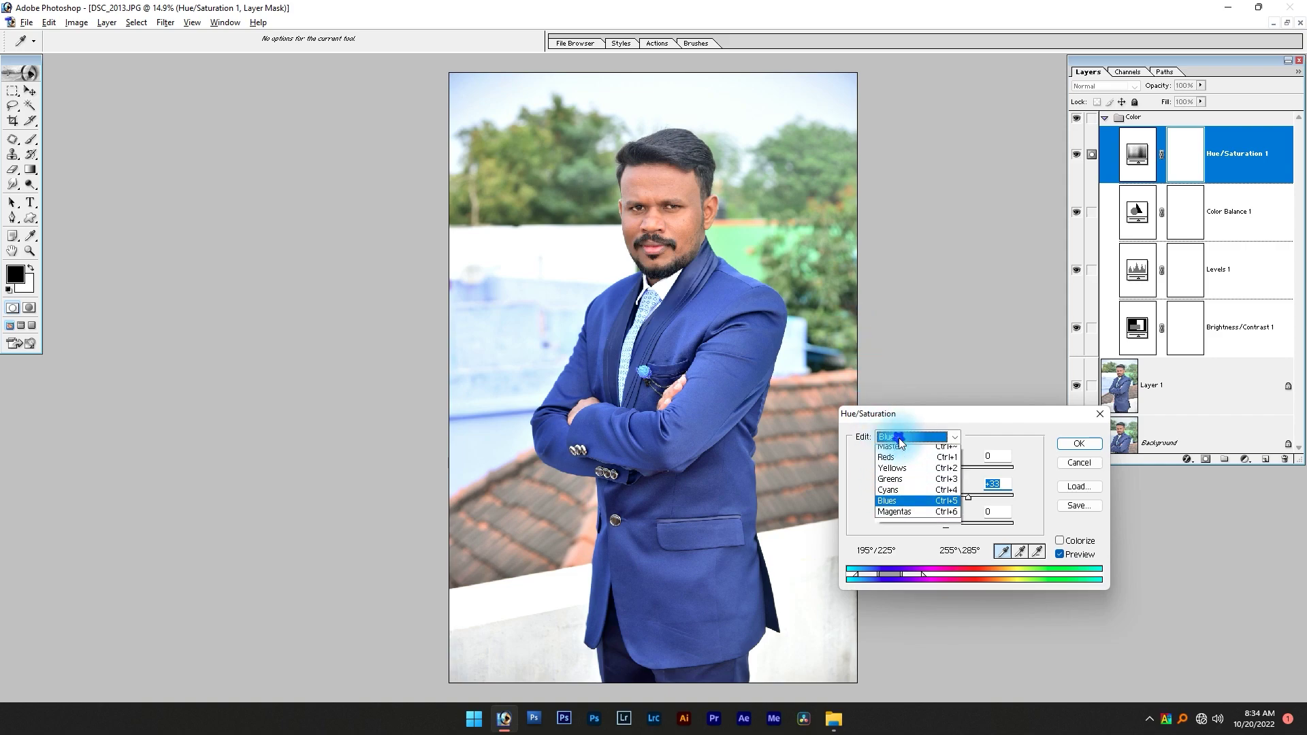
left_click(903, 480)
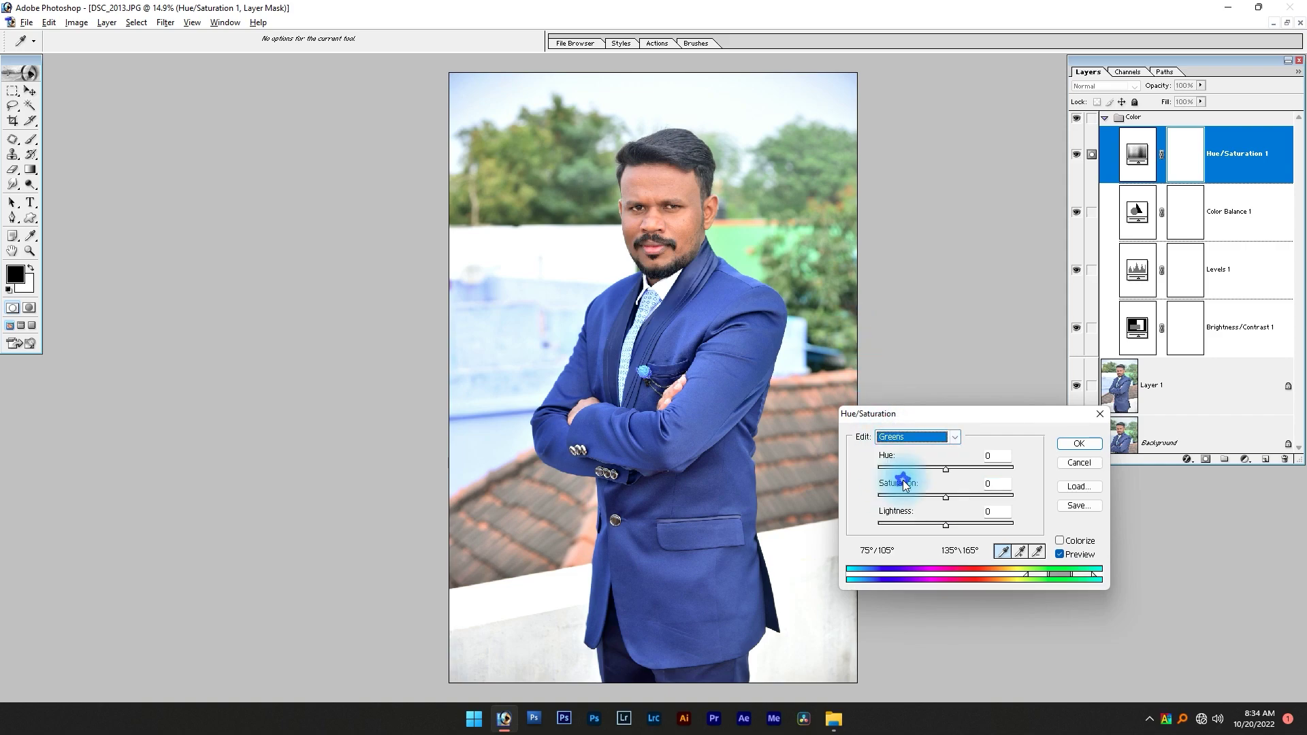
left_click_drag(954, 496, 963, 499)
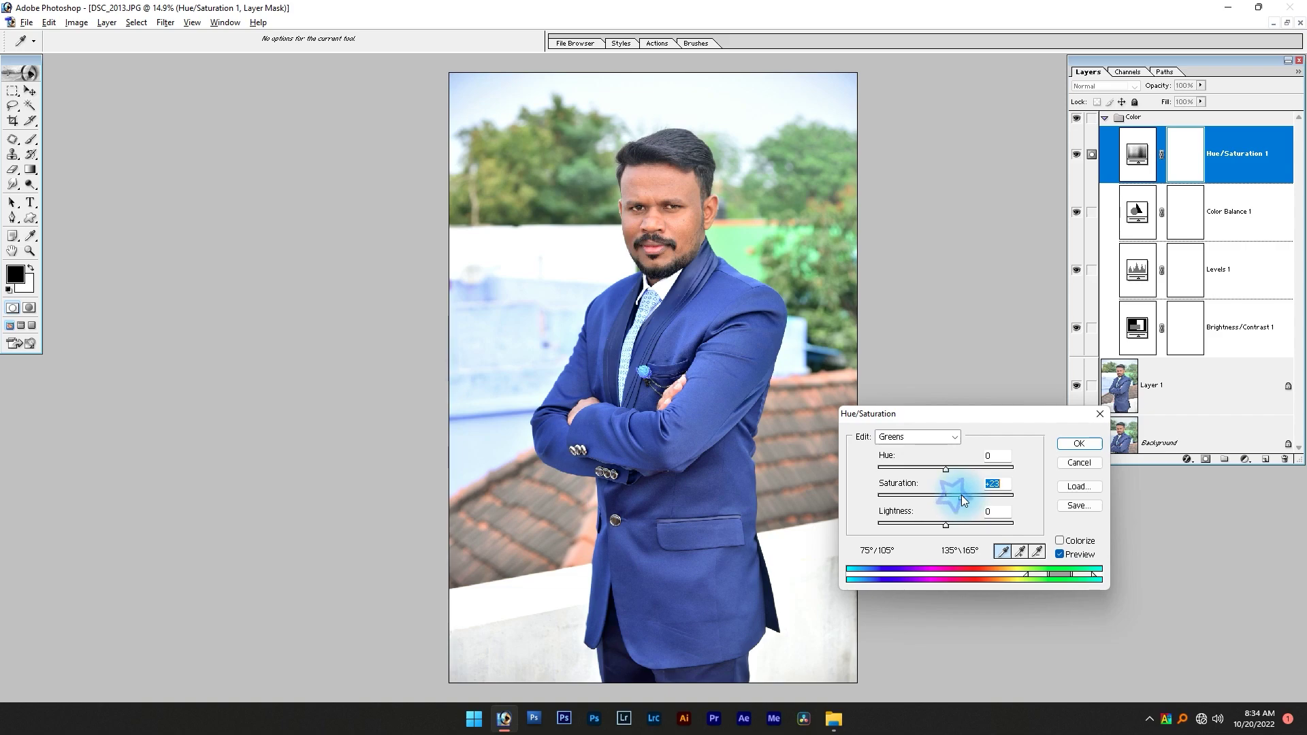
left_click(917, 443)
left_click(901, 476)
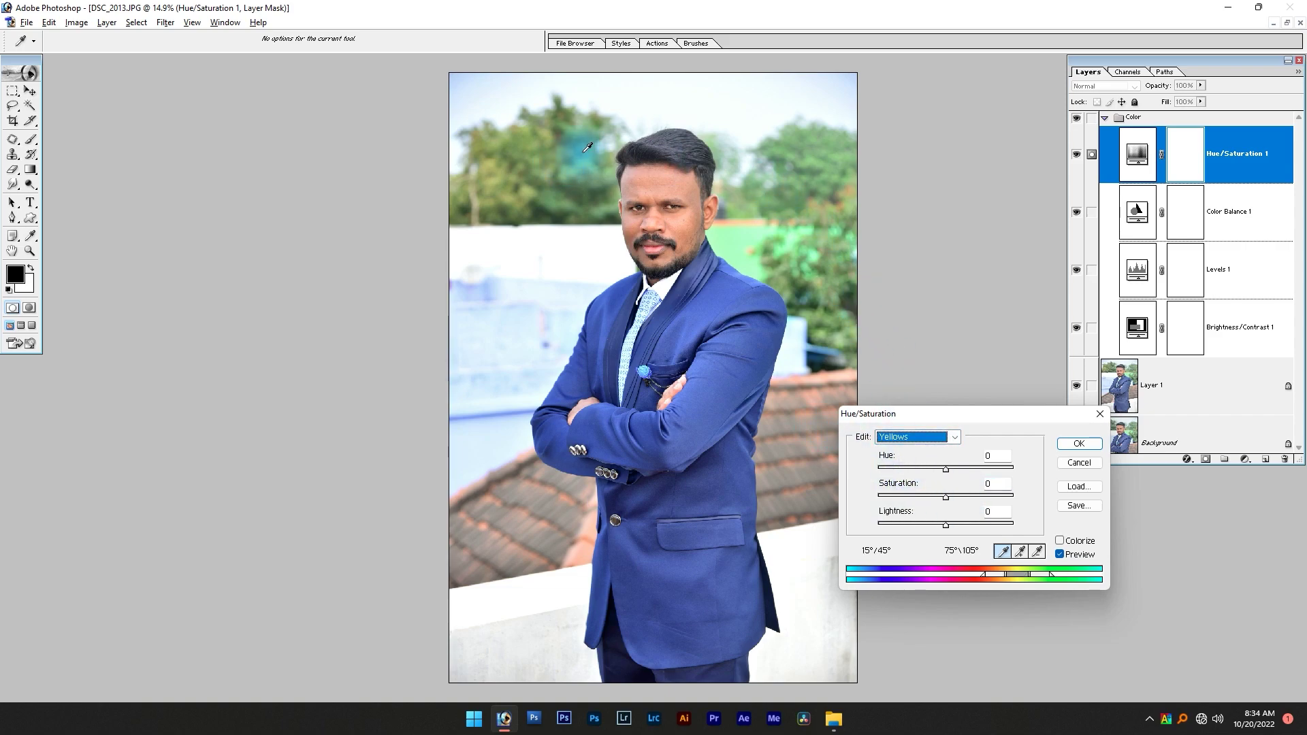
left_click_drag(951, 500, 950, 497)
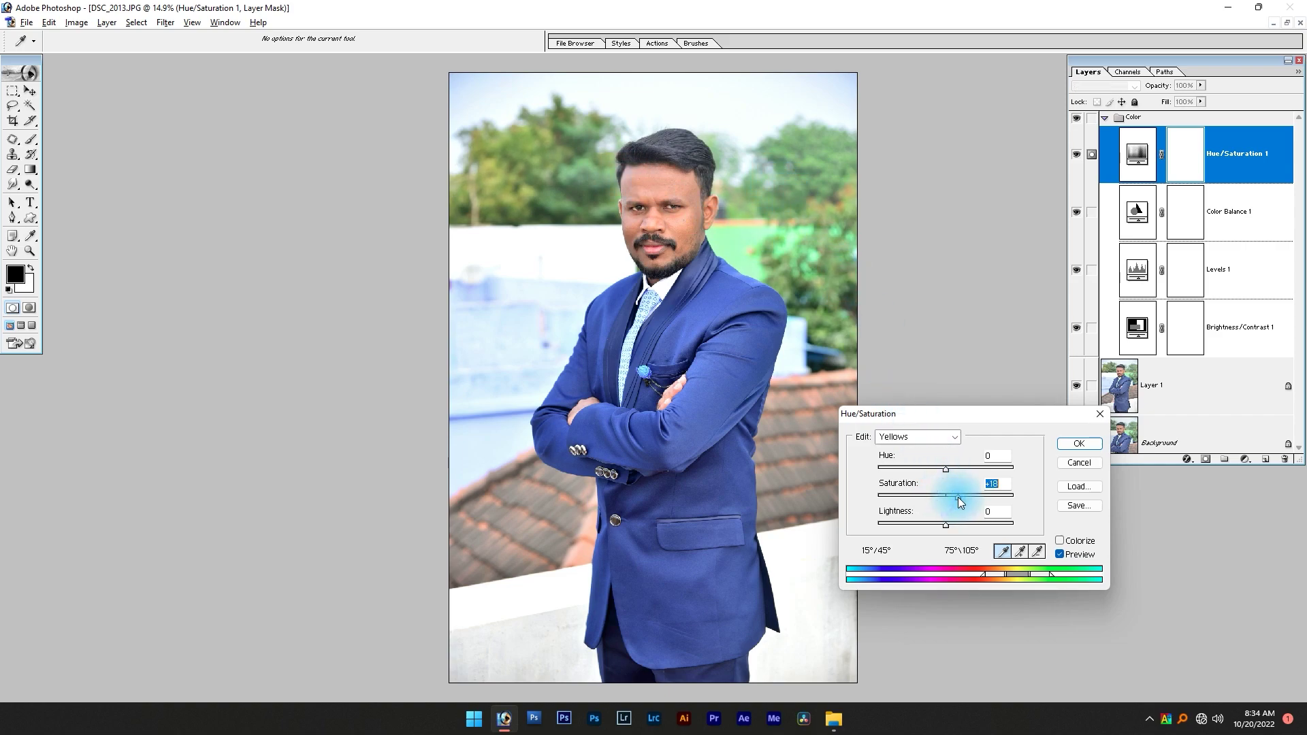
left_click(1090, 444)
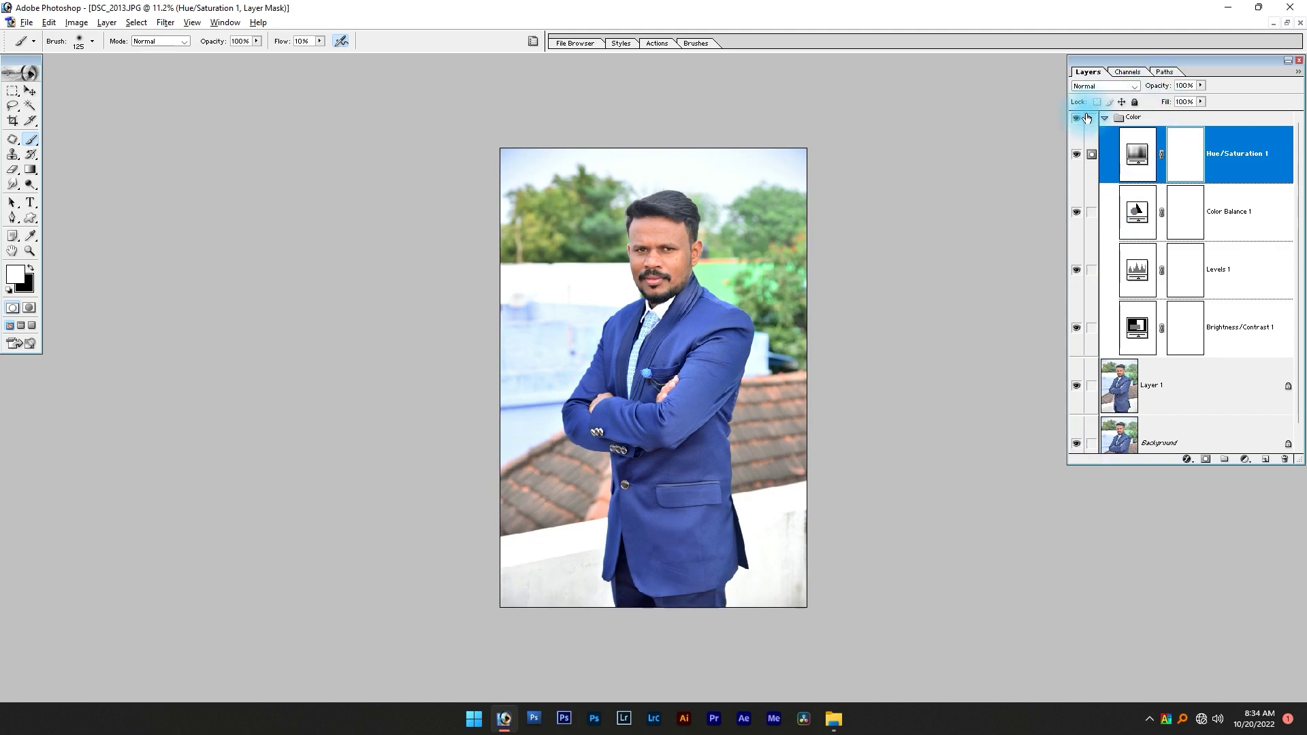
left_click(1105, 117)
Add a Selective Color layer above Levels 1 and remove cyan from the Reds.
left_click_drag(696, 211, 586, 387)
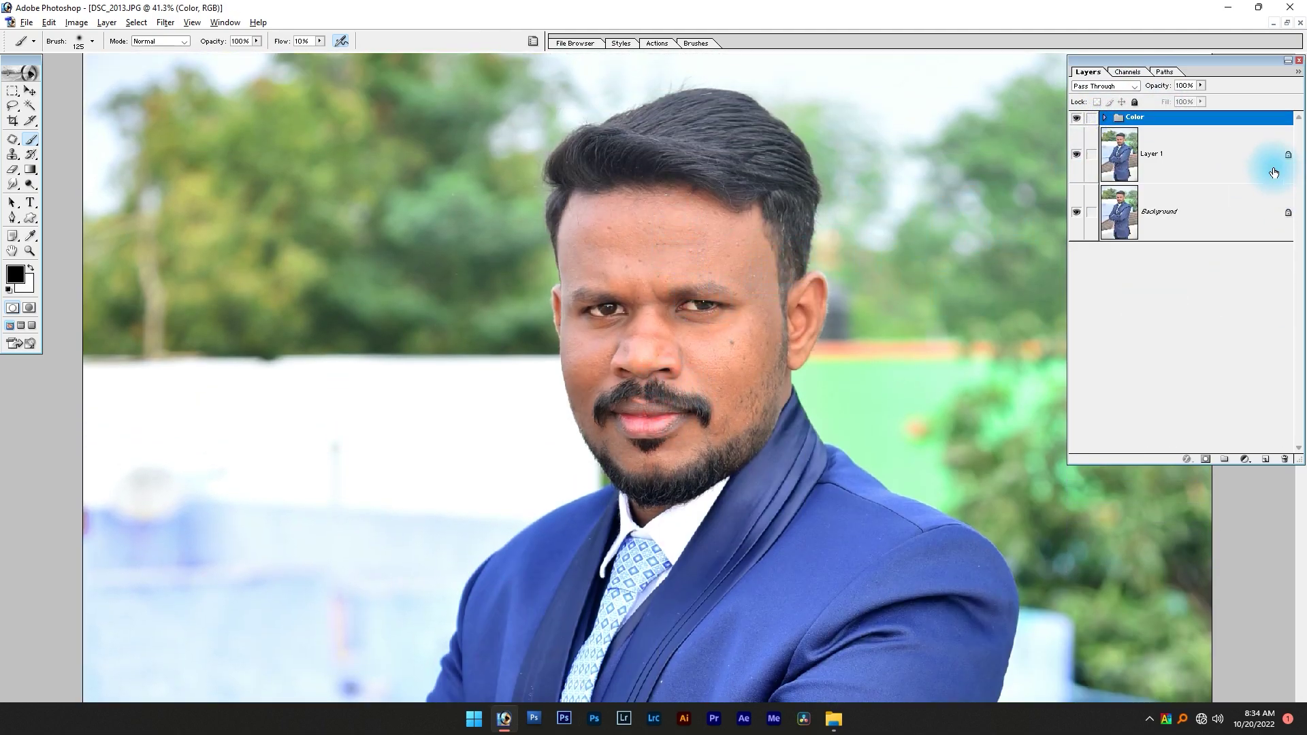
left_click(1104, 117)
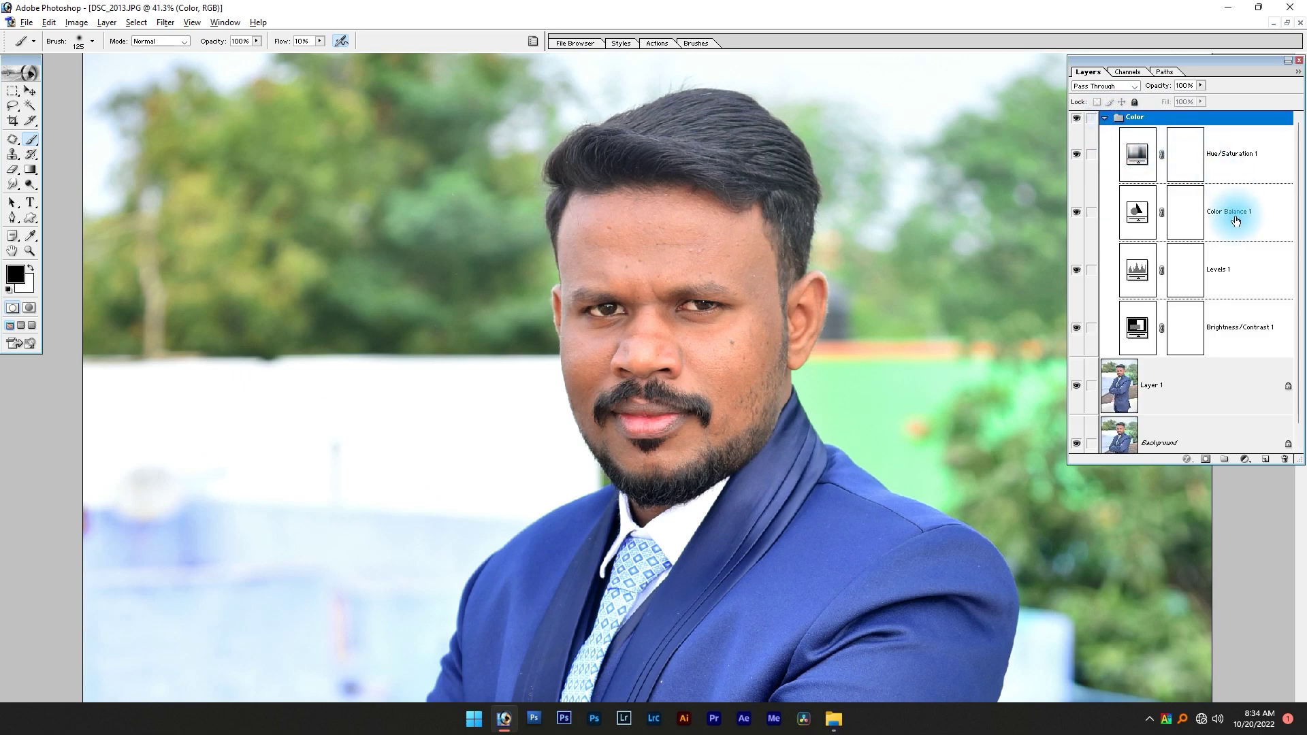
left_click(1227, 265)
left_click(1245, 460)
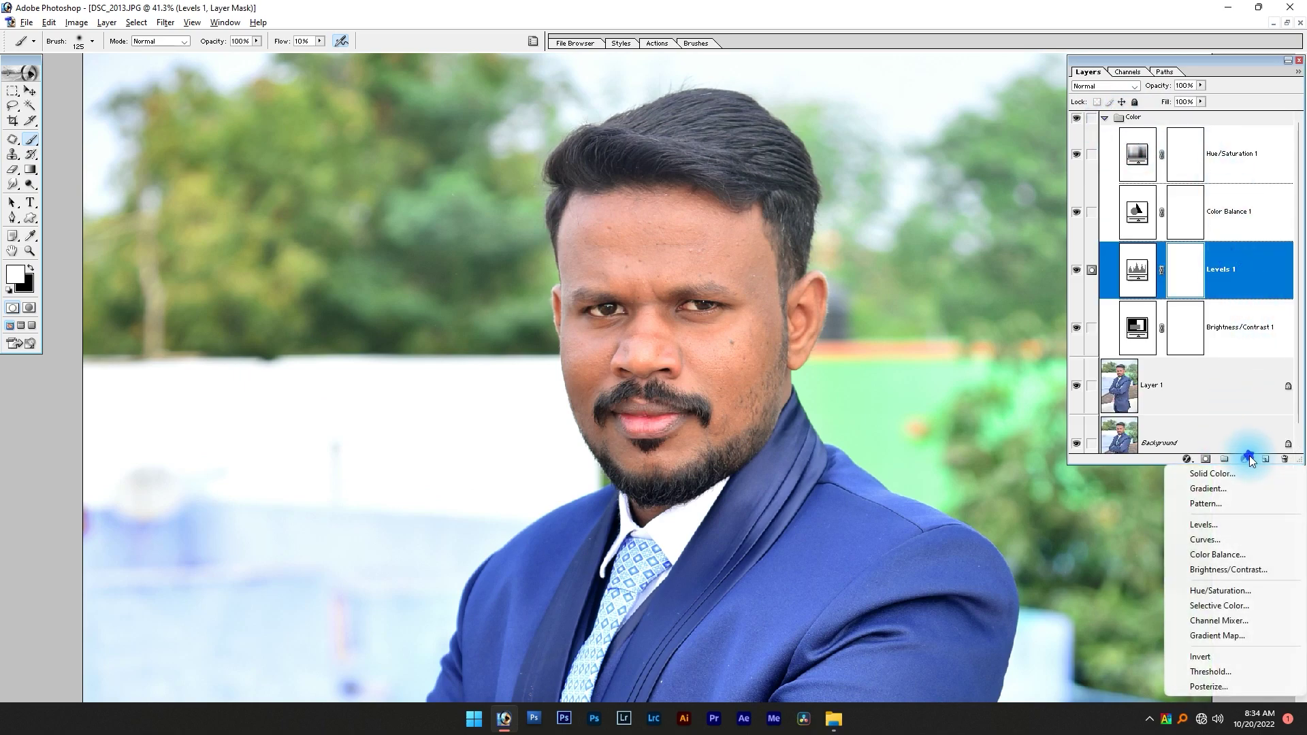
left_click(1241, 607)
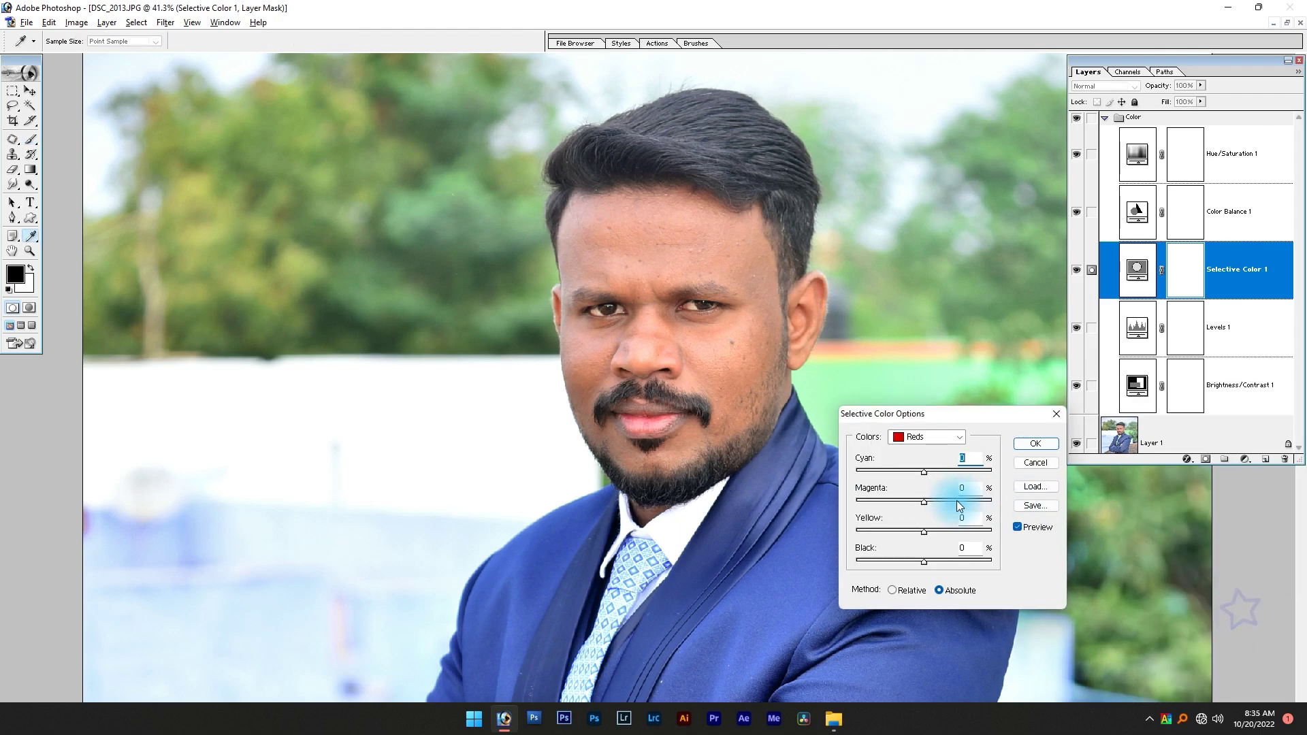
left_click_drag(924, 472, 913, 473)
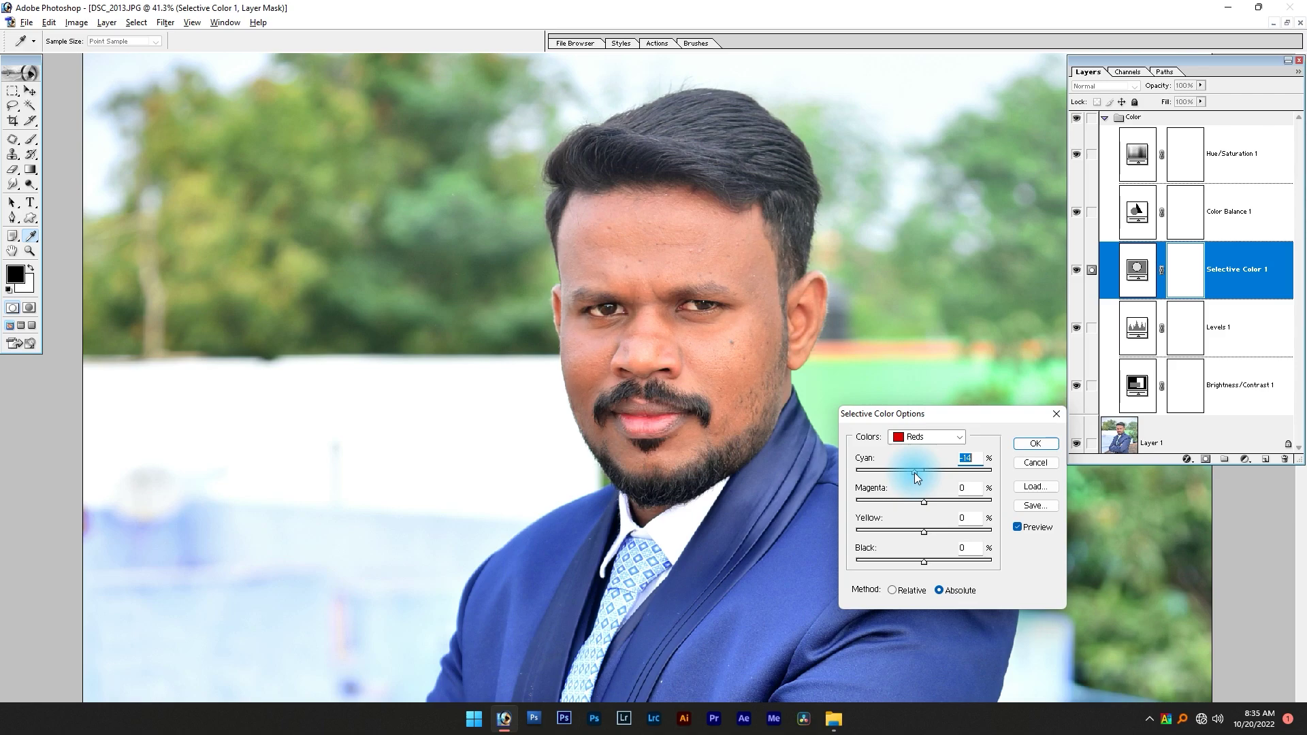
Set Blacks black to +10, apply, and toggle Selective Color 1 to compare.
left_click(913, 437)
left_click(915, 538)
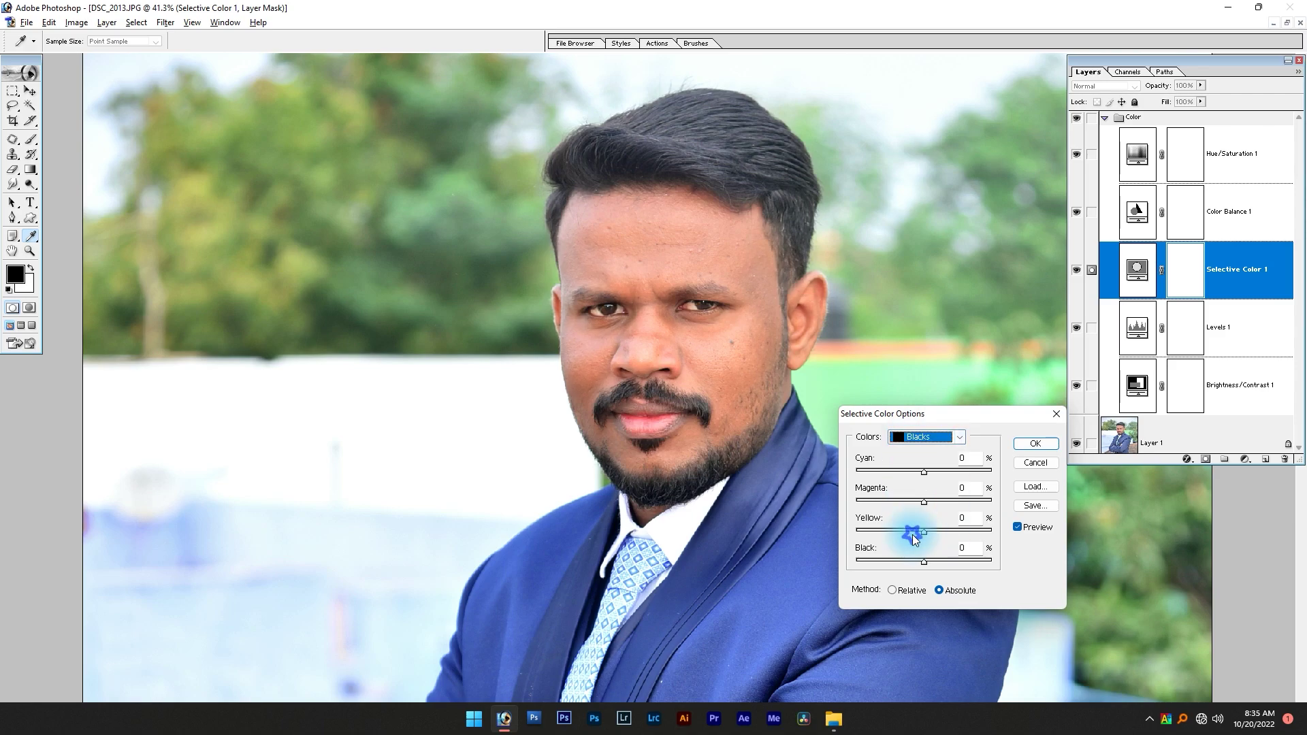
left_click_drag(930, 564, 930, 564)
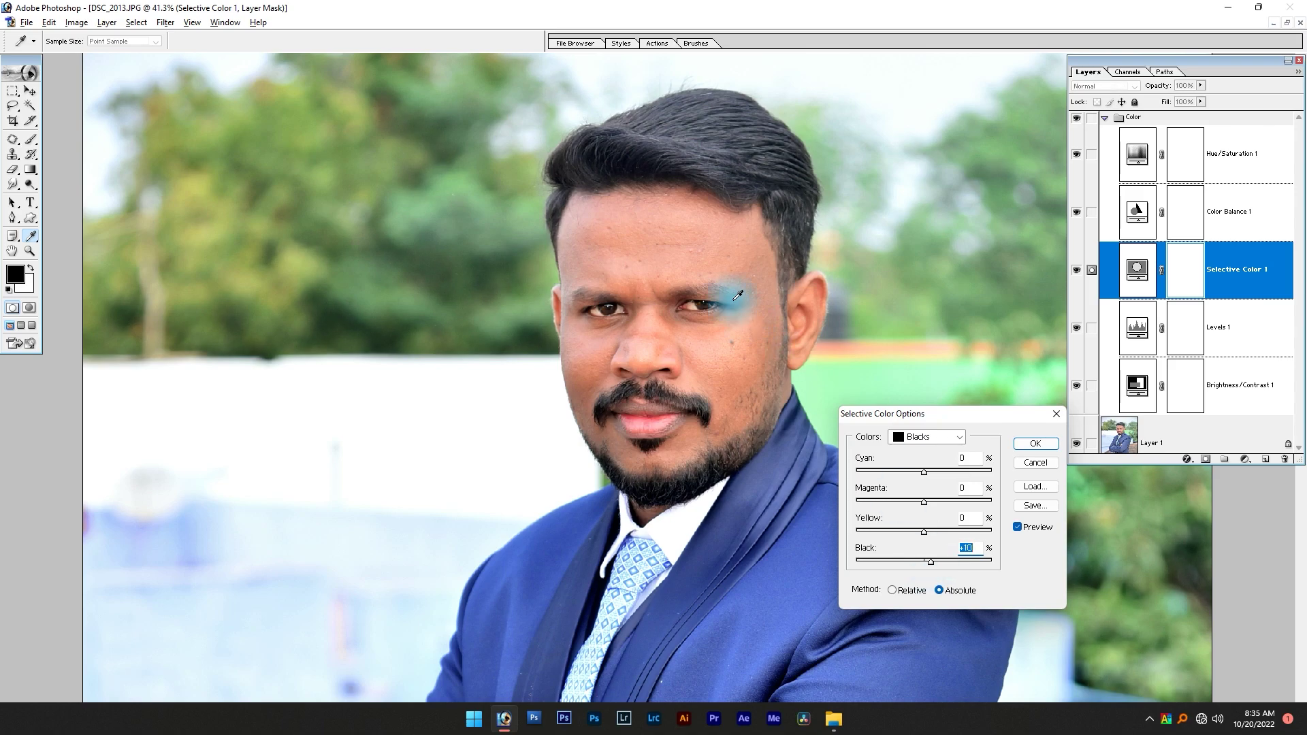
left_click(1034, 444)
key("b")
key("x")
left_click(1076, 271)
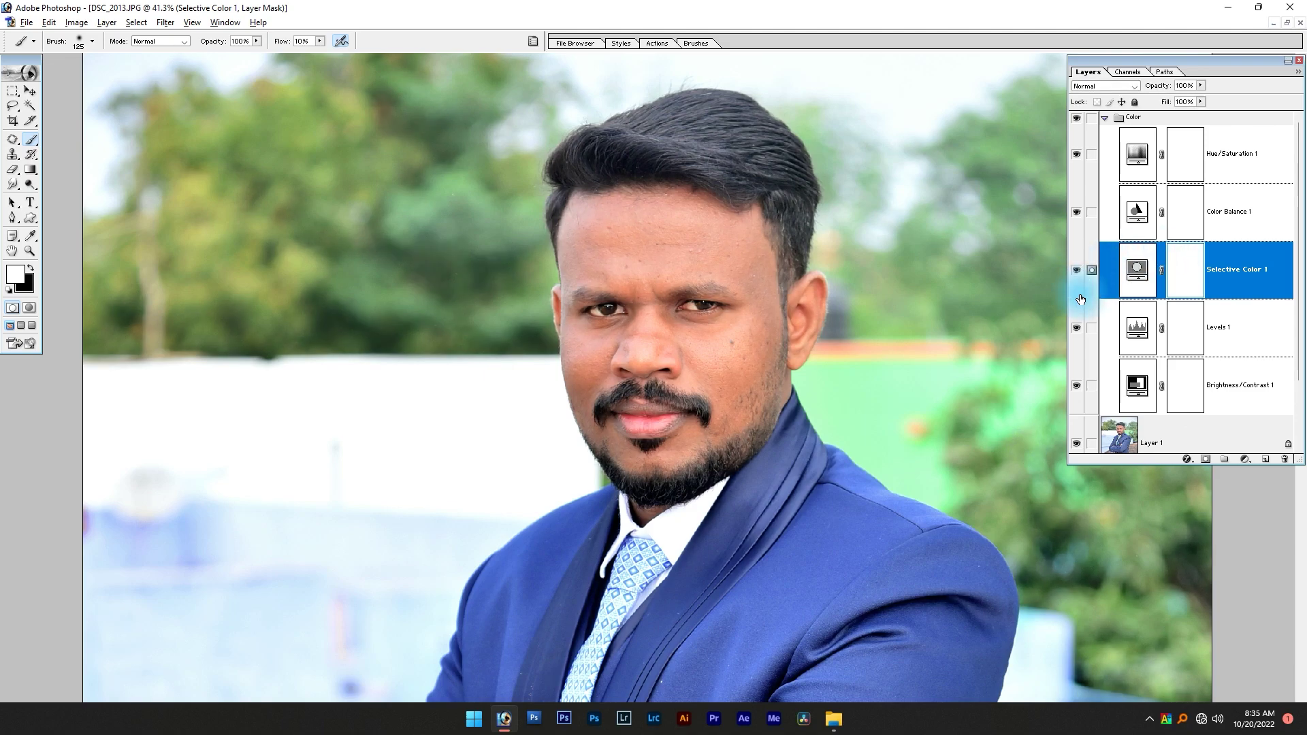
Recheck Selective Color 1 and lower its Blacks black amount from +10 to +6.
left_click(1076, 270)
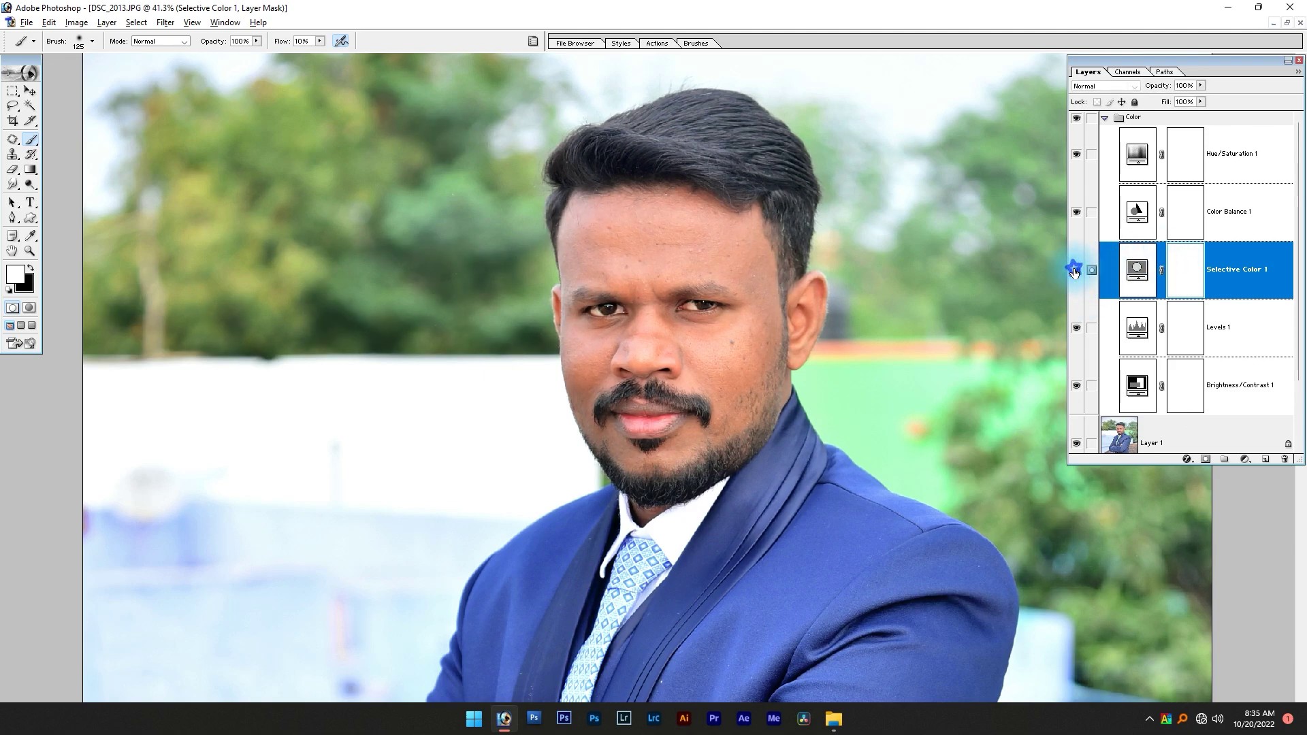
left_click(1076, 270)
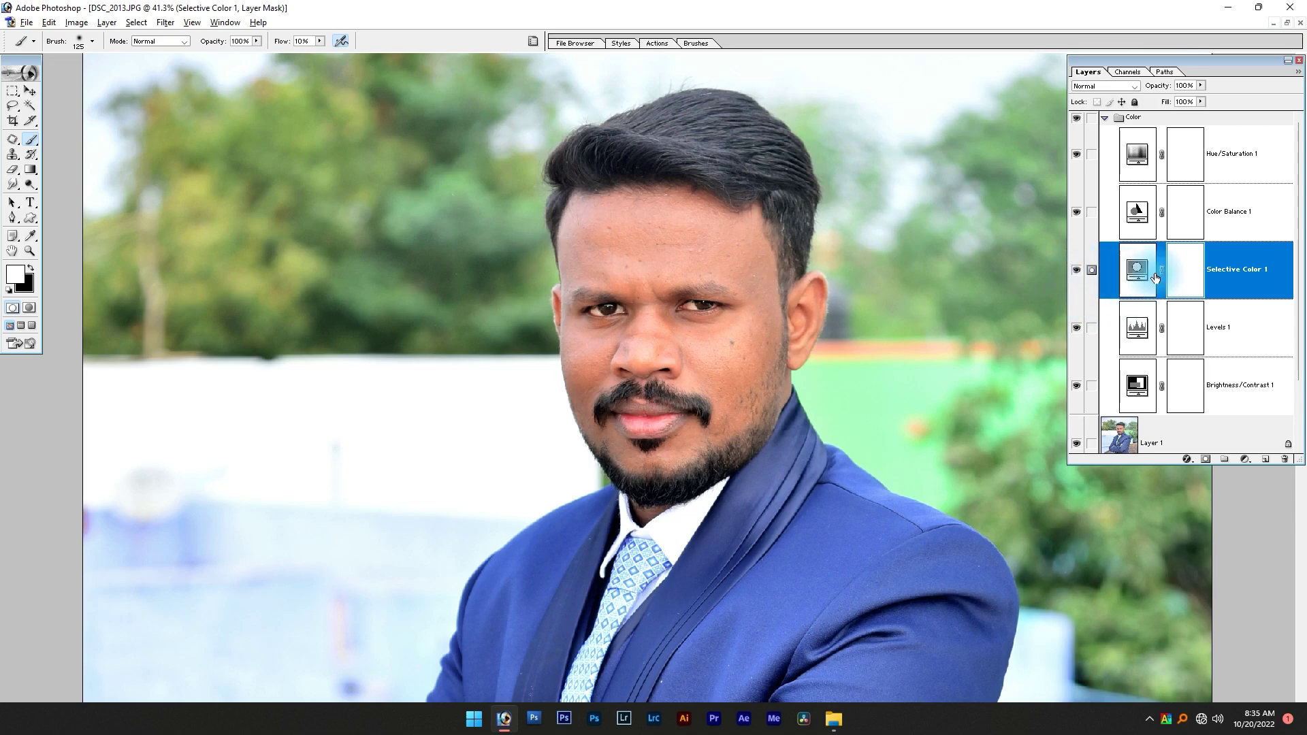
double_click(1137, 271)
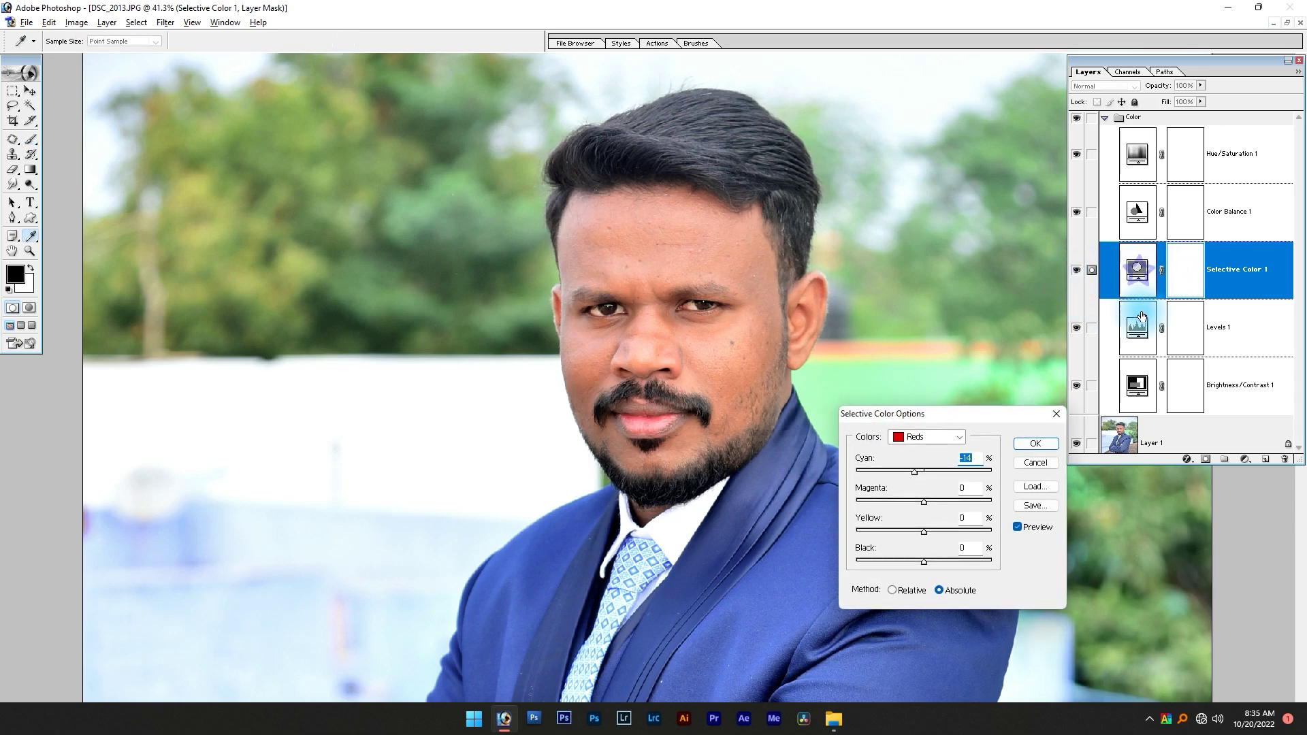
left_click(927, 437)
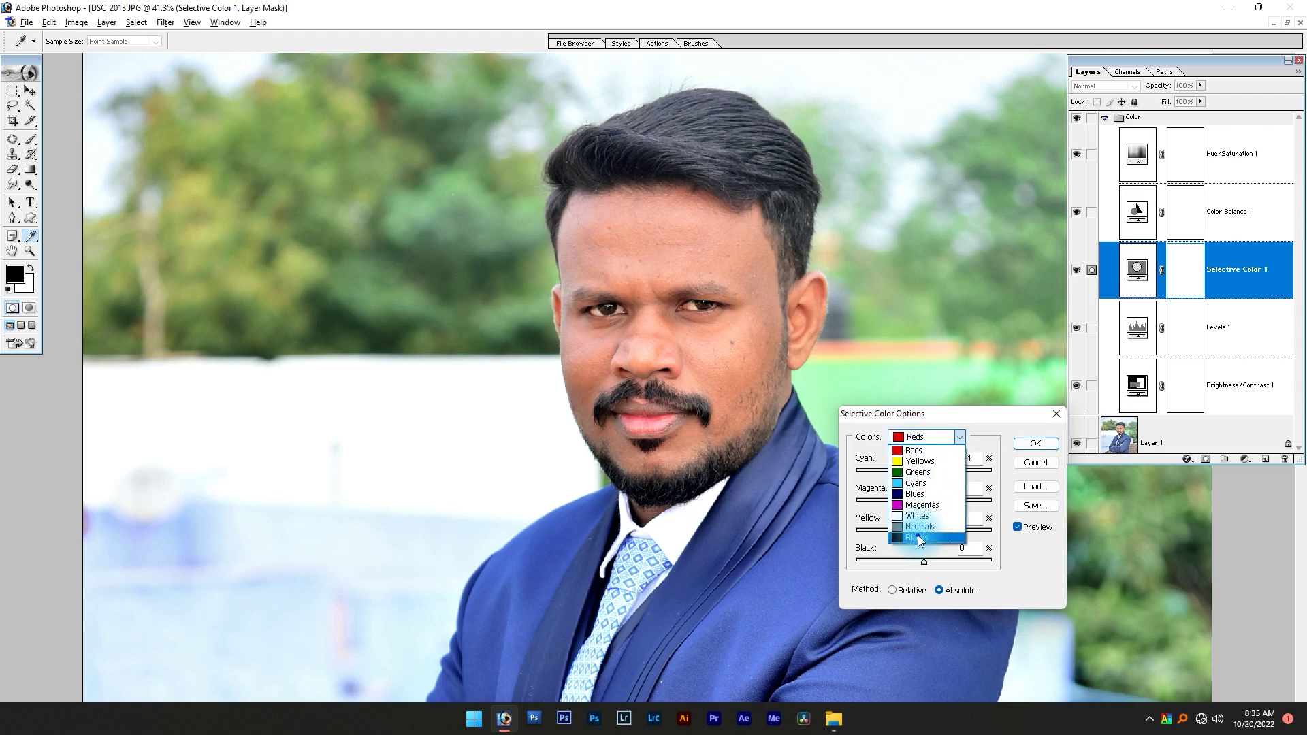
left_click(921, 538)
left_click(989, 560)
key("Down")
key("Down")
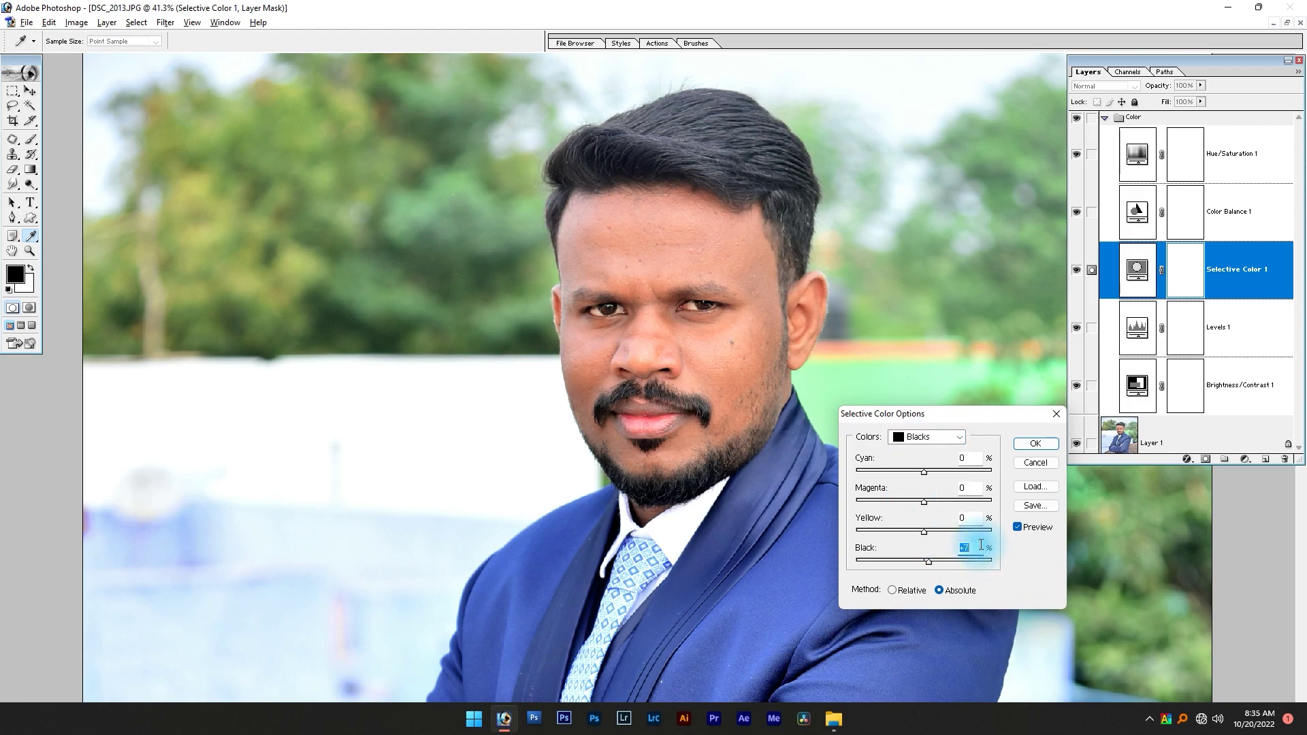
left_click(1035, 444)
key("b")
key("x")
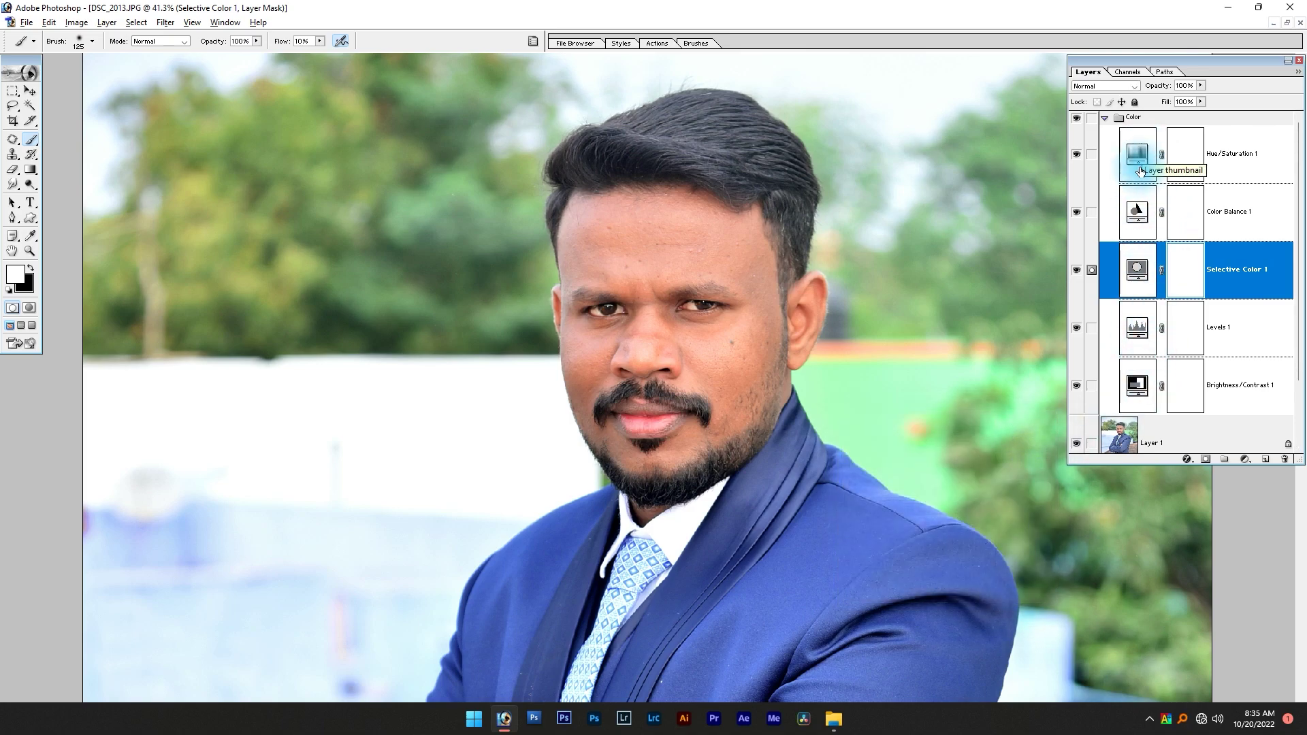
Reopen Hue/Saturation 1 on the Blues range and confirm the settings.
double_click(1138, 156)
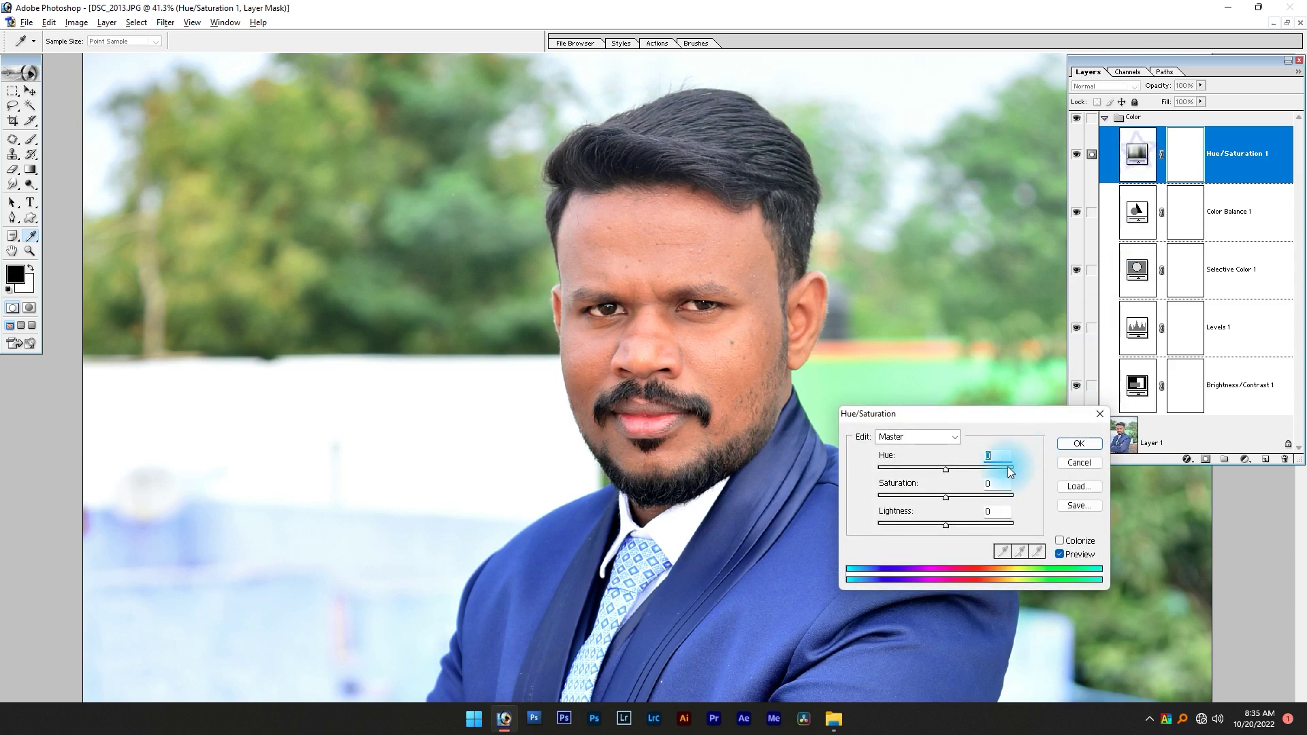
left_click(944, 438)
left_click(923, 504)
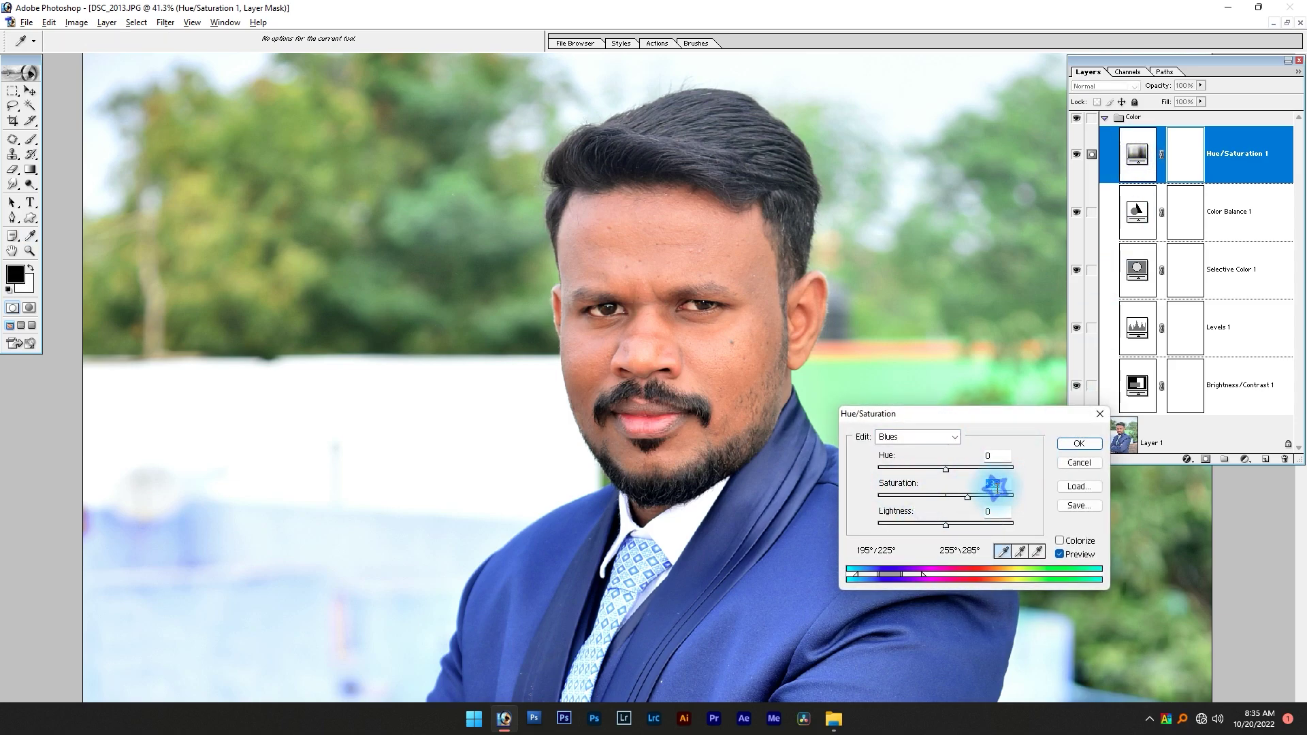
key("Return")
Fit the whole photo on screen and select the Color group.
key("x")
key("ctrl+0")
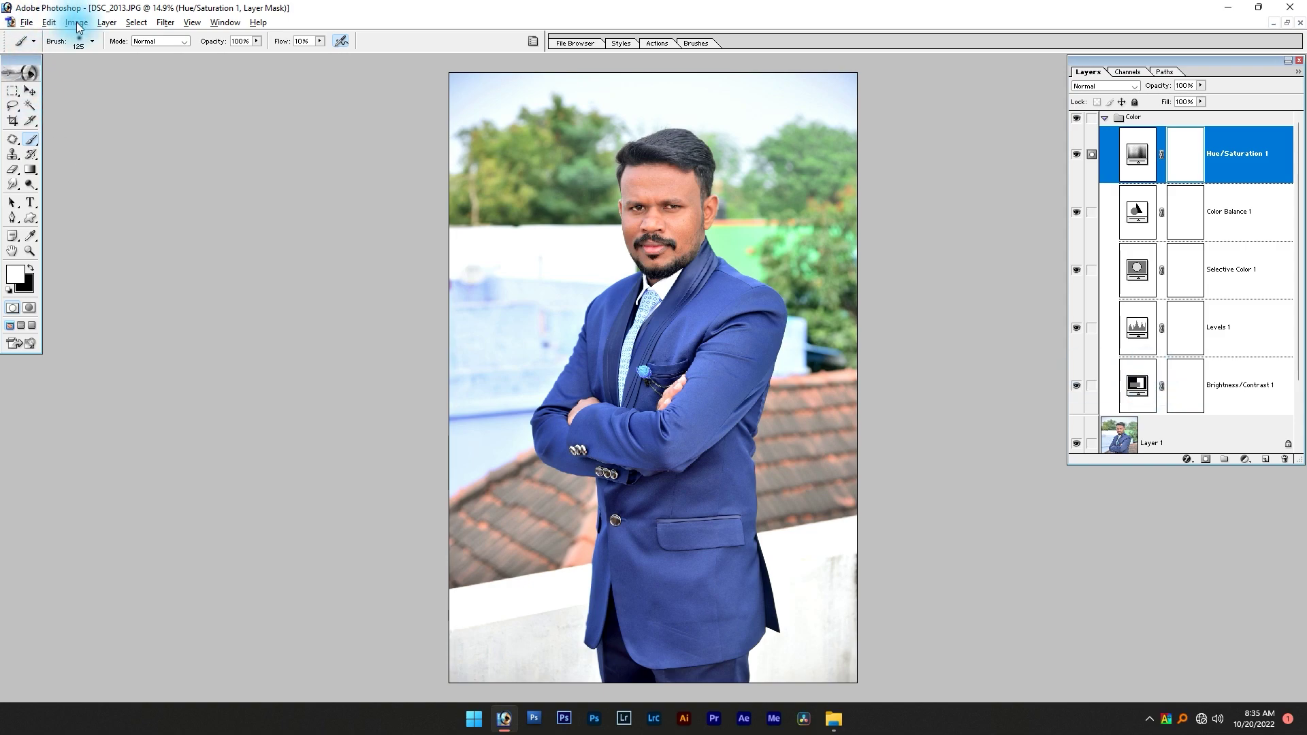
left_click(1105, 119)
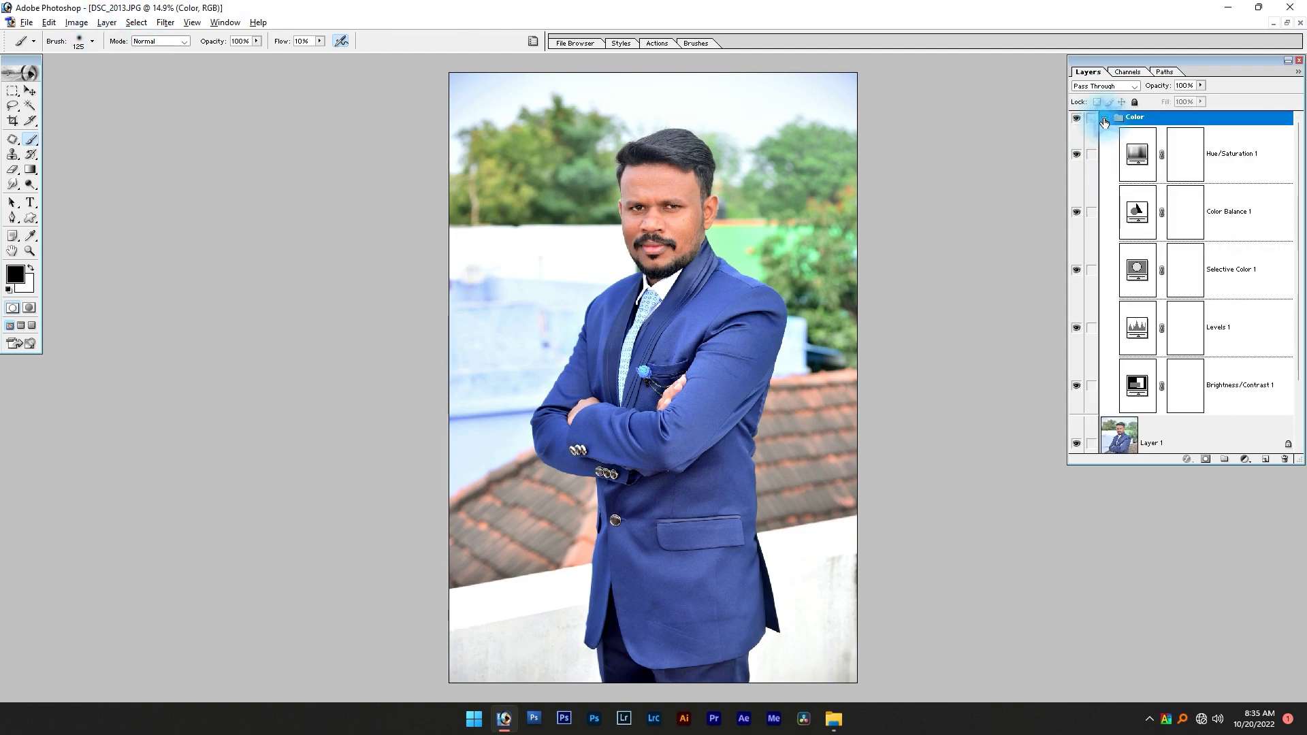
Collapse the Color group and toggle it off and on to compare the face.
left_click(1104, 120)
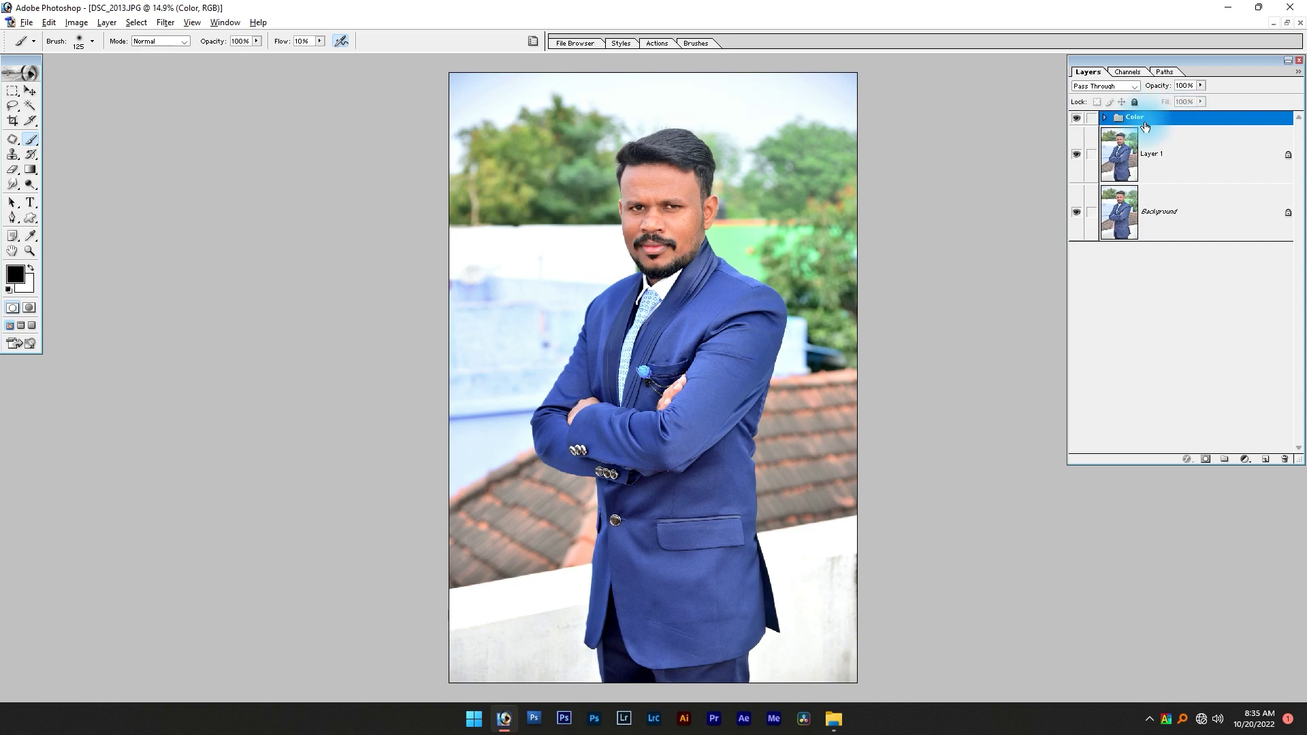
left_click(1077, 124)
left_click(1077, 125)
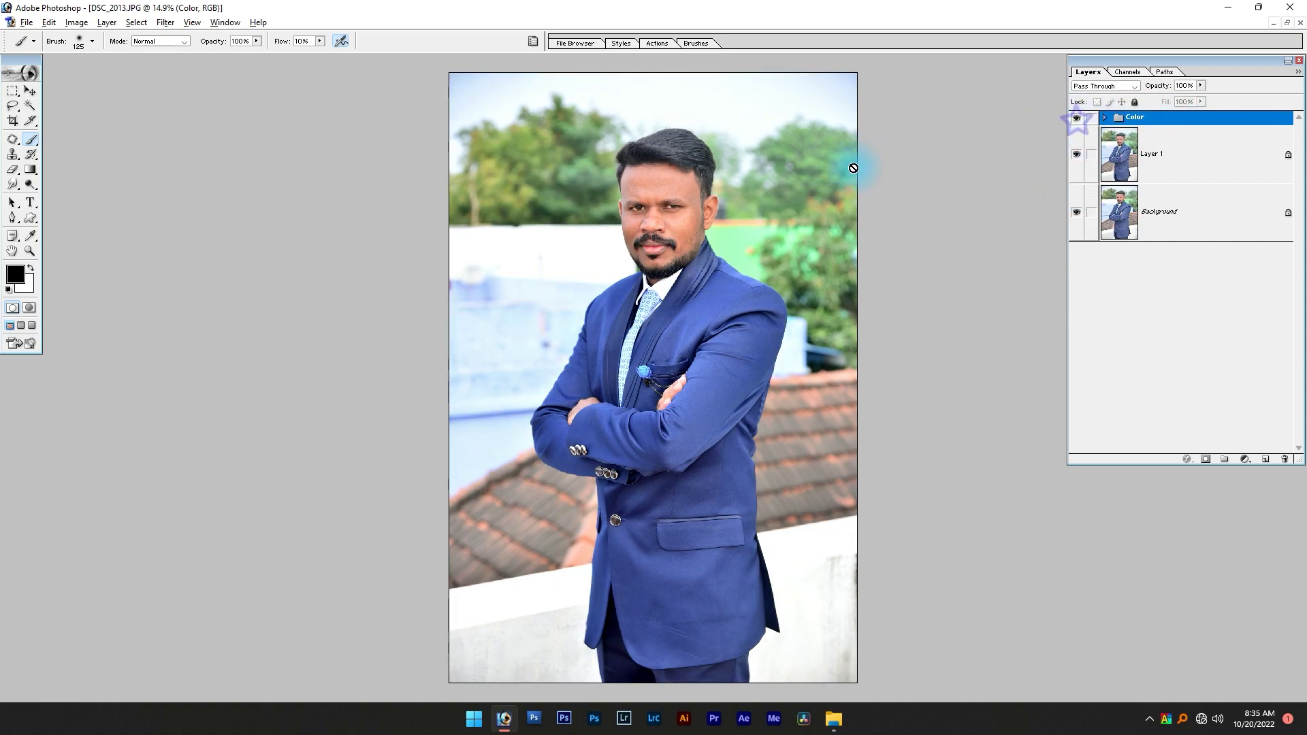
left_click_drag(783, 121, 610, 318)
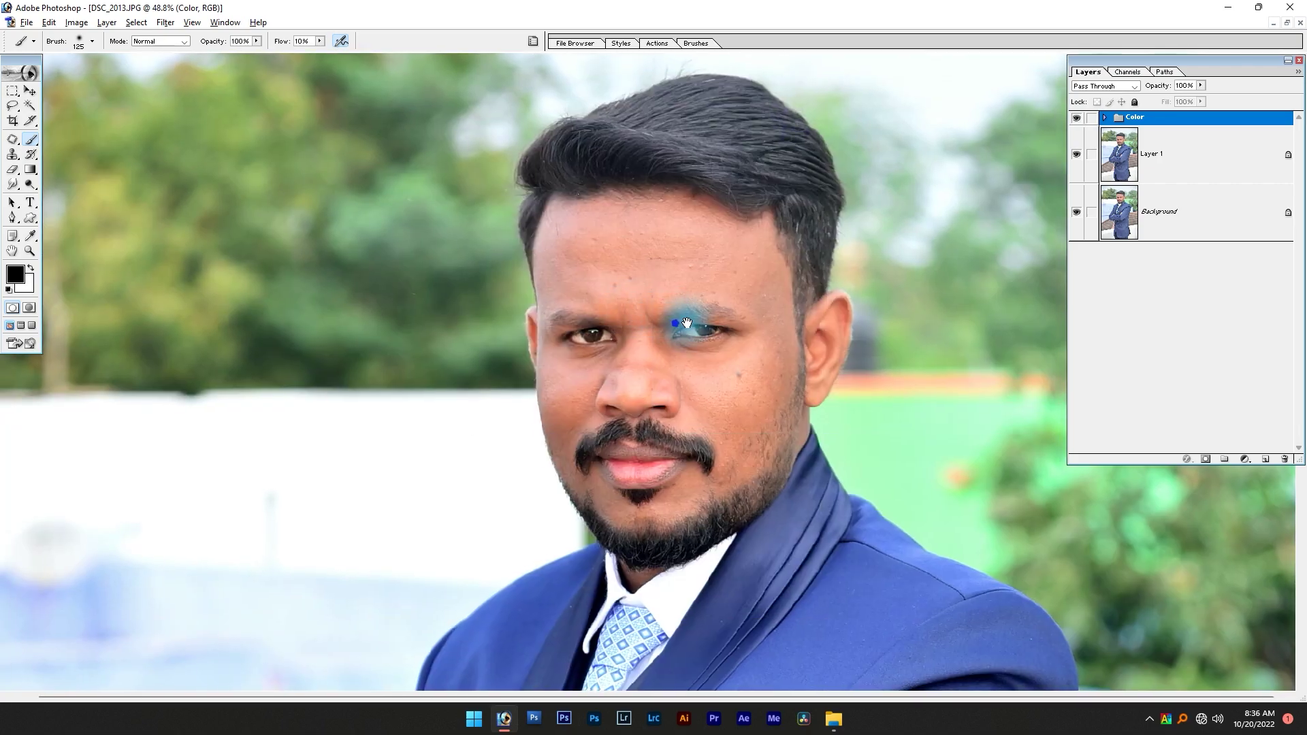
left_click(1076, 121)
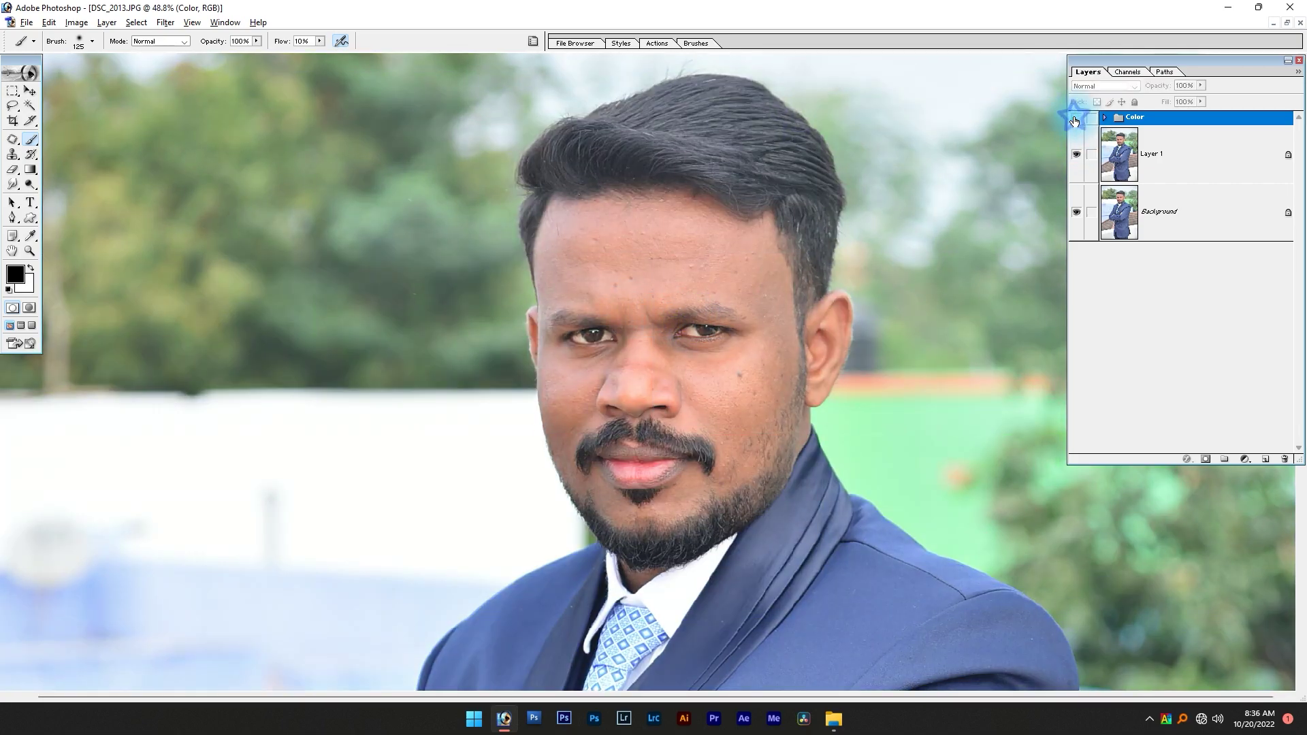
left_click(1075, 121)
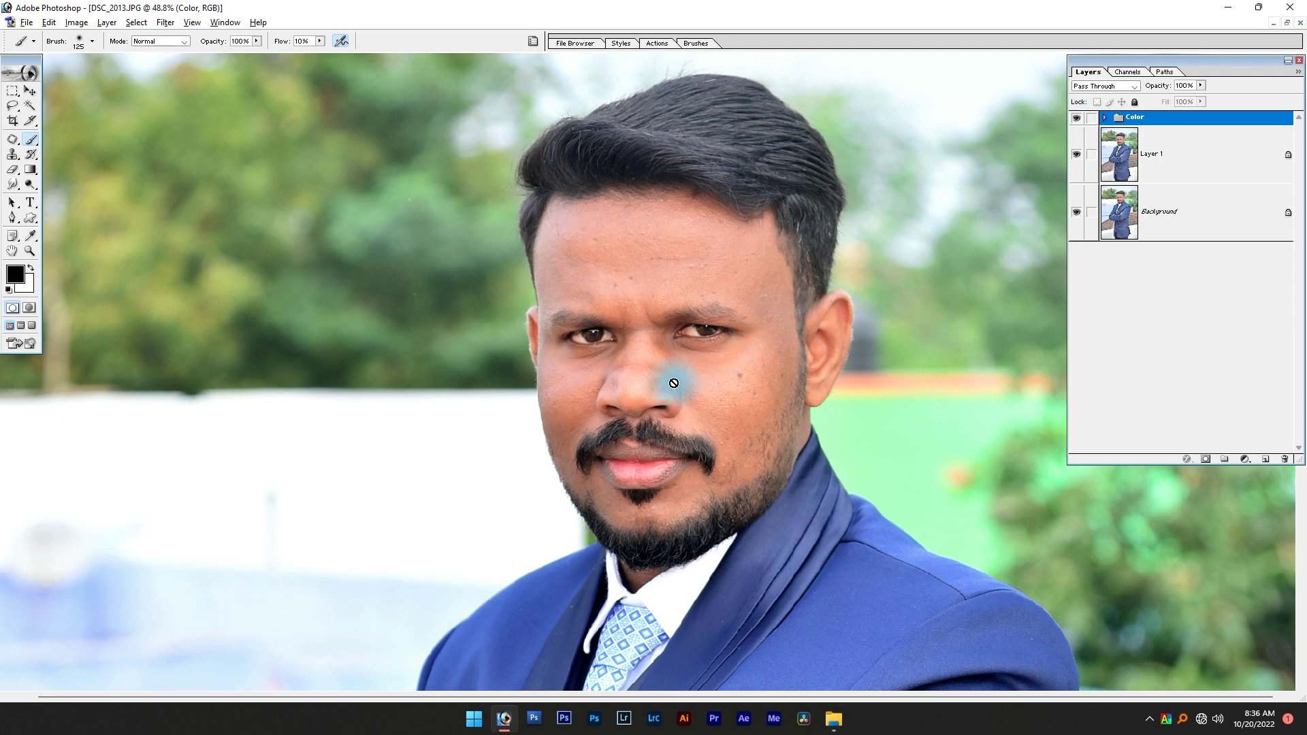
Dismiss the brush error, expand the Color group and reopen Brightness/Contrast 1.
left_click(652, 381)
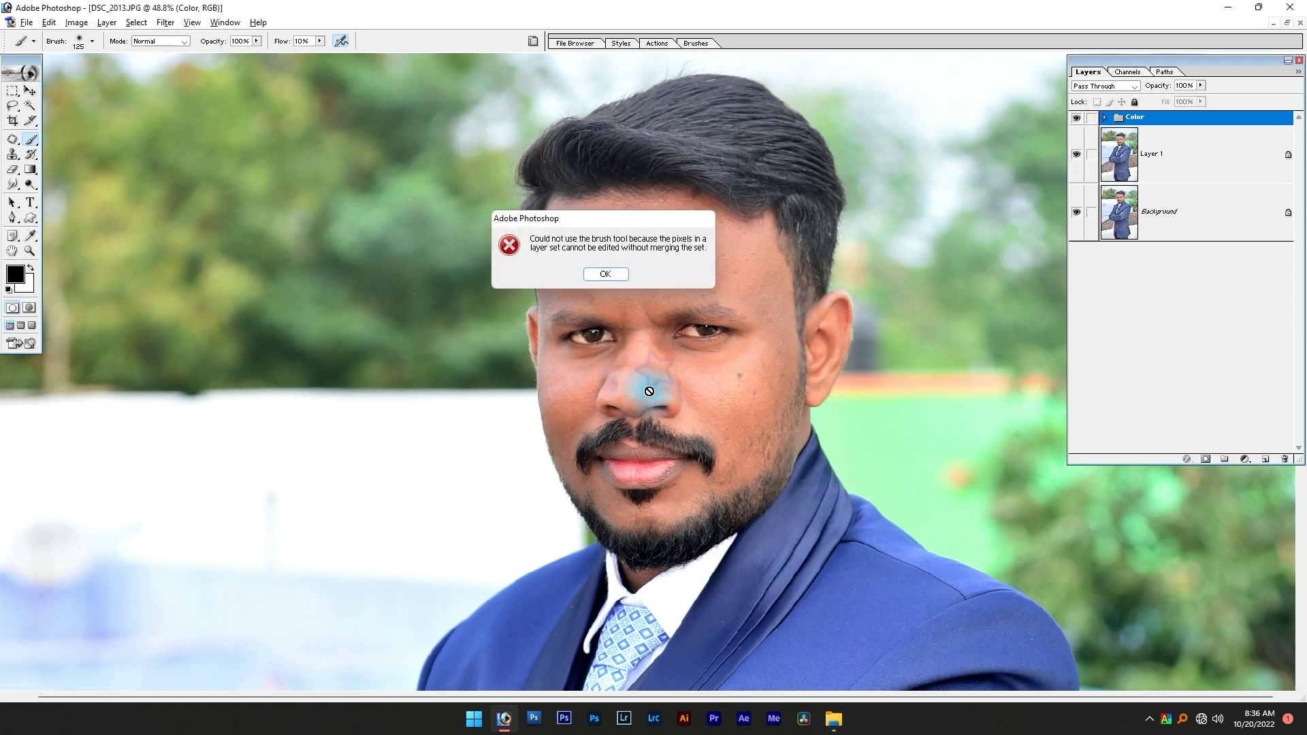
key("Return")
left_click(1105, 119)
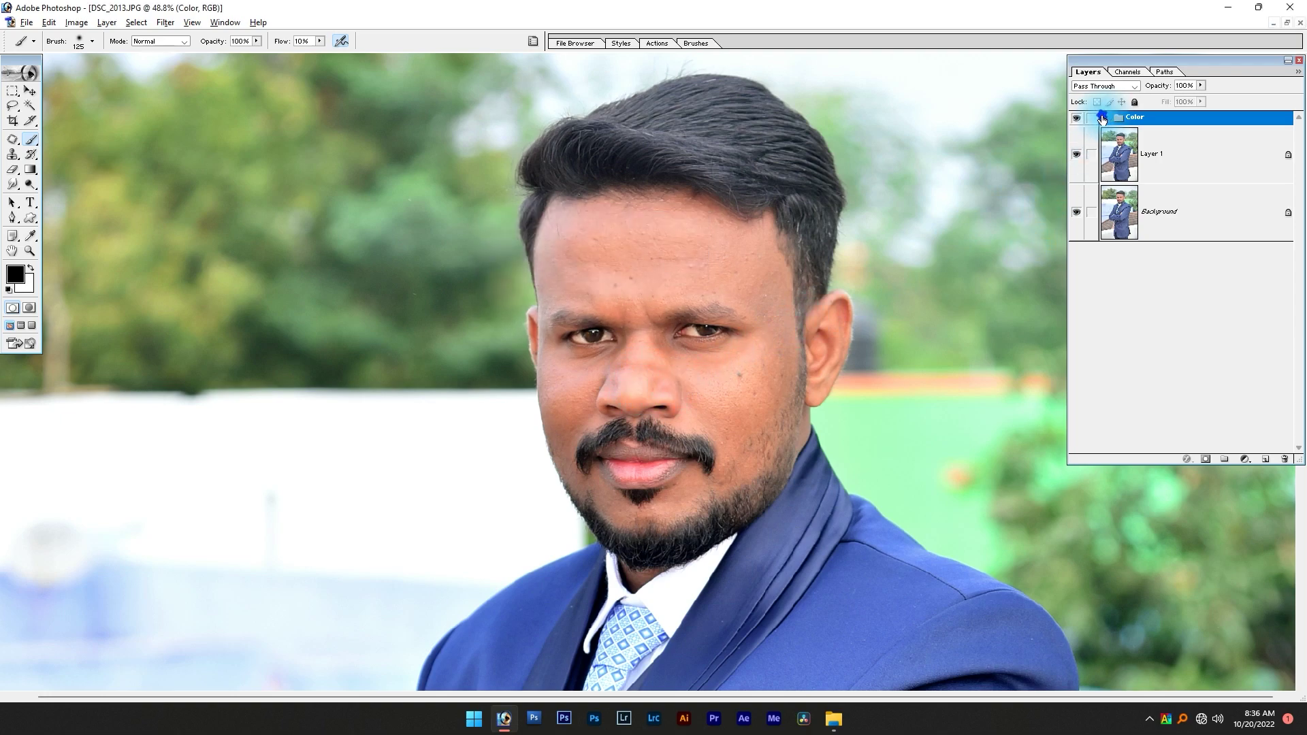
double_click(1136, 390)
Set Brightness/Contrast 1 brightness to -4, collapse the Color group and fit the portrait in view.
left_click(981, 443)
key("Down")
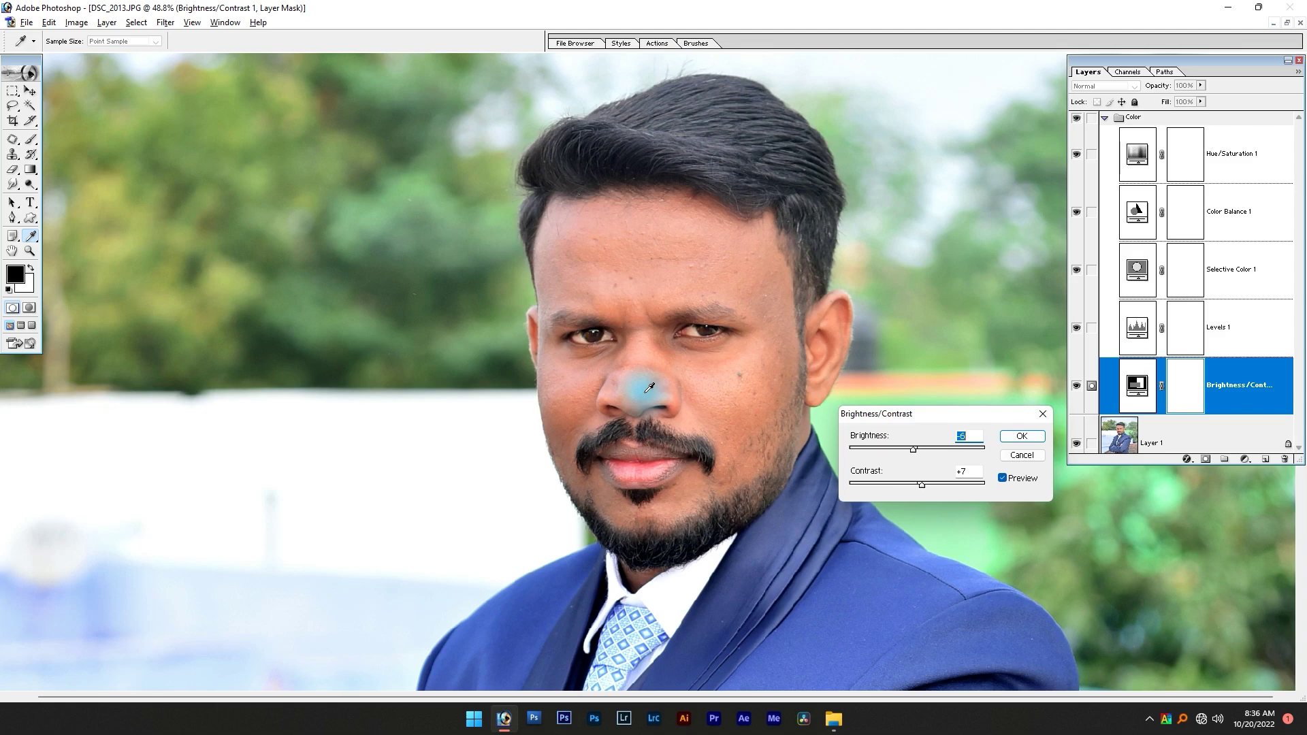
left_click(1022, 436)
key("b")
key("x")
left_click(1105, 118)
key("x")
key("ctrl+0")
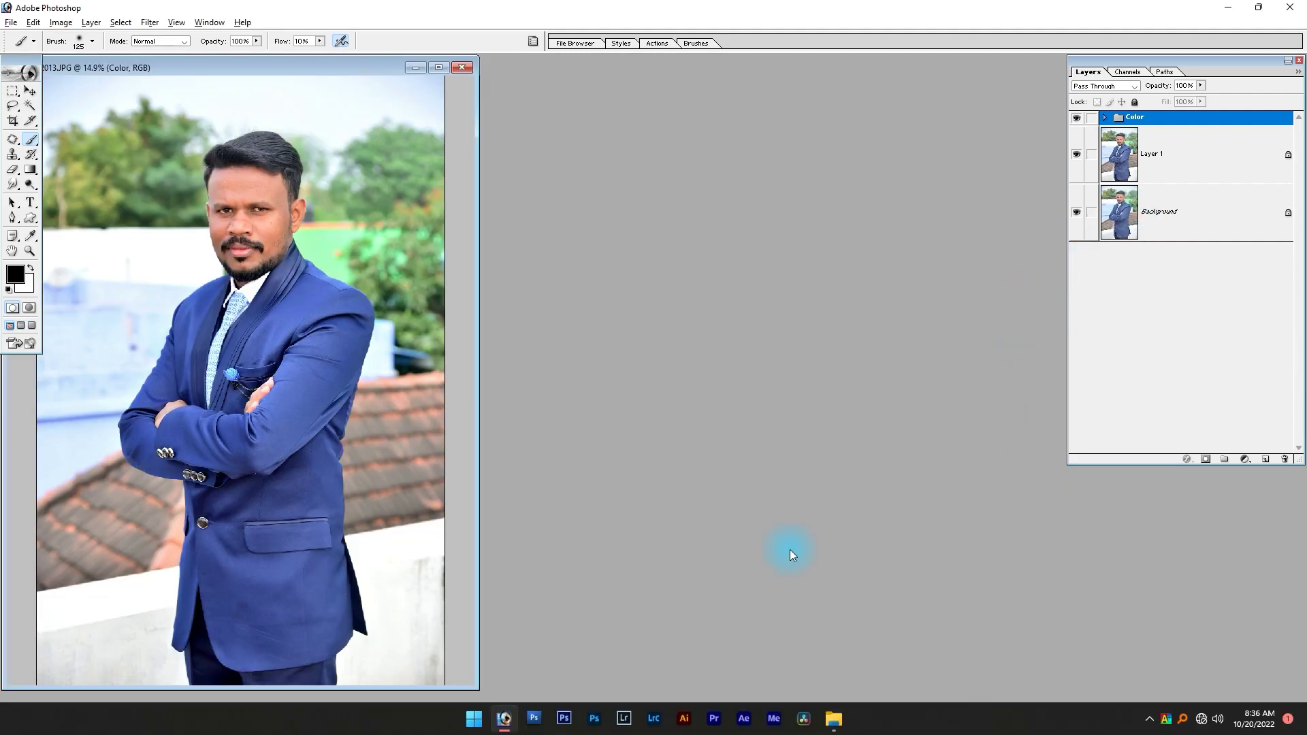
Open DSC_2021 from the Editing folder, rotate it 90° CCW upright, and place it beside DSC_2013.
key("alt+Tab")
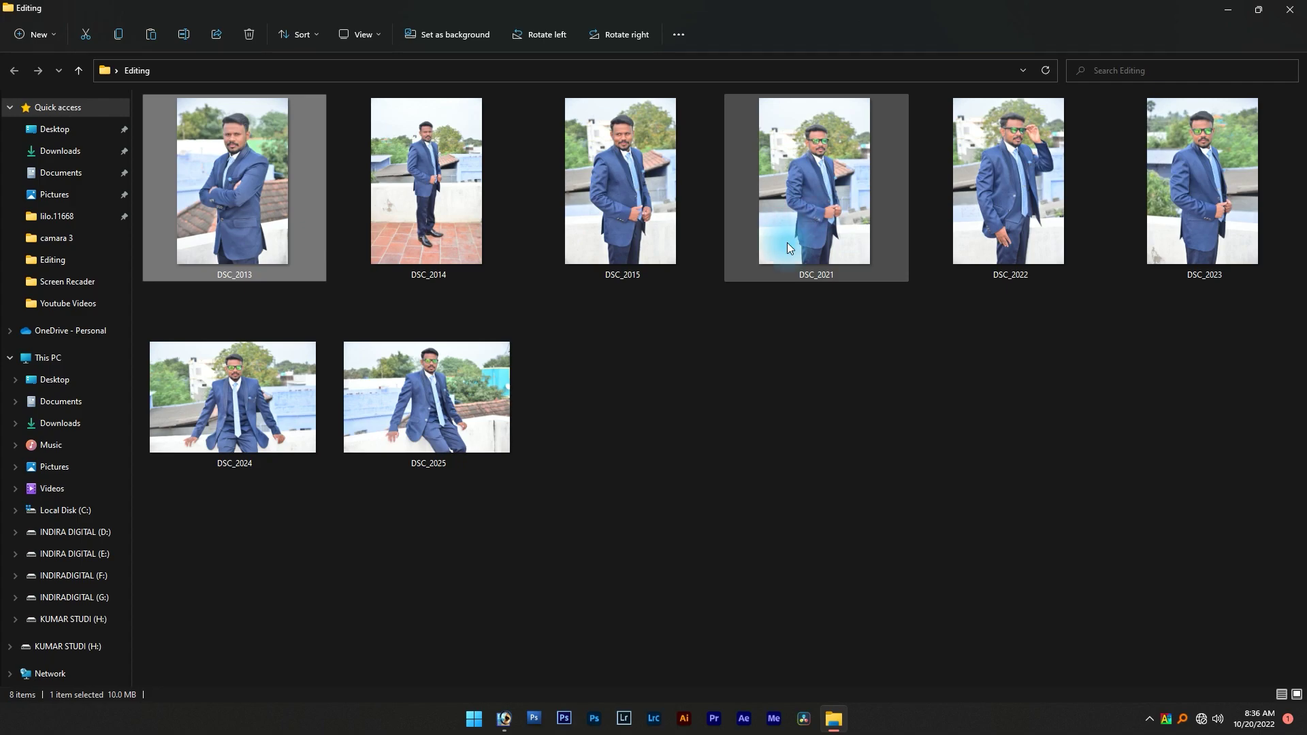
left_click_drag(806, 193, 560, 378)
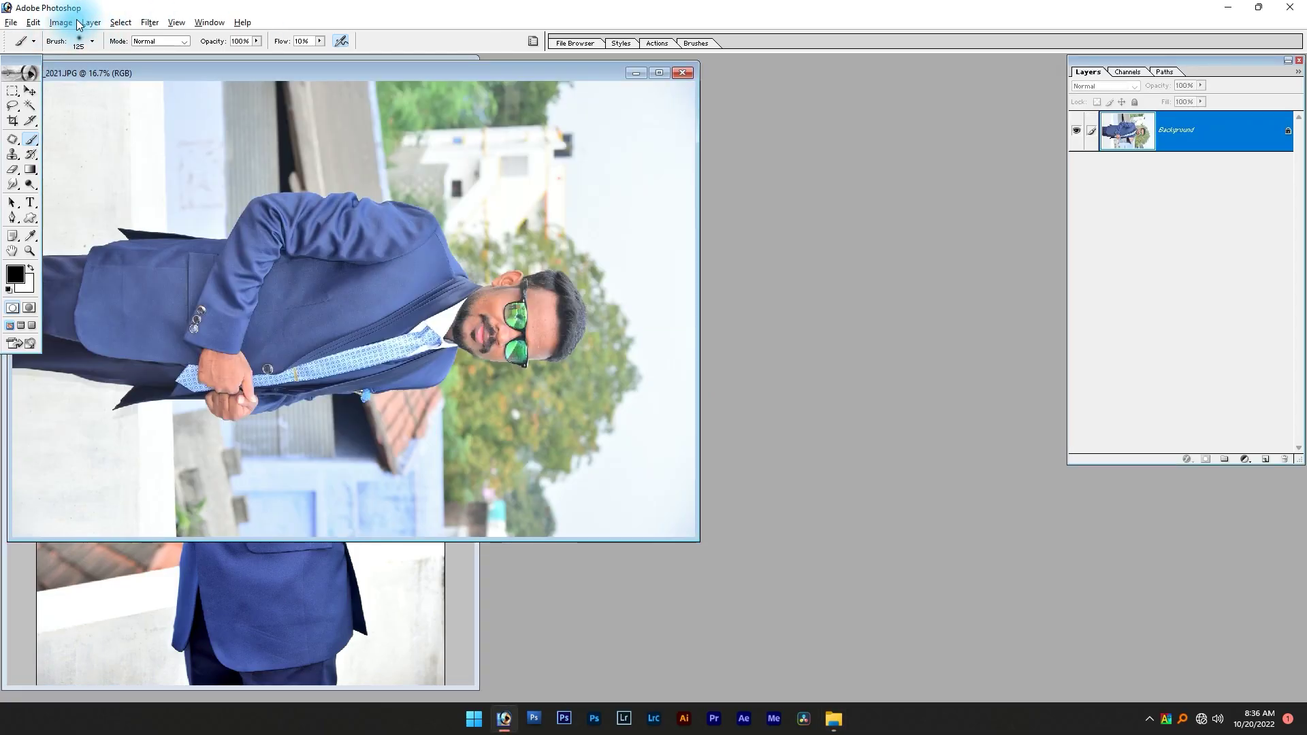
left_click(61, 22)
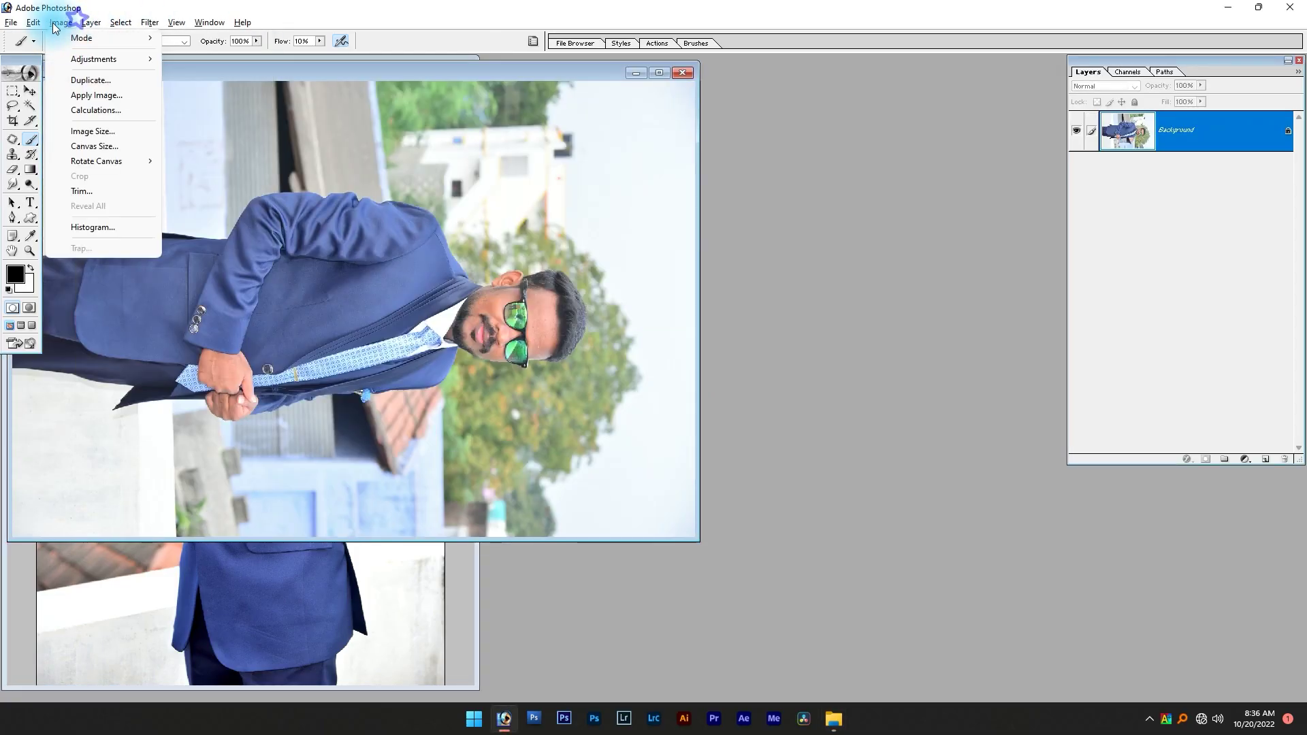
left_click(157, 162)
left_click(266, 191)
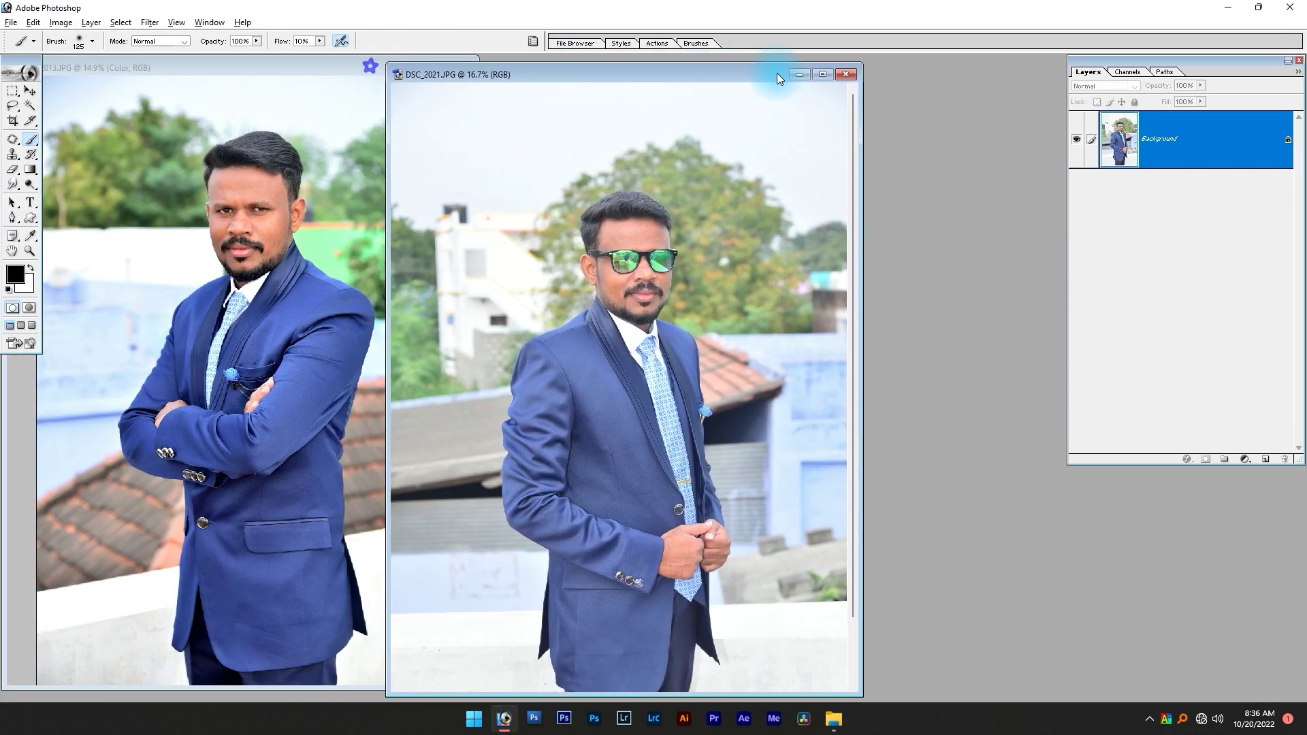
left_click_drag(373, 66, 829, 70)
Drag the Color group from DSC_2013 onto DSC_2021 with the Move tool.
left_click(276, 279)
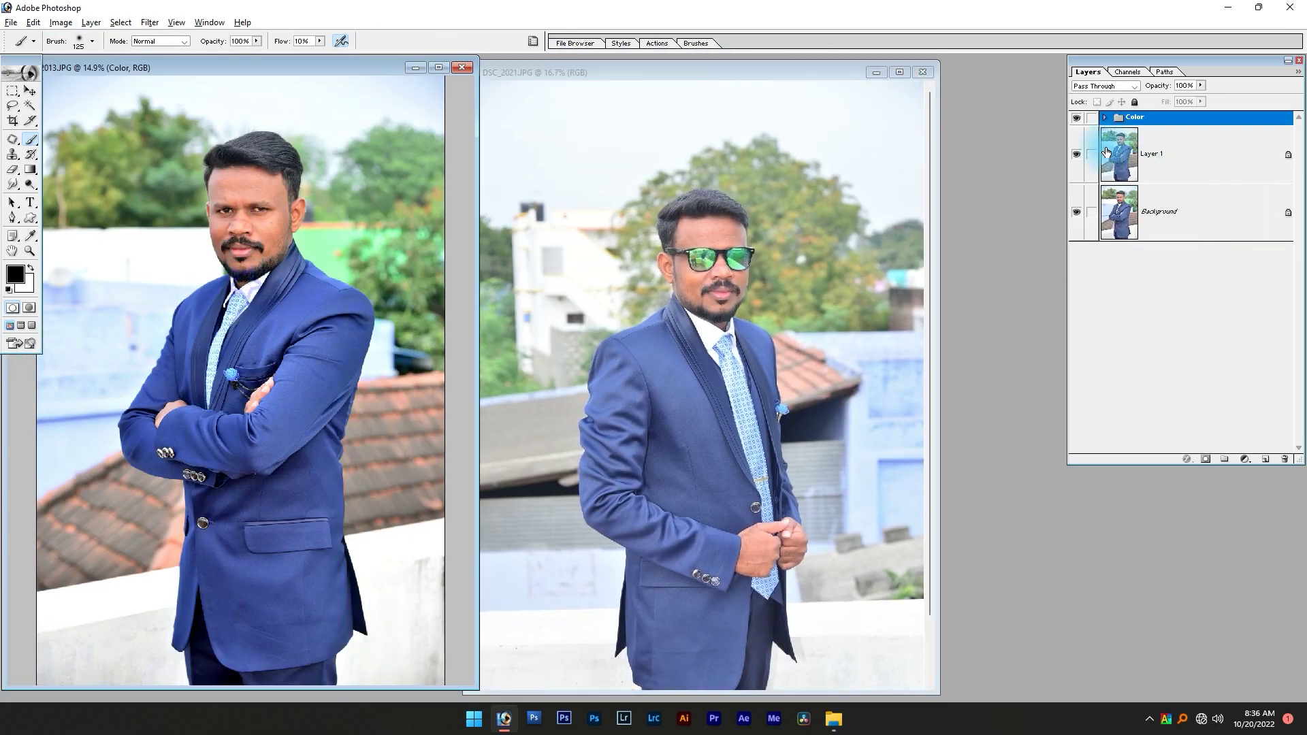
left_click(1105, 117)
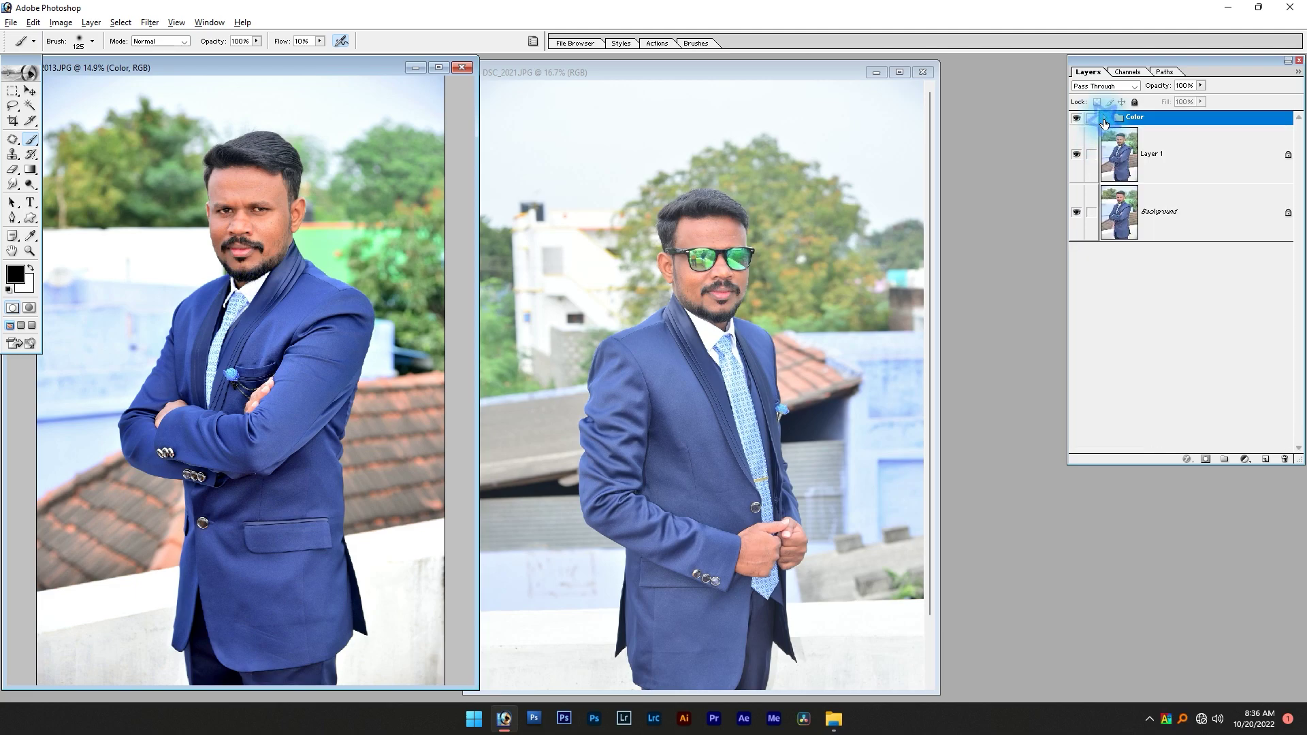
left_click(399, 241)
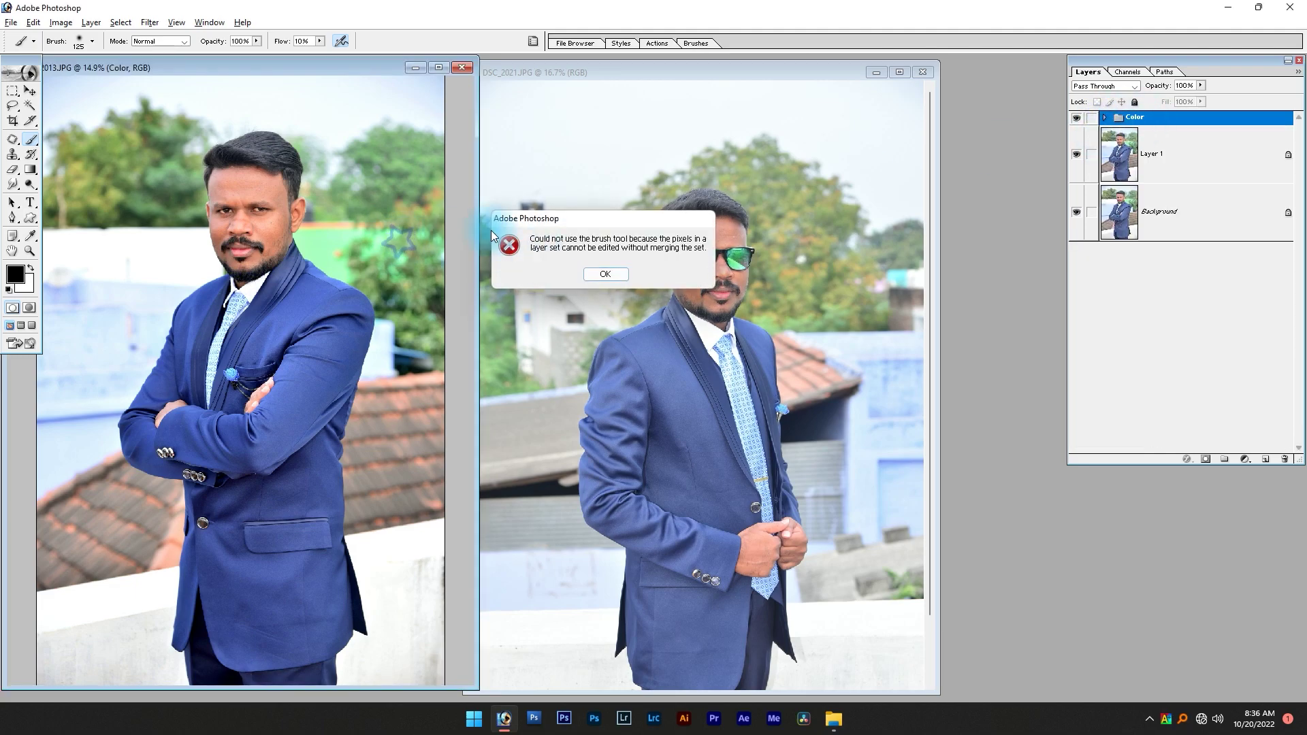
key("Return")
key("v")
left_click_drag(1134, 119, 746, 215)
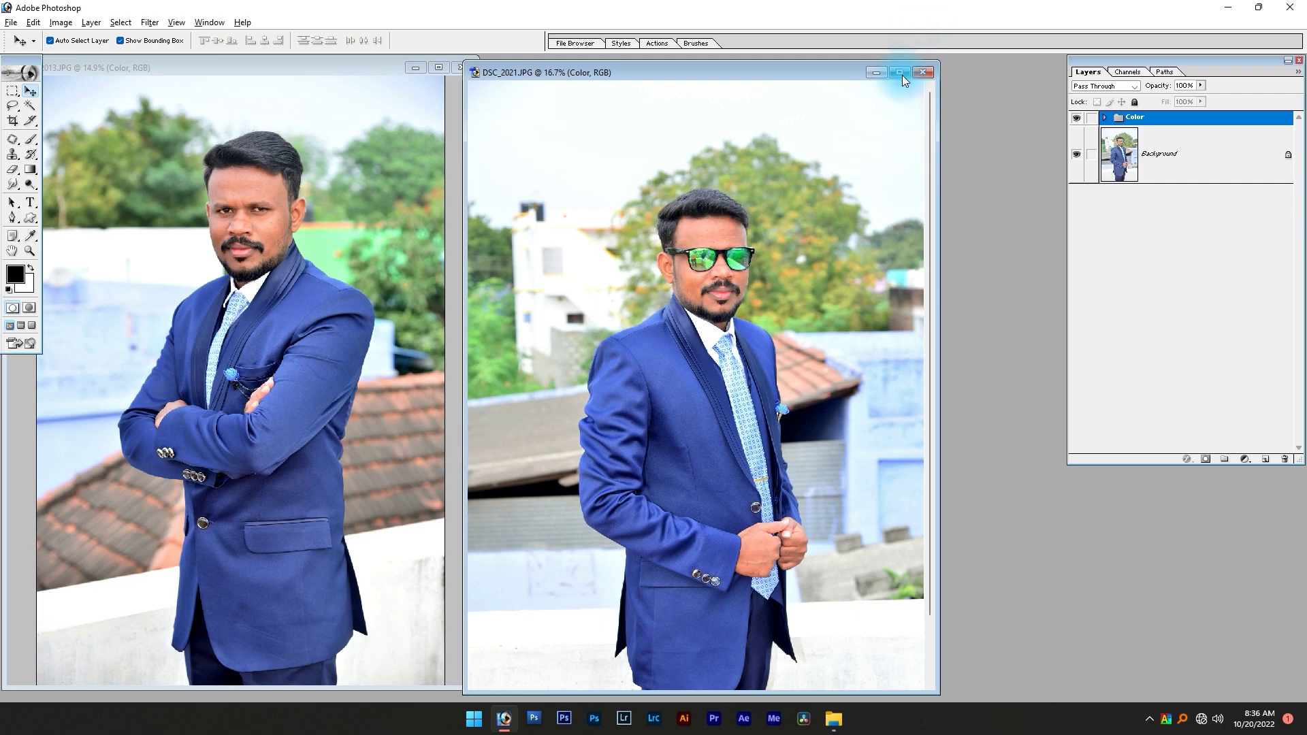
Zoom into DSC_2021's face and set its Brightness/Contrast 1 contrast to +2.
left_click_drag(777, 211, 699, 332)
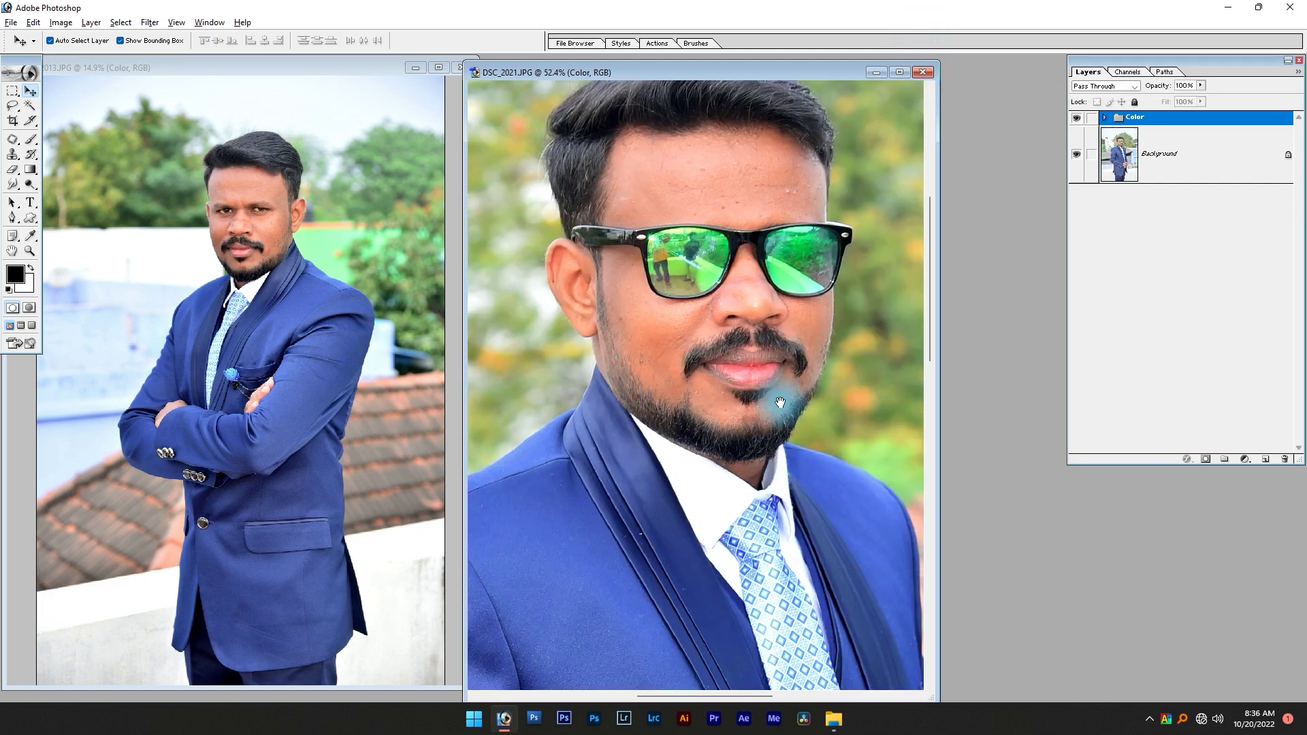
left_click_drag(779, 403, 788, 417)
left_click_drag(1111, 141, 1114, 121)
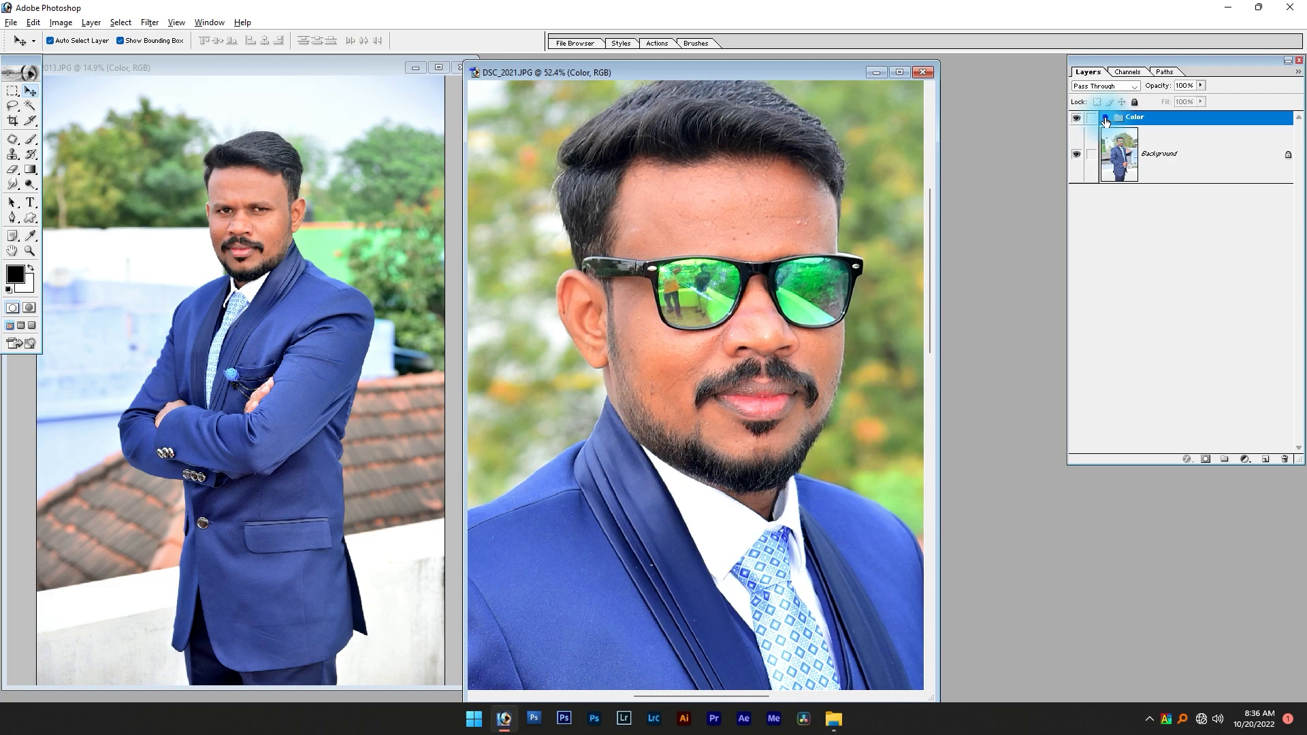
left_click(1105, 119)
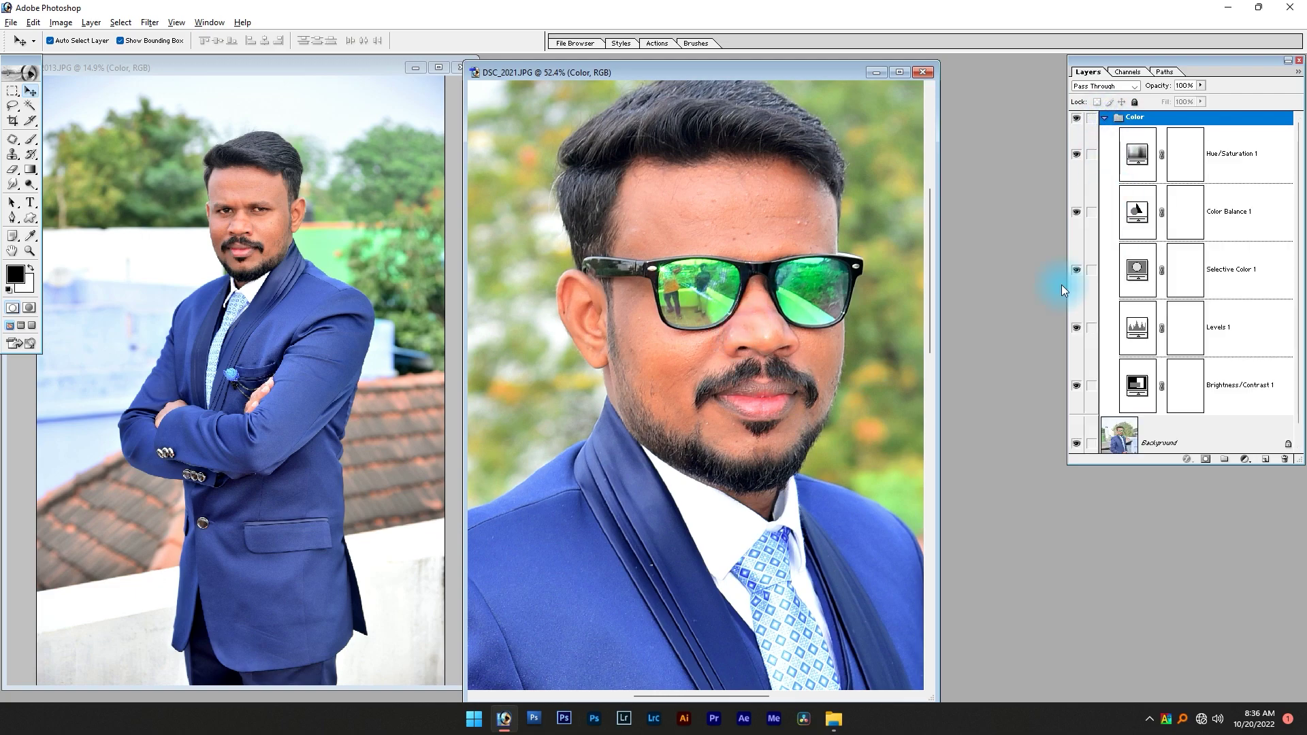
double_click(1125, 398)
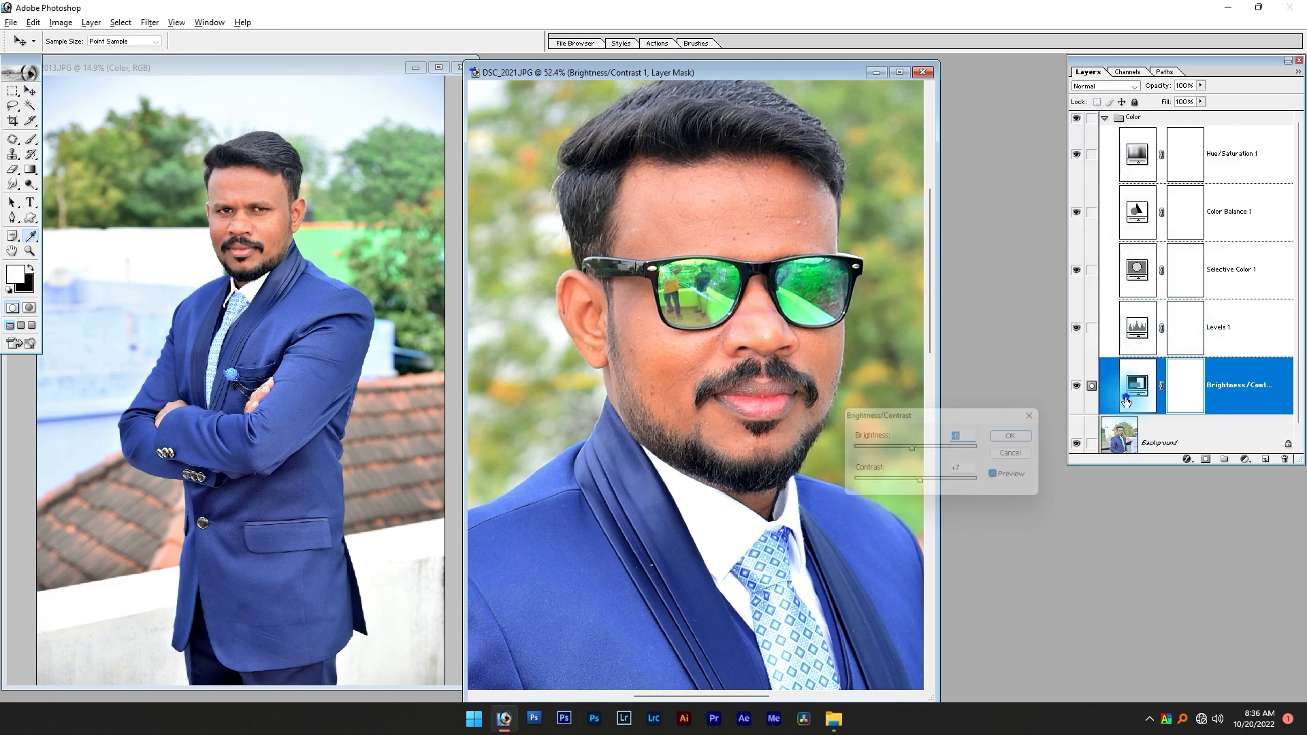
key("Tab")
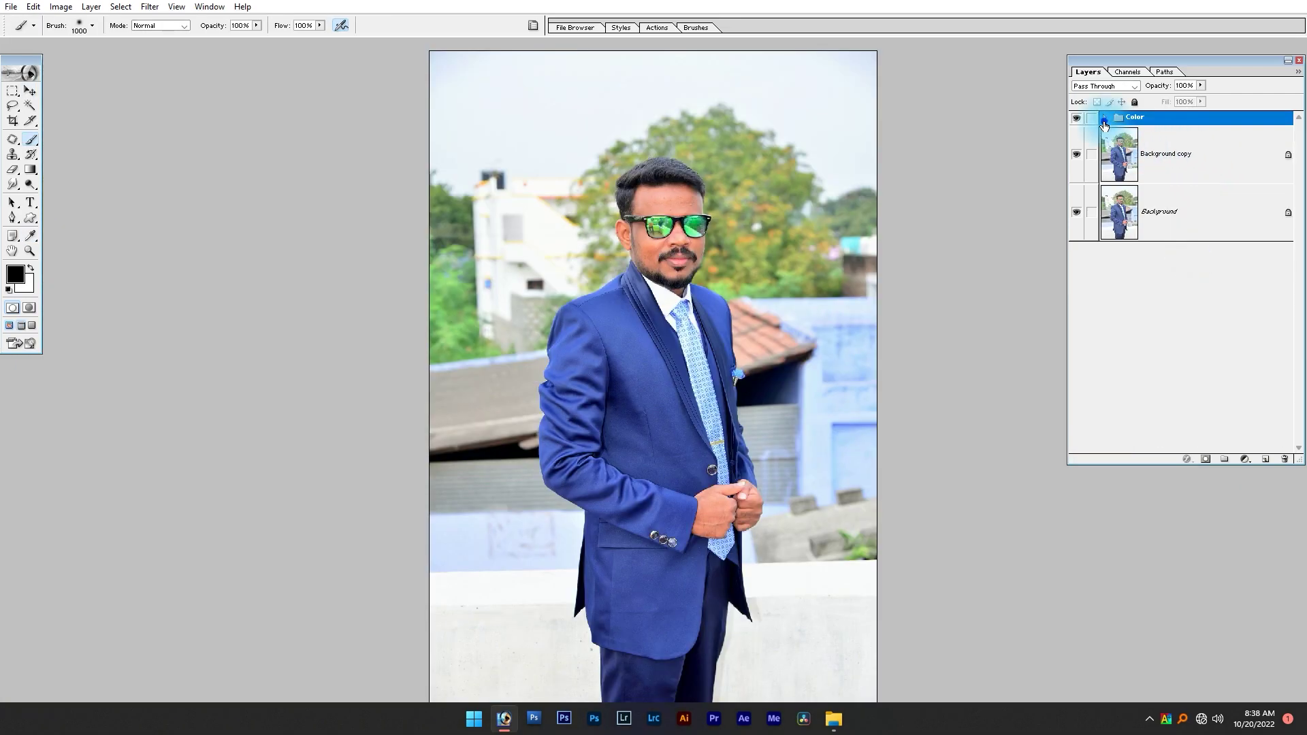
left_click(1104, 118)
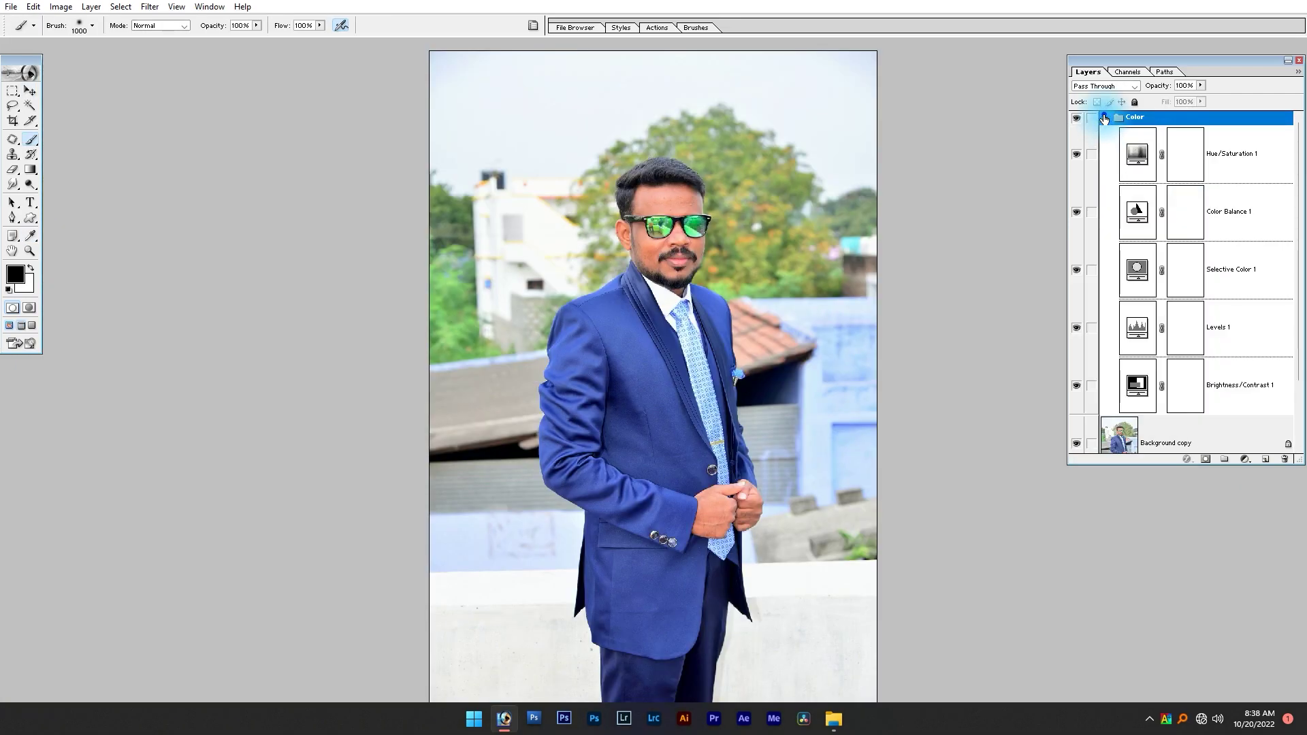
Compare the grade on the face, then add a white layer mask to the Color group.
left_click(1082, 123)
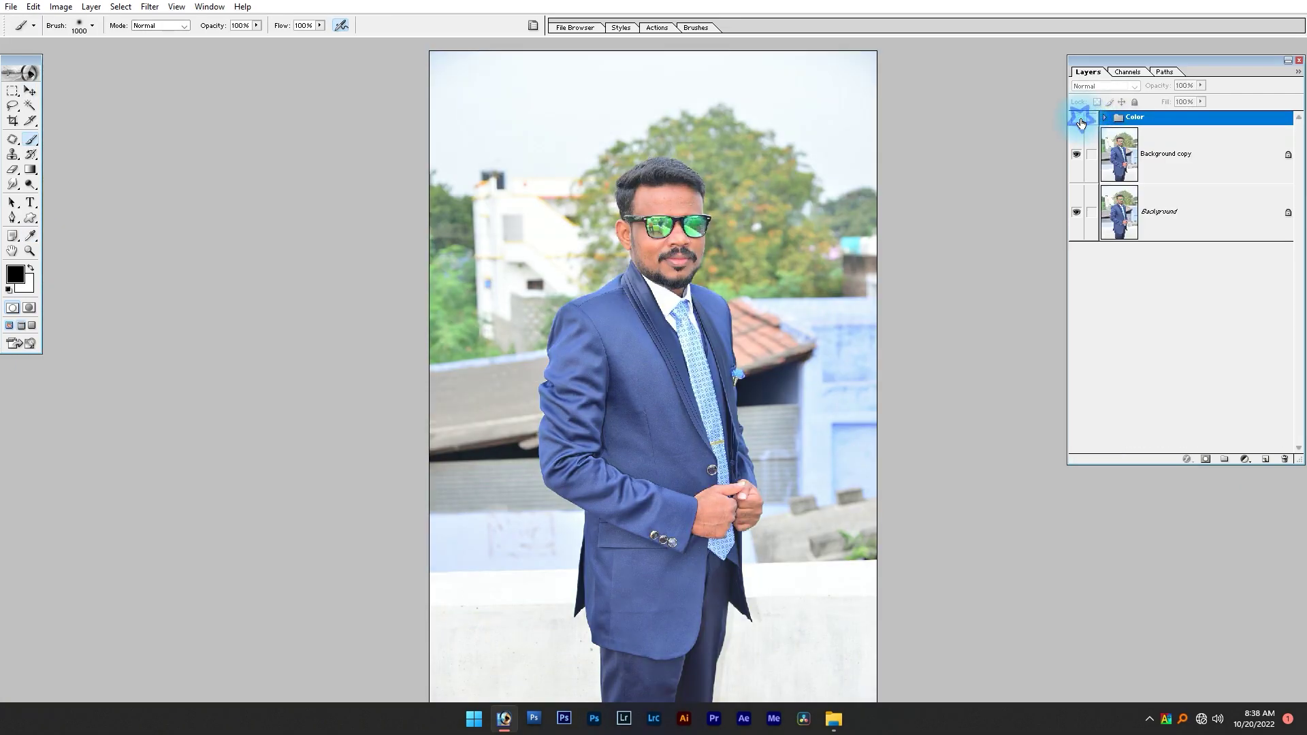
left_click_drag(835, 110, 504, 402)
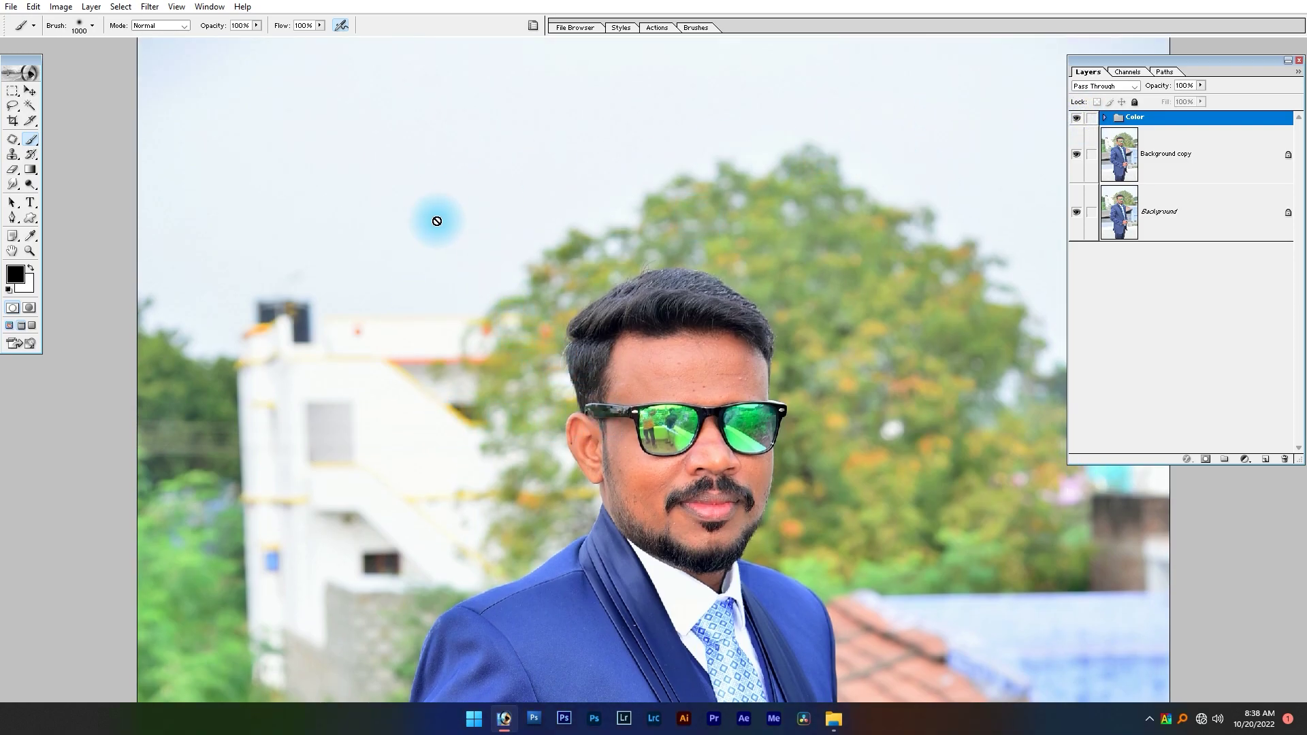
key("ctrl+0")
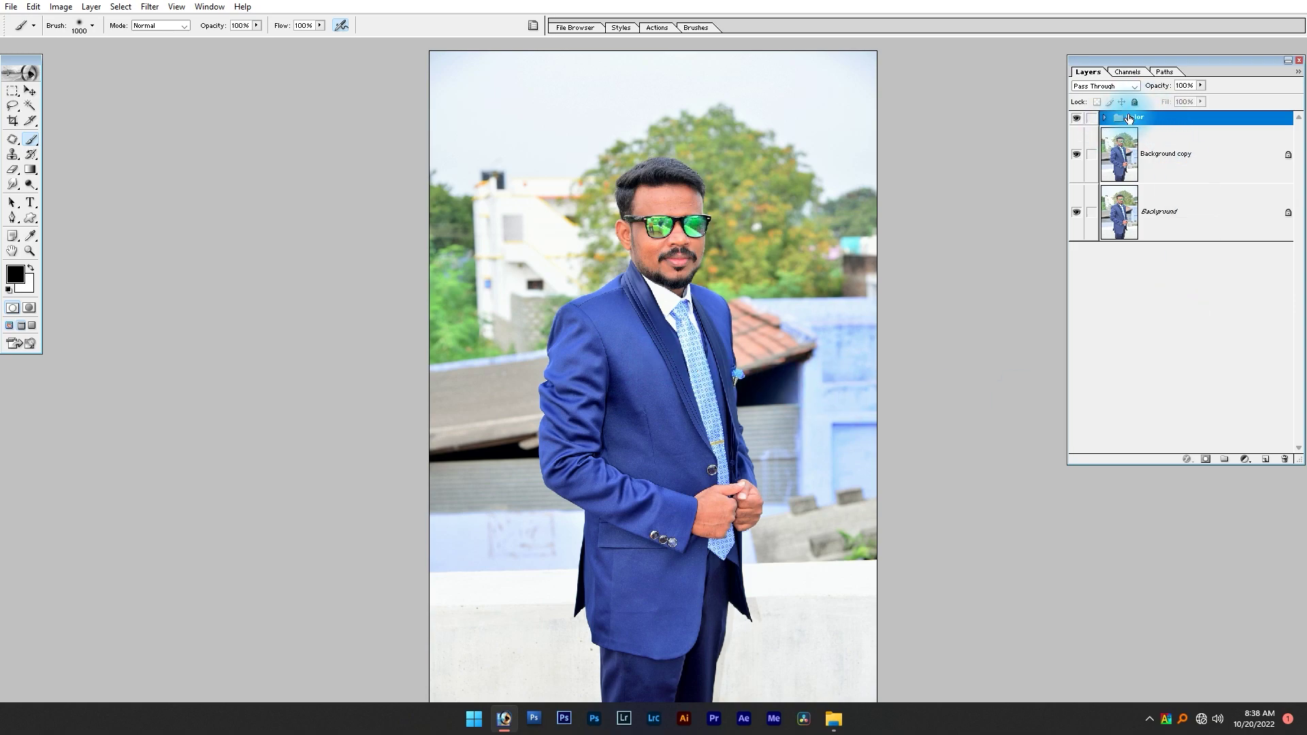
left_click(1206, 461)
left_click(1152, 158)
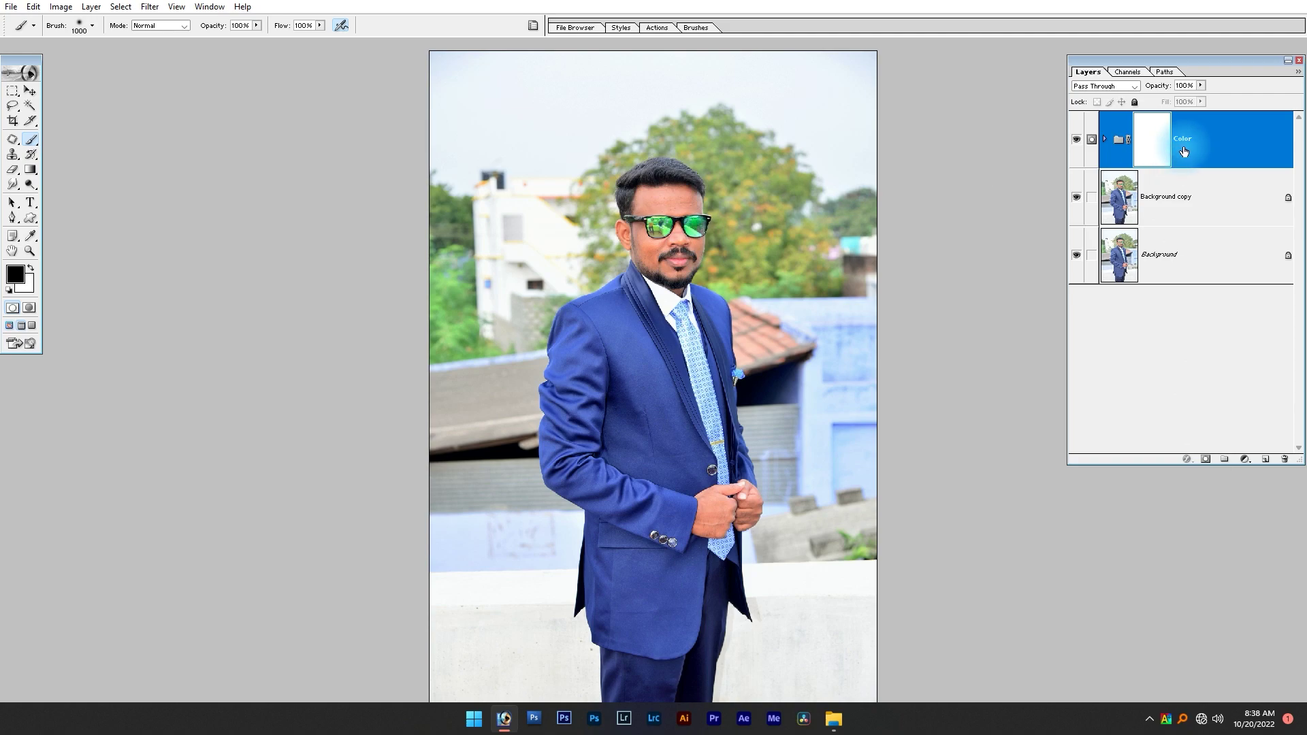
Paint black on the Color group mask over the right, left and top background, leaving the man graded.
left_click(8, 288)
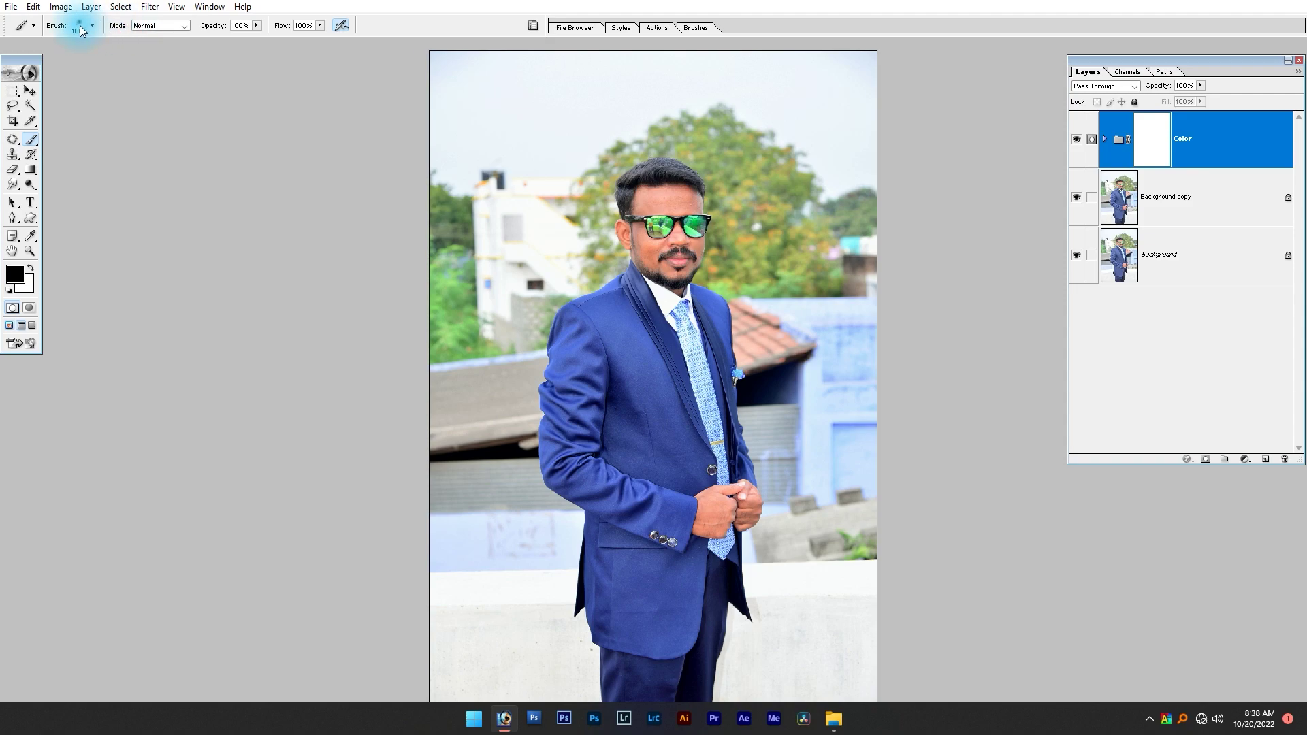
left_click(106, 27)
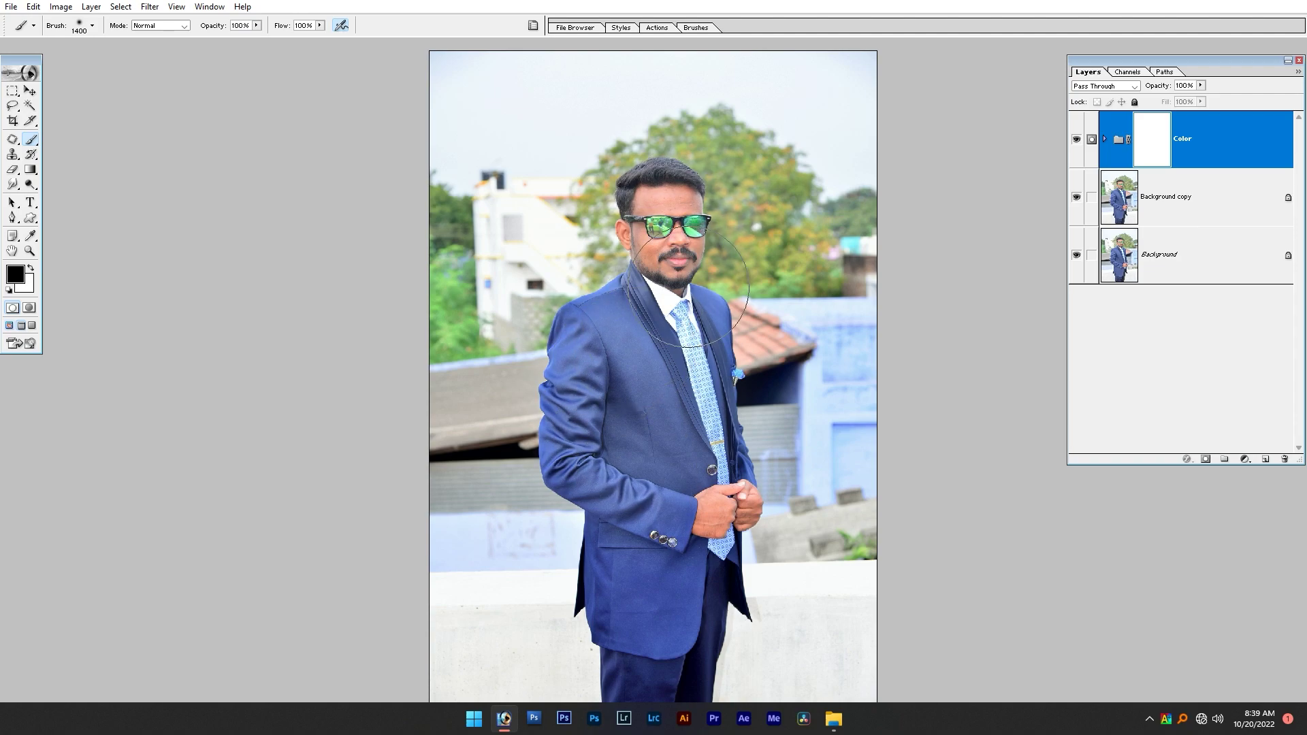
key("ctrl+z")
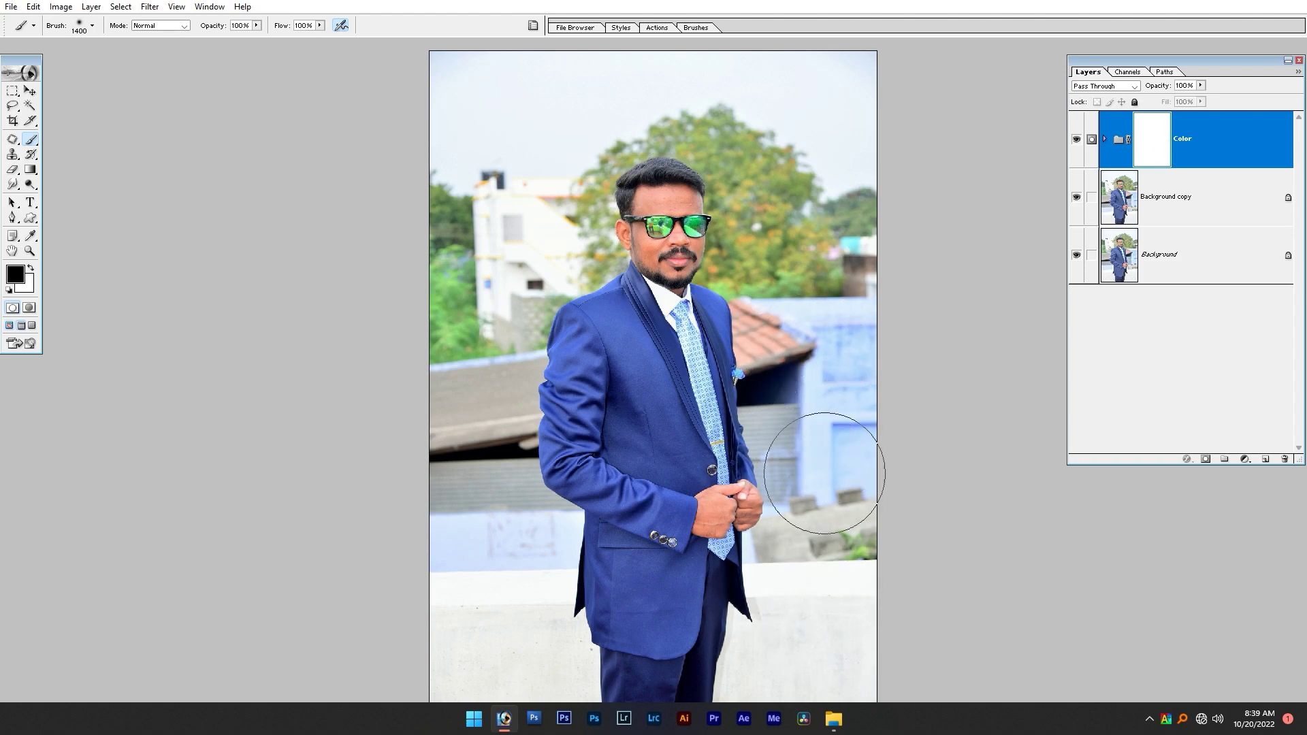
left_click_drag(824, 473, 855, 640)
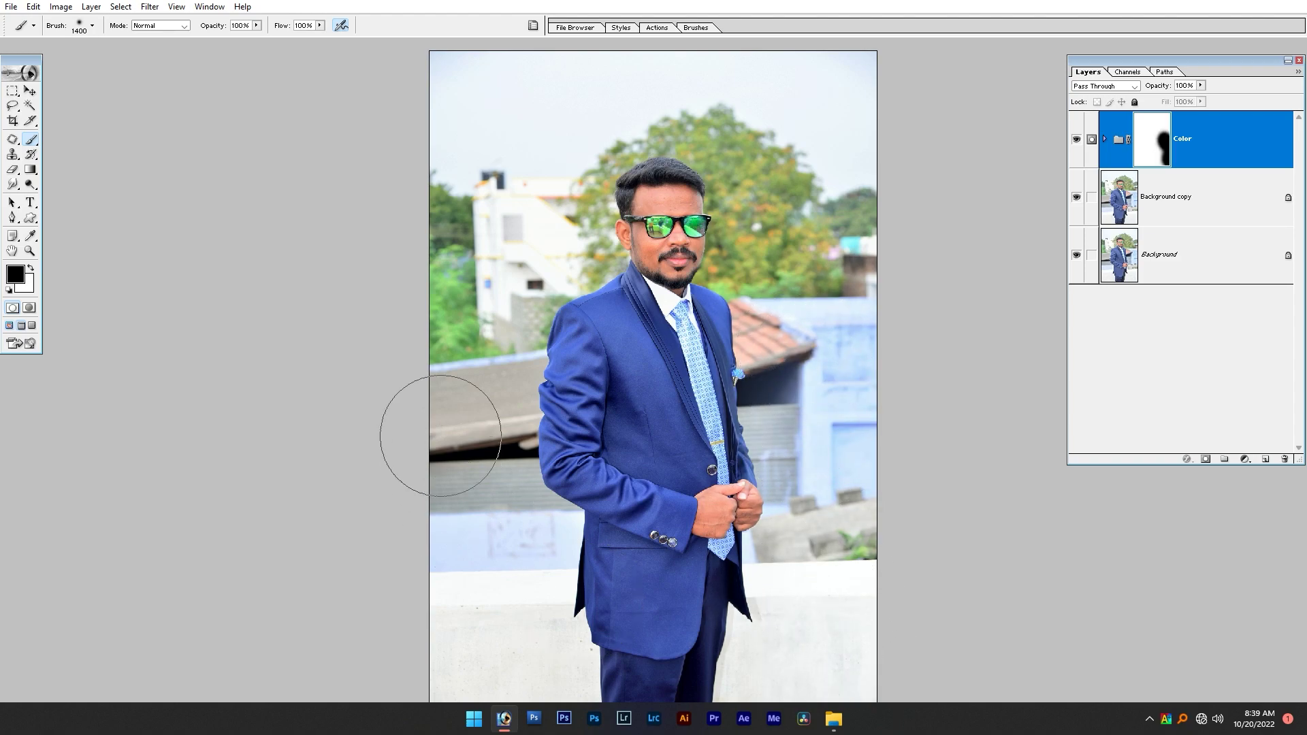
left_click_drag(441, 436, 504, 654)
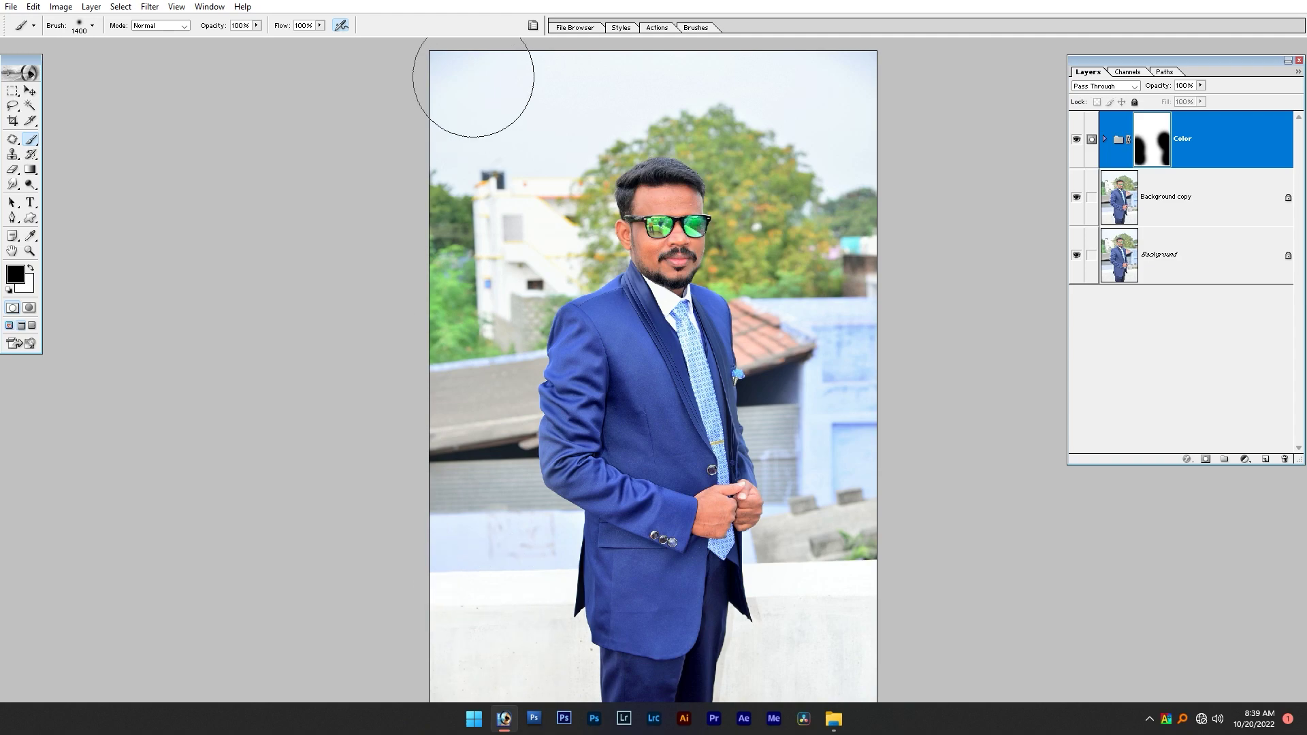
left_click_drag(624, 81, 807, 198)
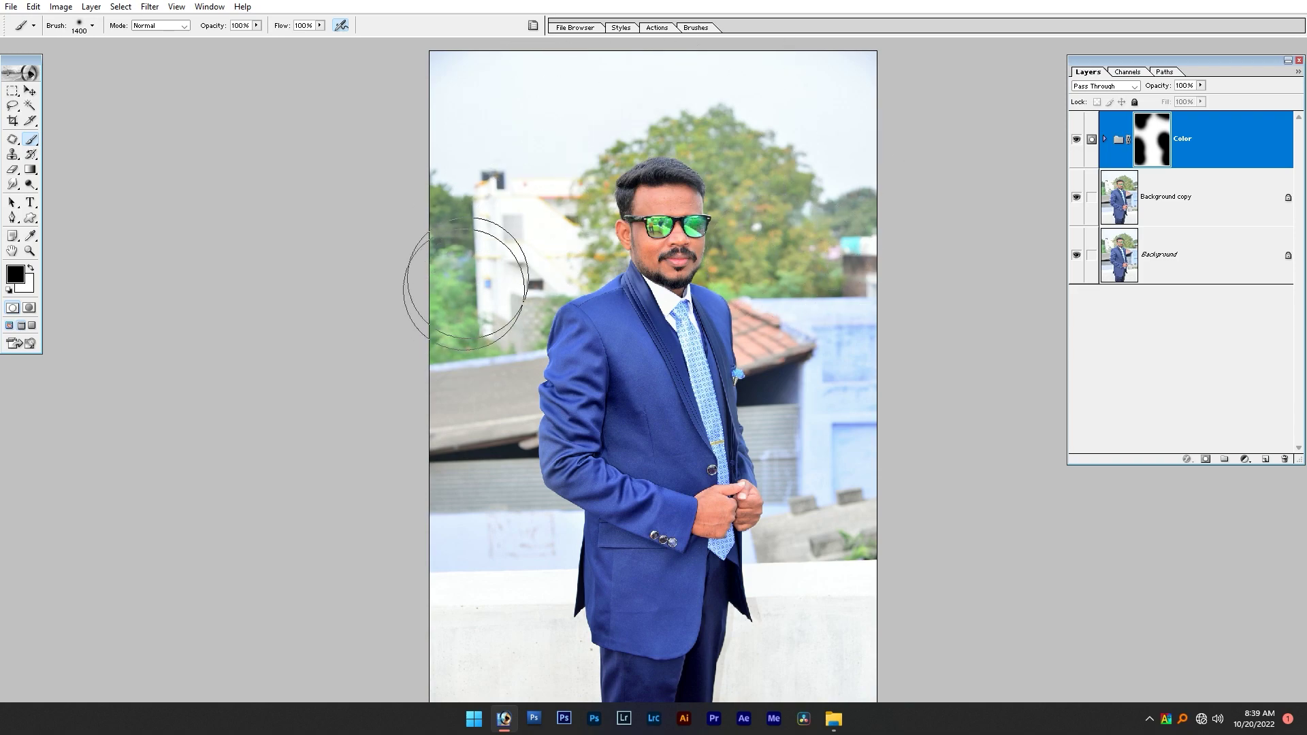
left_click_drag(438, 244, 518, 235)
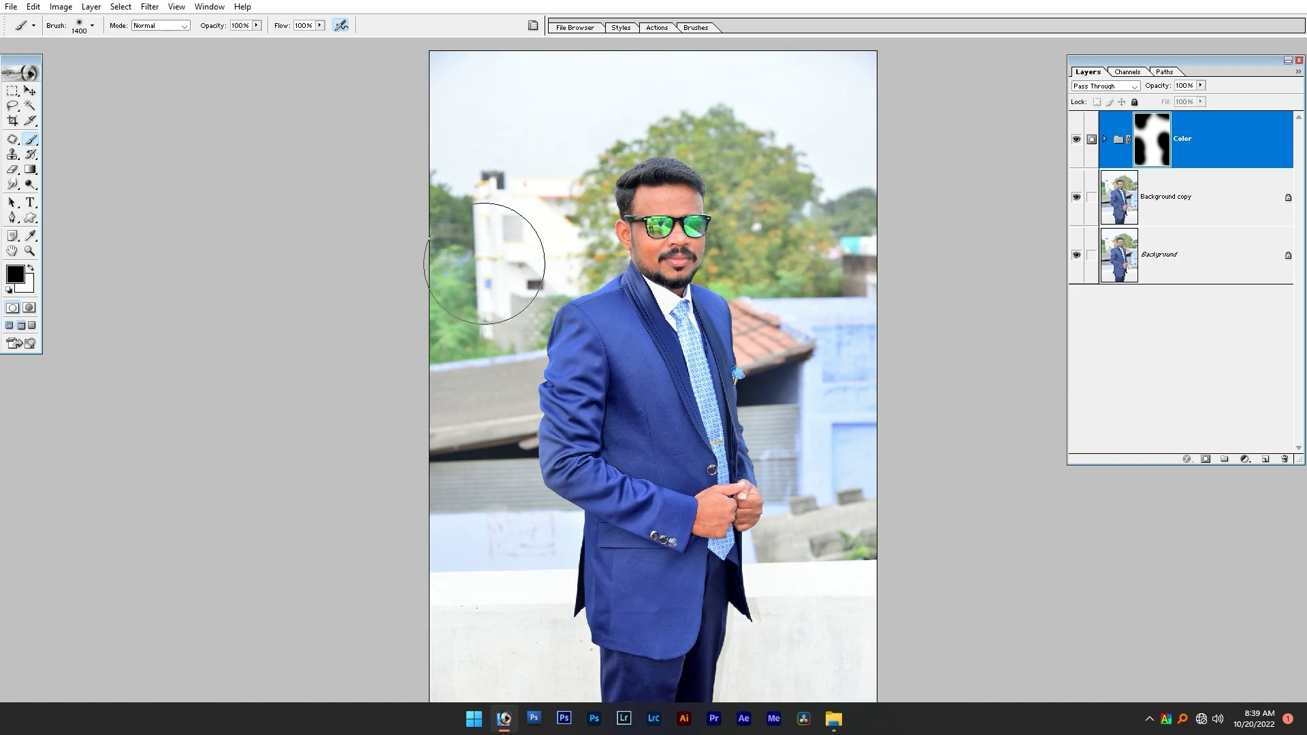
left_click(1076, 139)
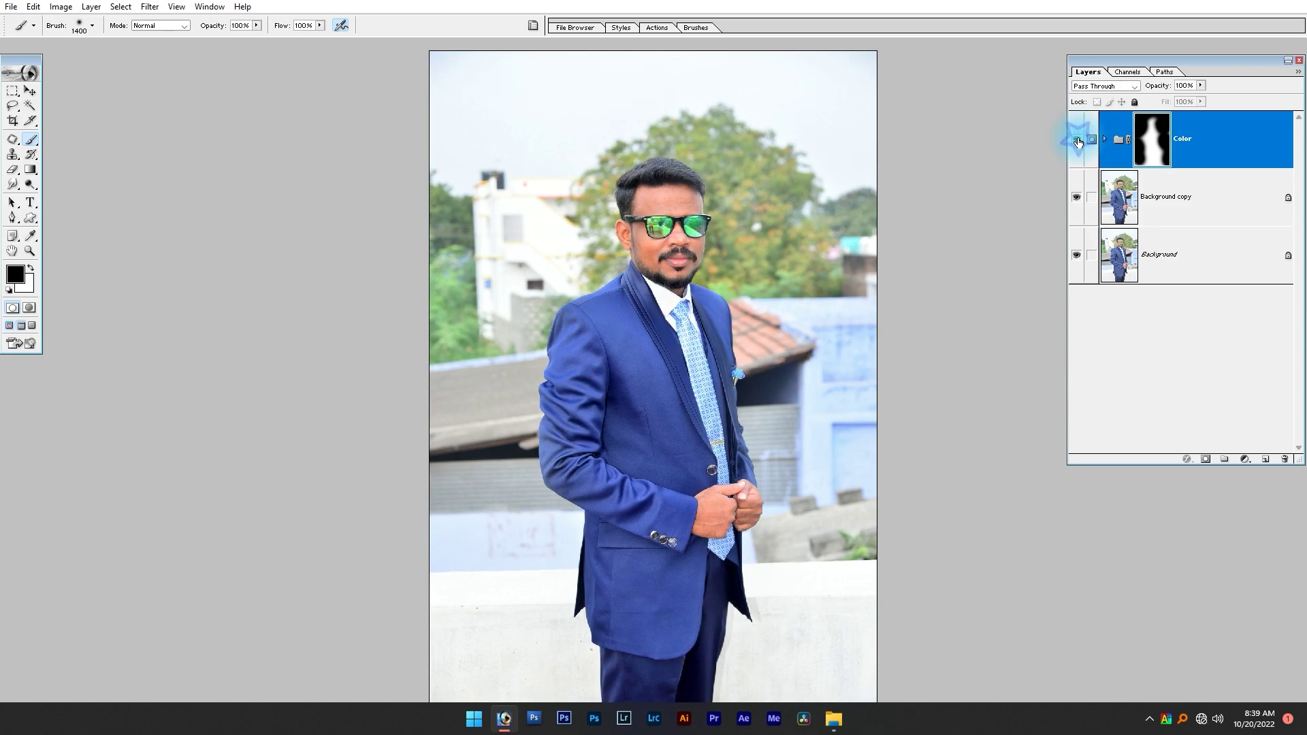
left_click(1076, 139)
left_click(1100, 140)
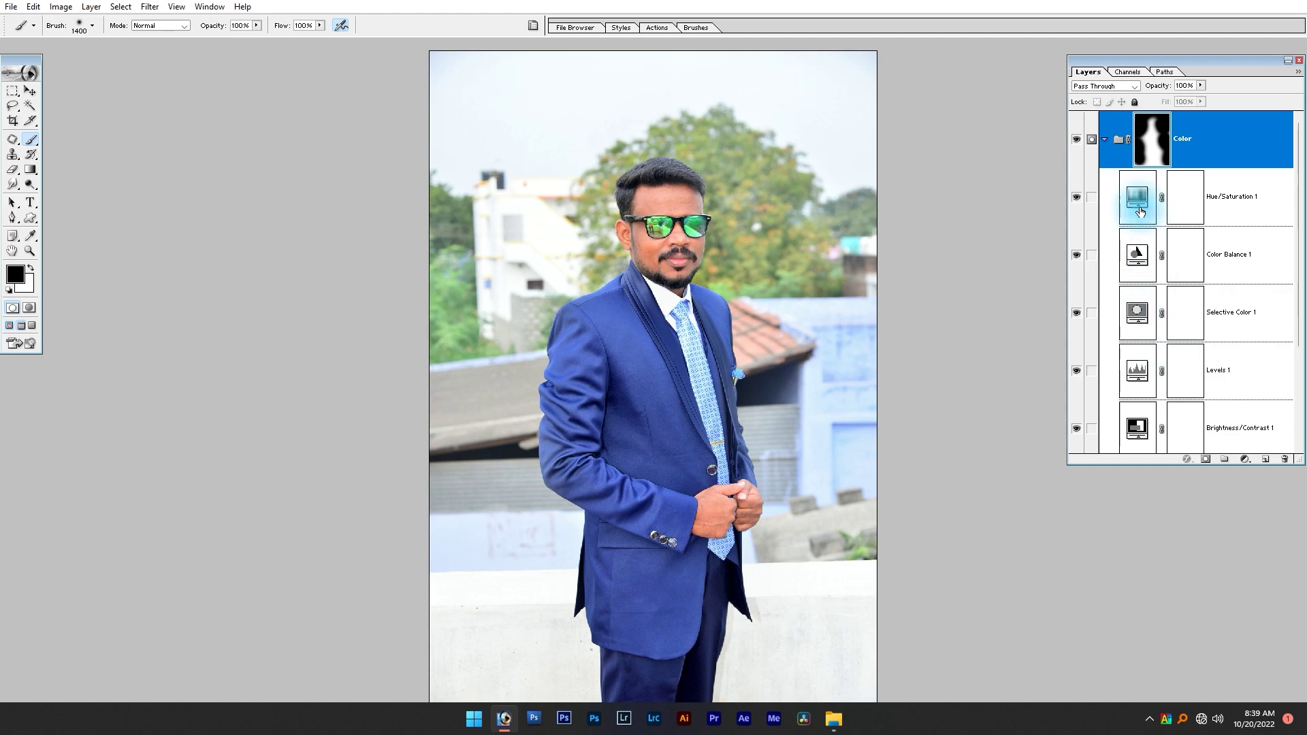
scroll(1144, 241, "down", 2)
double_click(1137, 311)
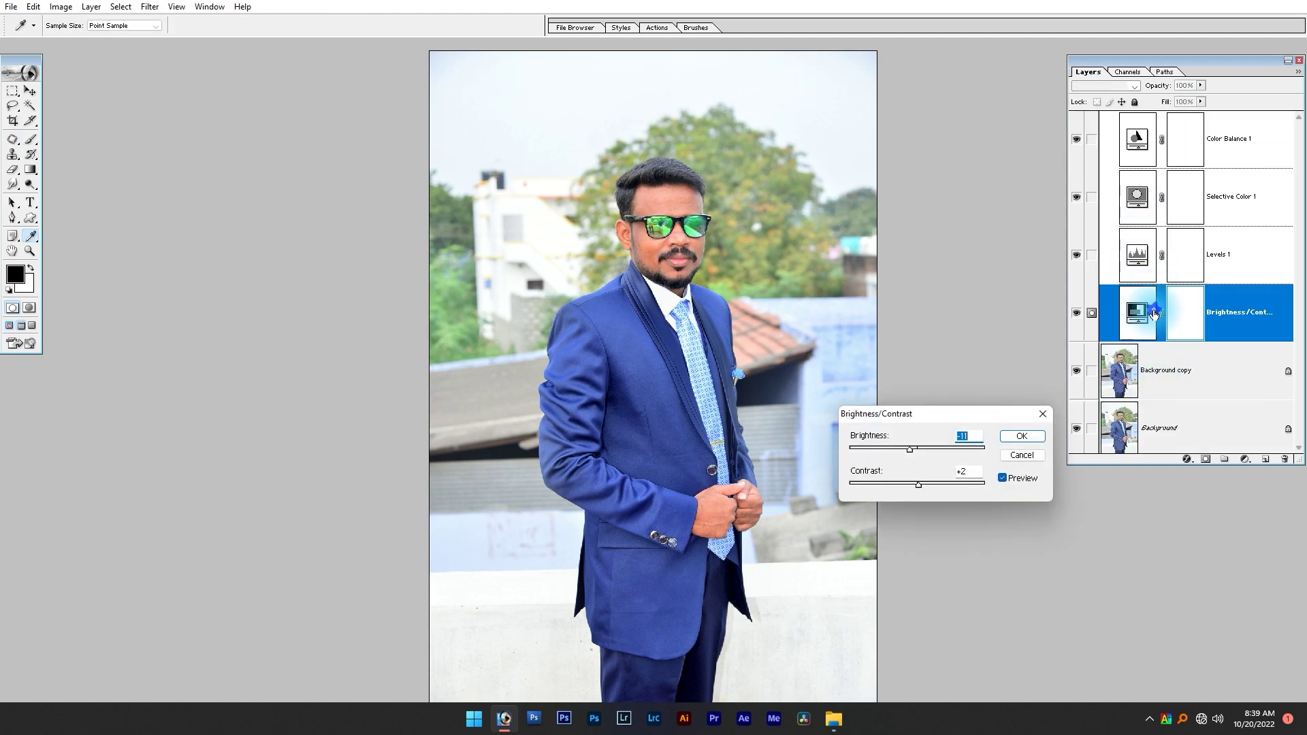
left_click(1022, 437)
key("b")
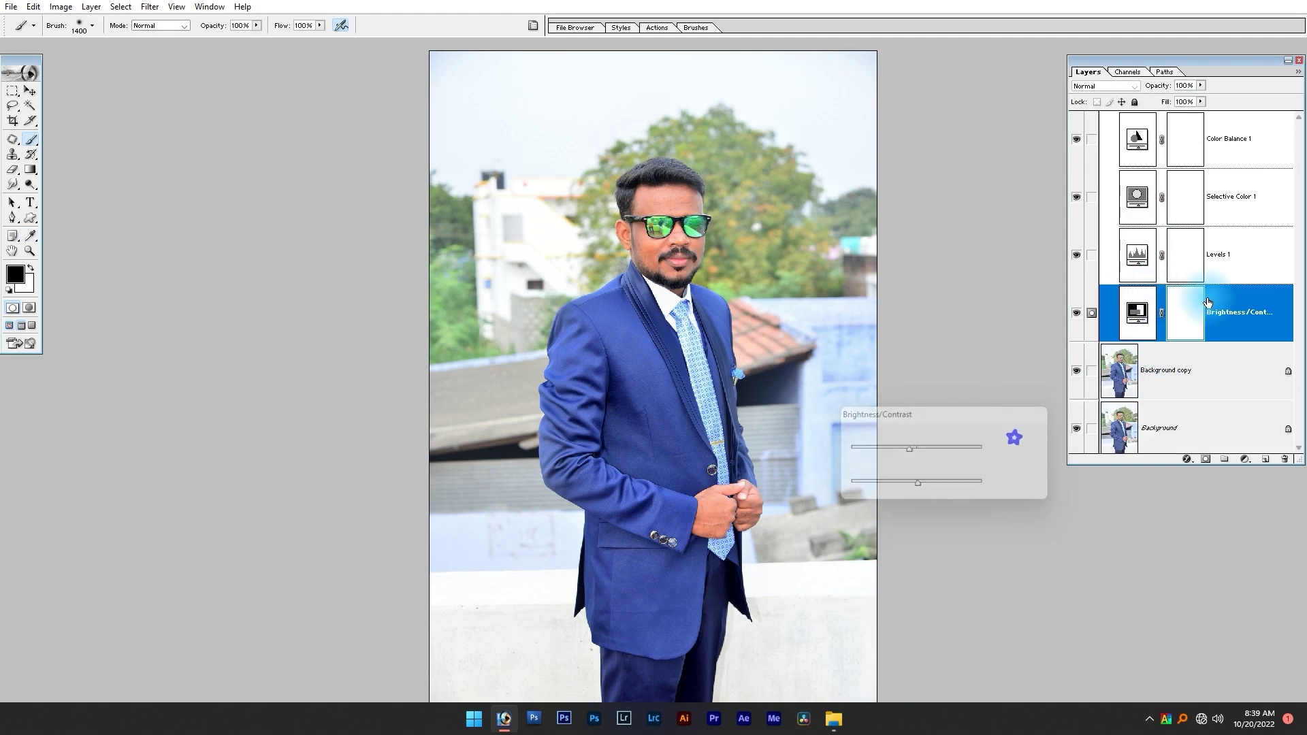
left_click(1104, 141)
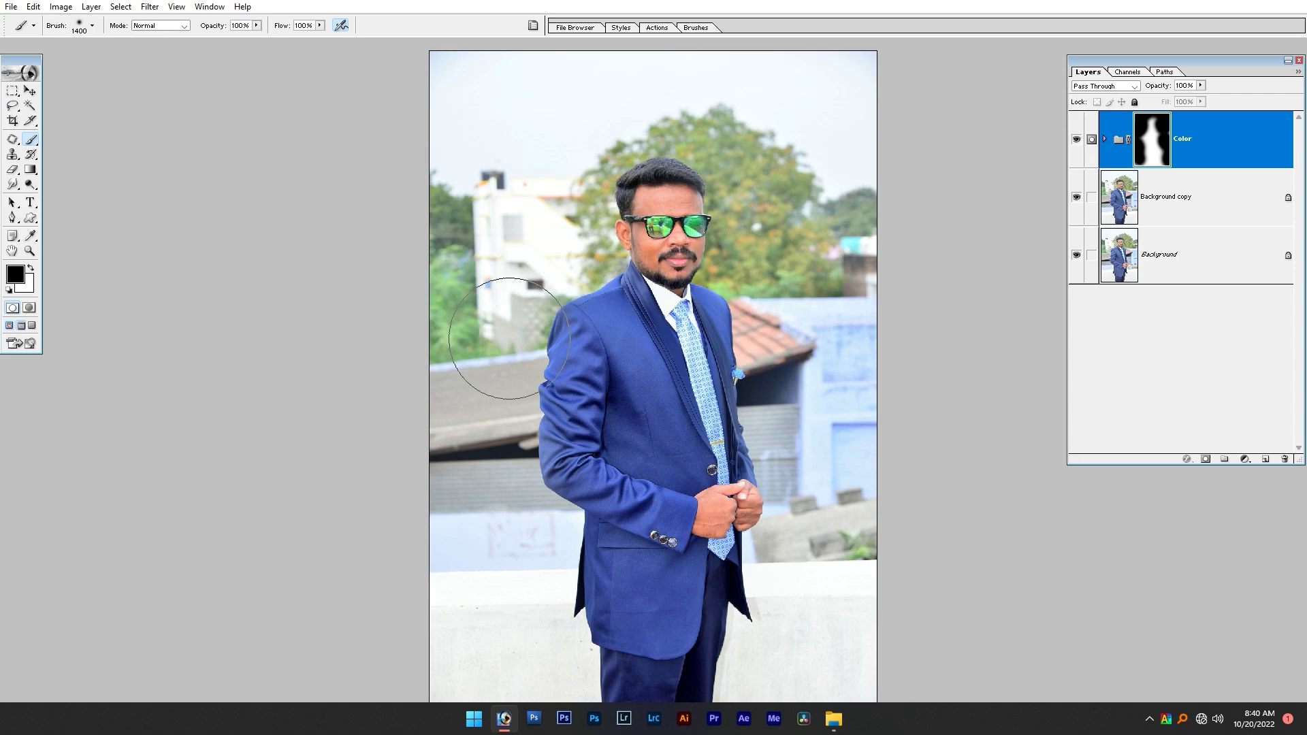
Compare DSC_2013 and DSC_2021 side by side, zoomed in on the face and tie.
key("v")
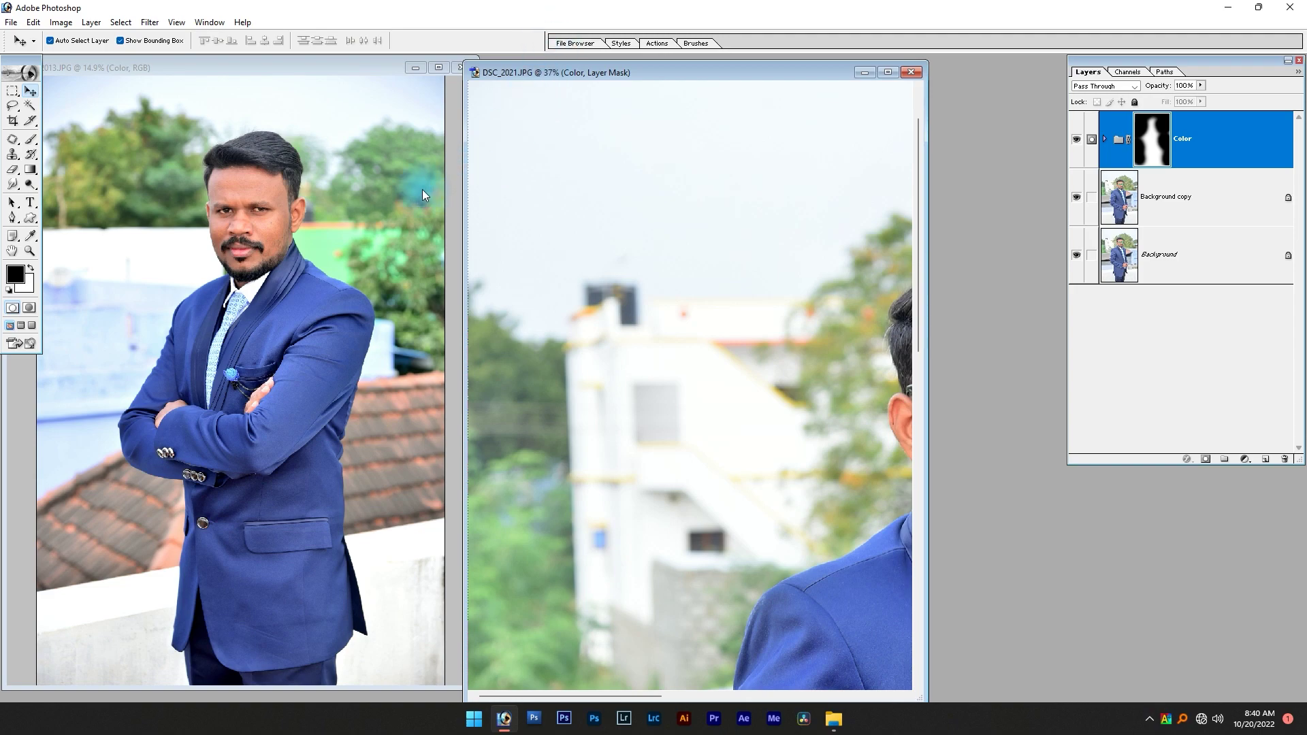
left_click(421, 190)
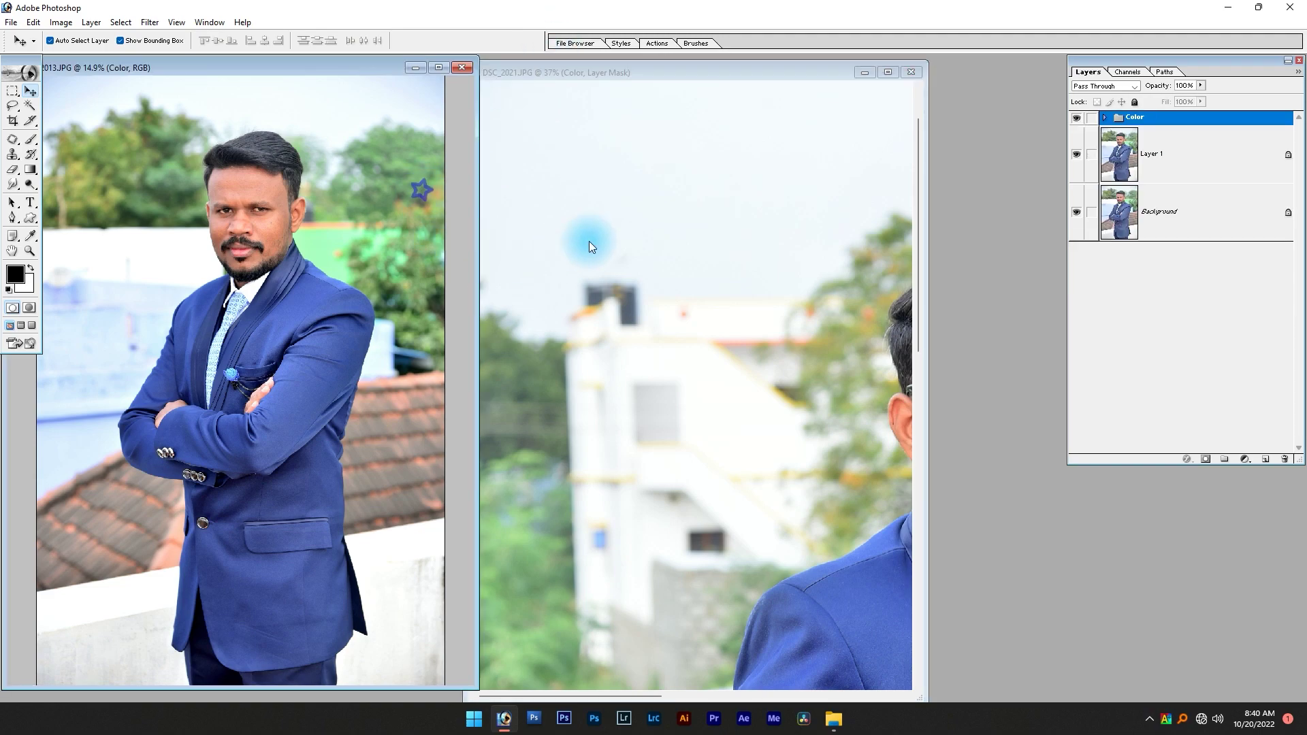
left_click(779, 286)
left_click_drag(779, 280, 659, 244)
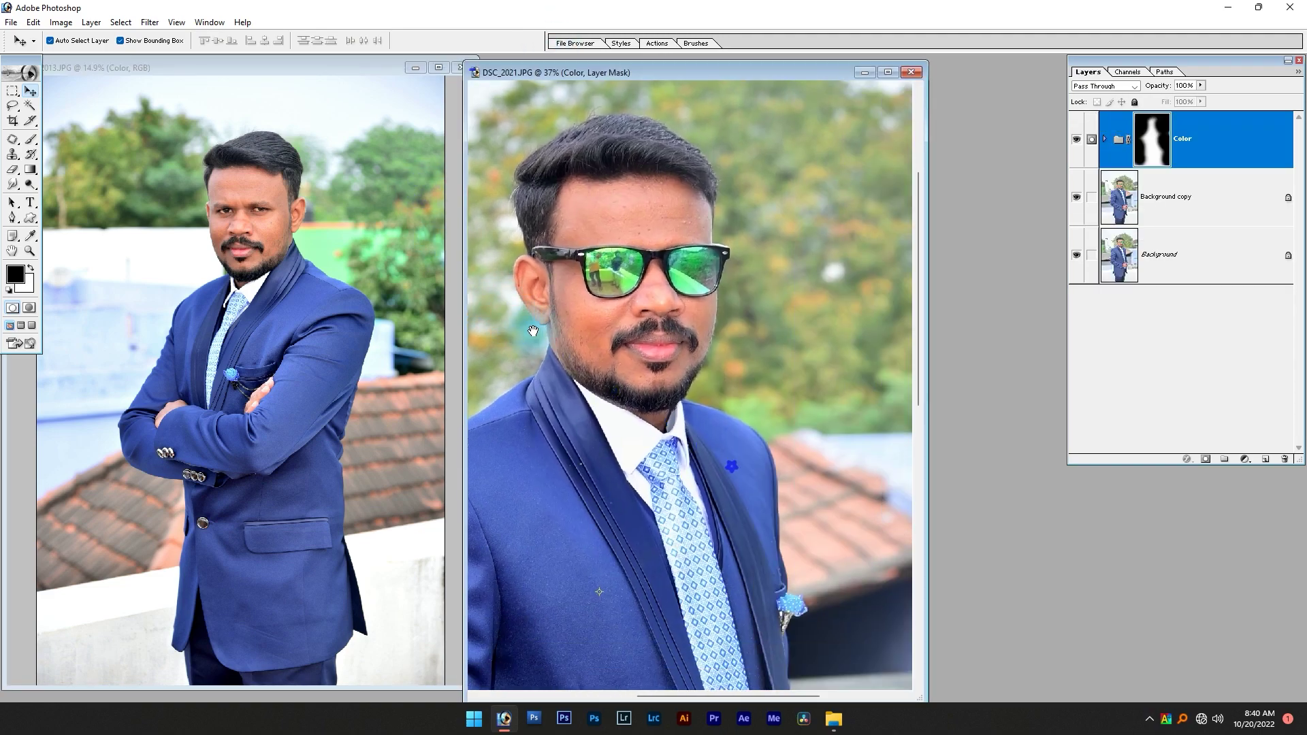
left_click_drag(333, 244, 177, 435)
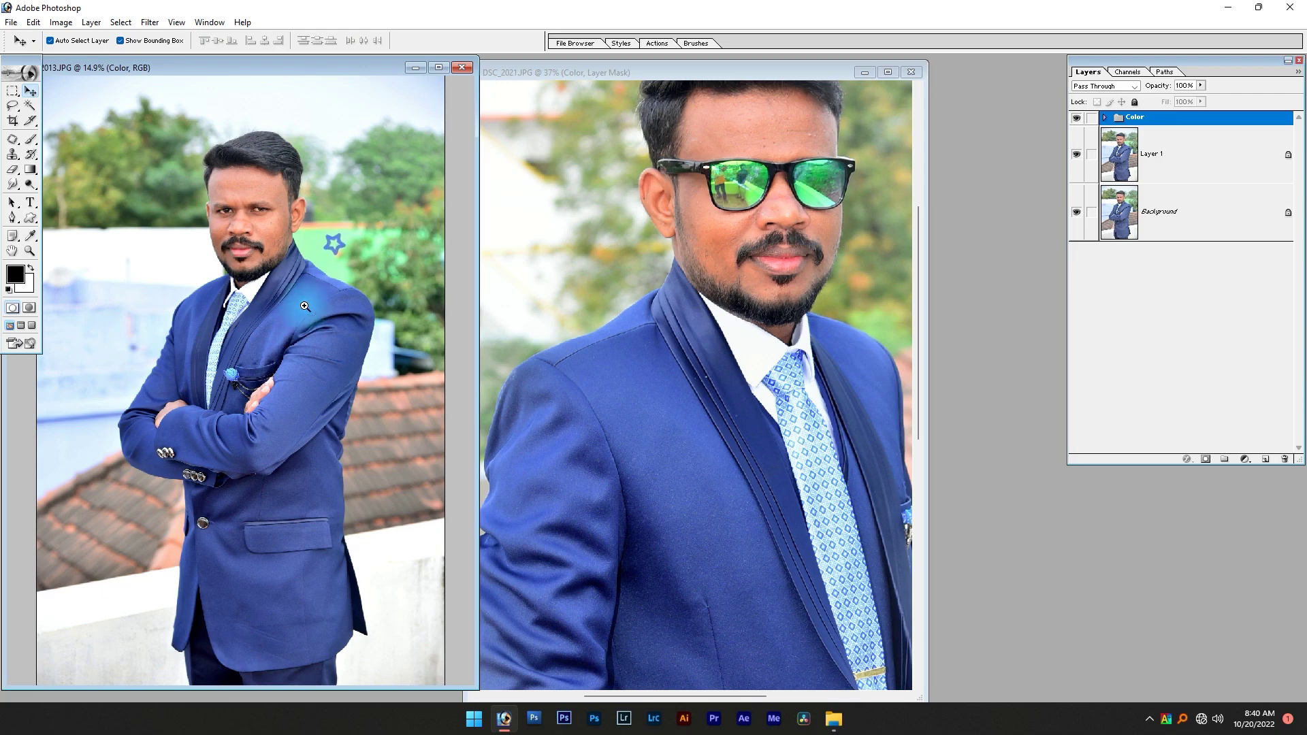
scroll(177, 436, "up", 5)
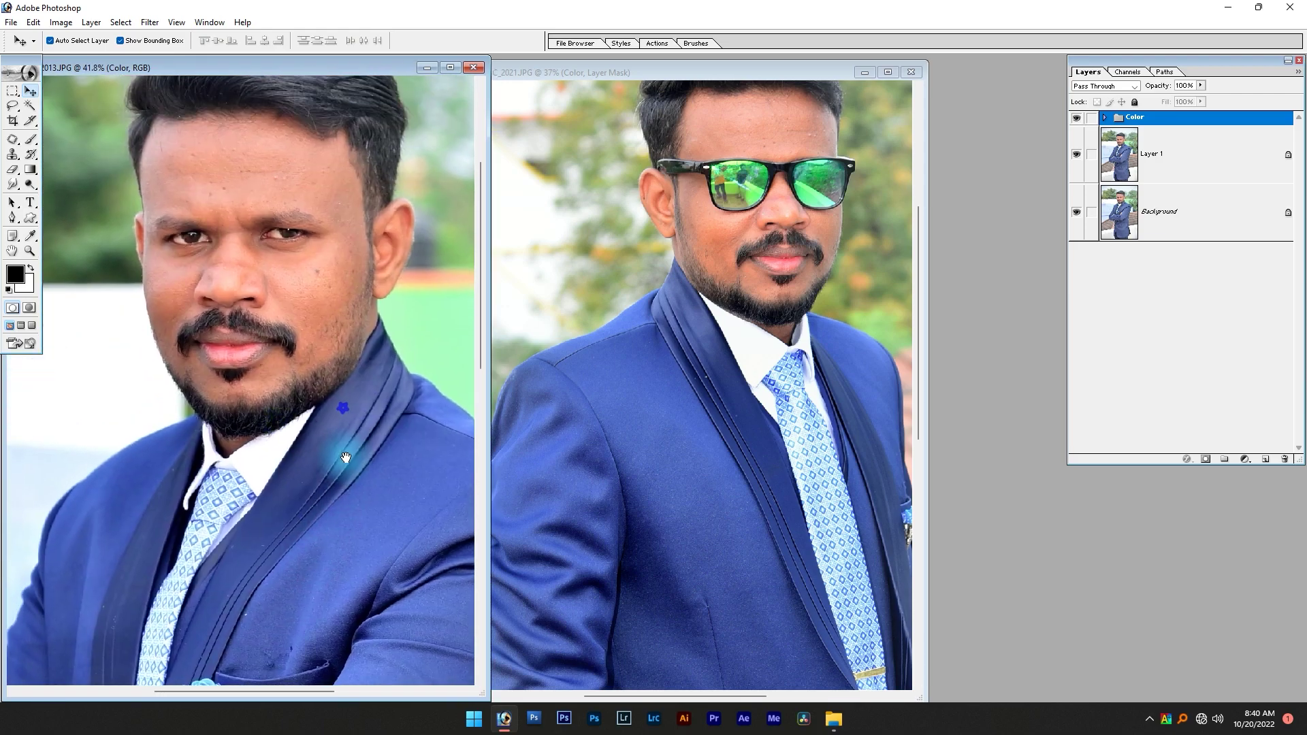
left_click(809, 430)
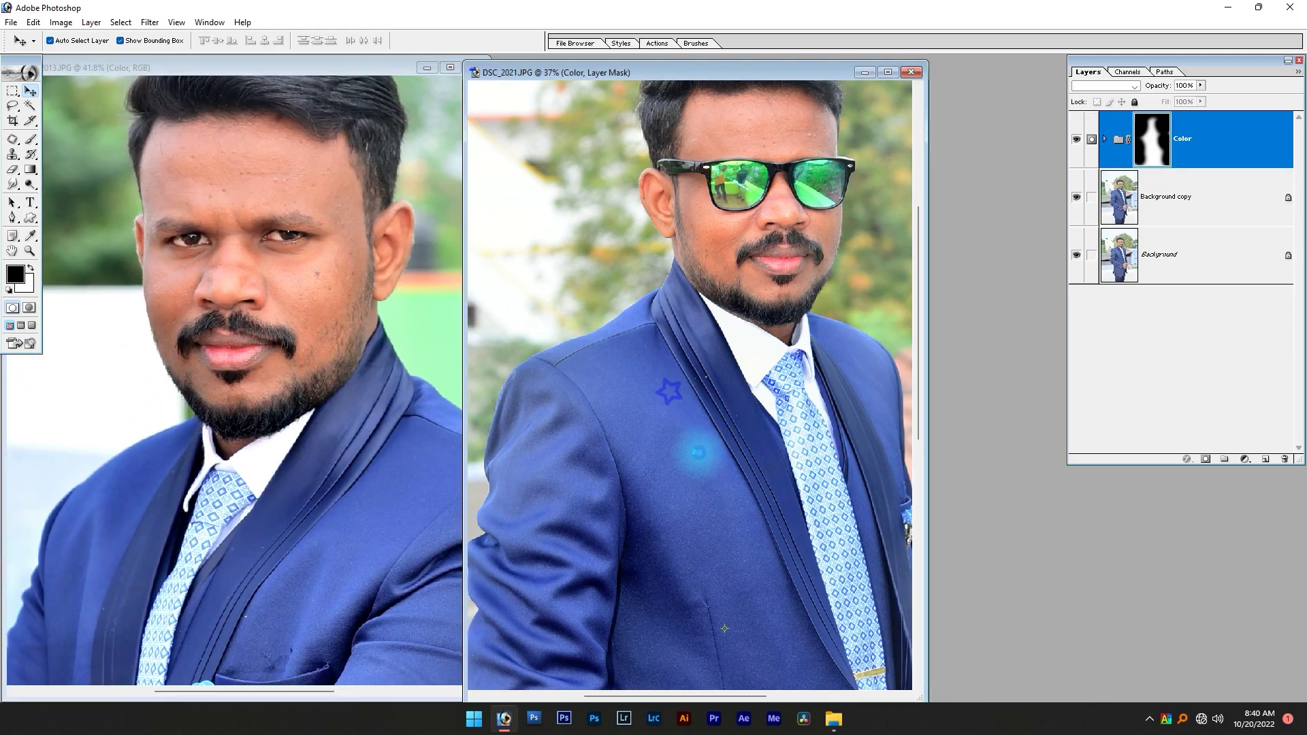
scroll(715, 306, "up", 3)
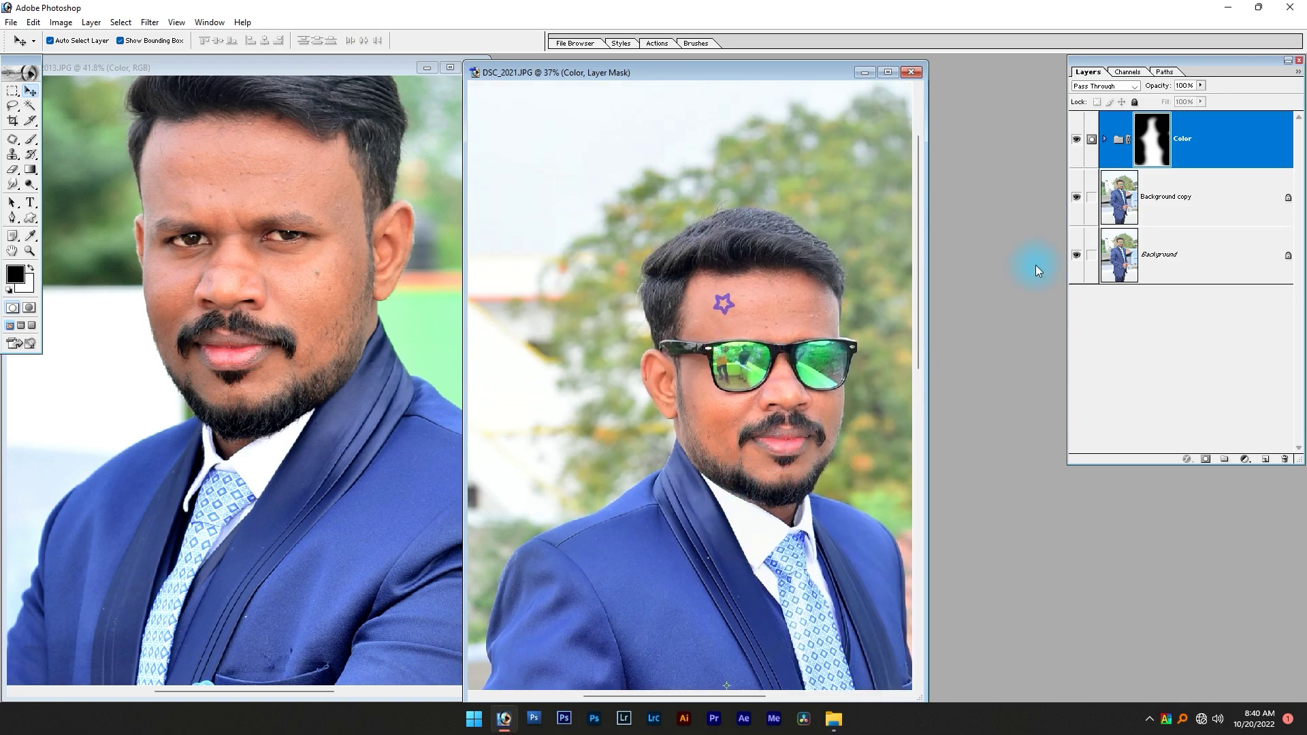
Select DSC_2022 in the Editing folder as the next photo.
left_click(1154, 196)
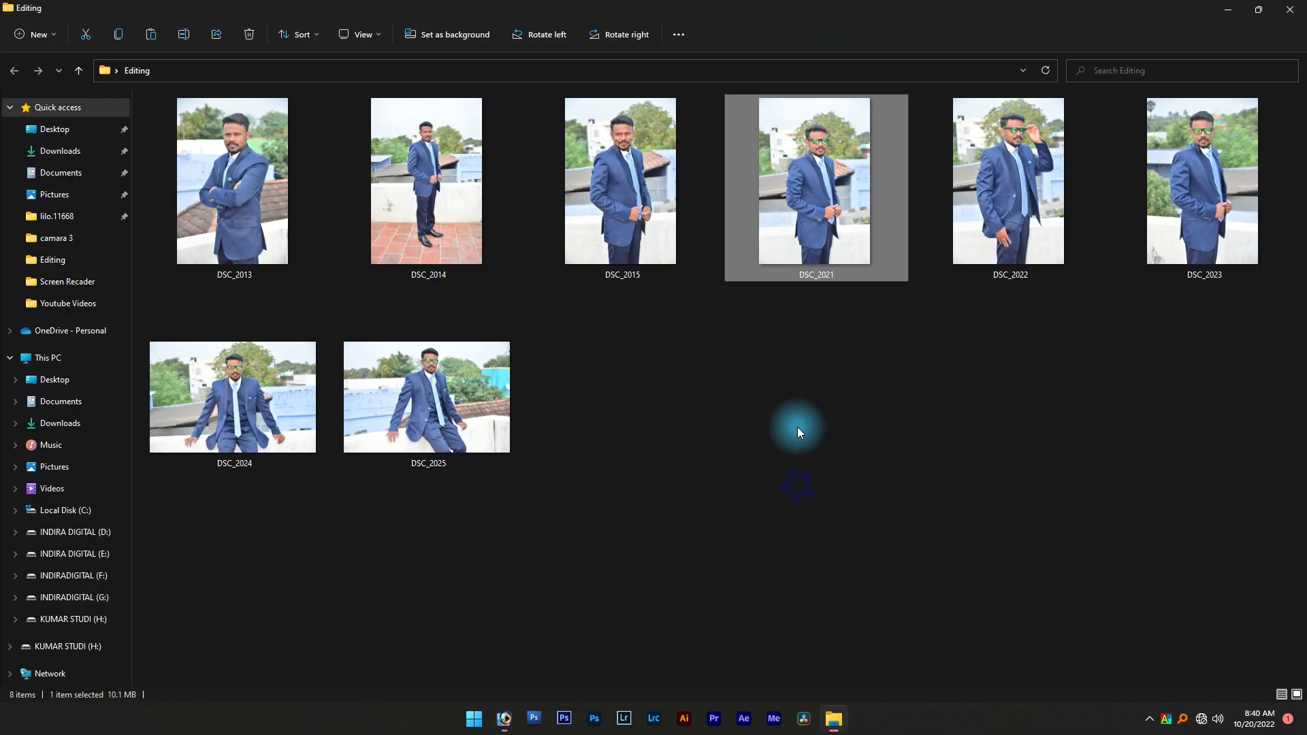
left_click(701, 502)
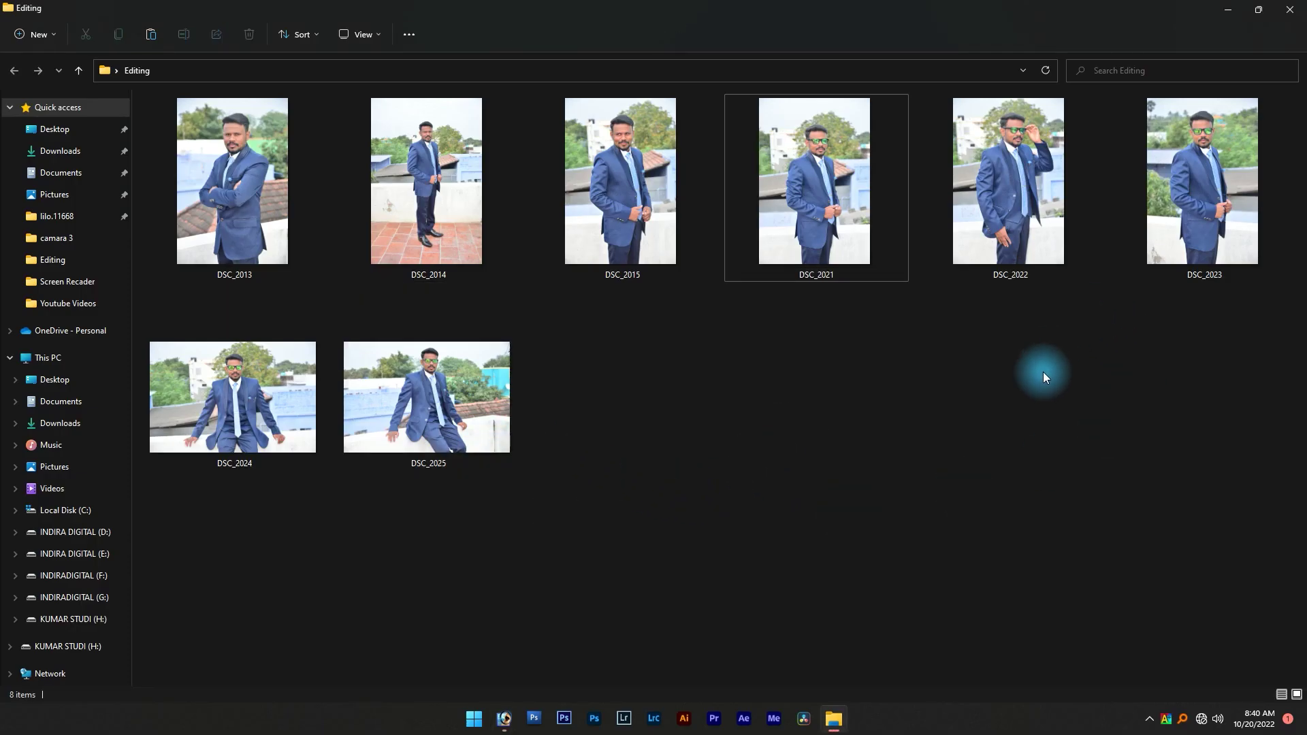
left_click(1049, 136)
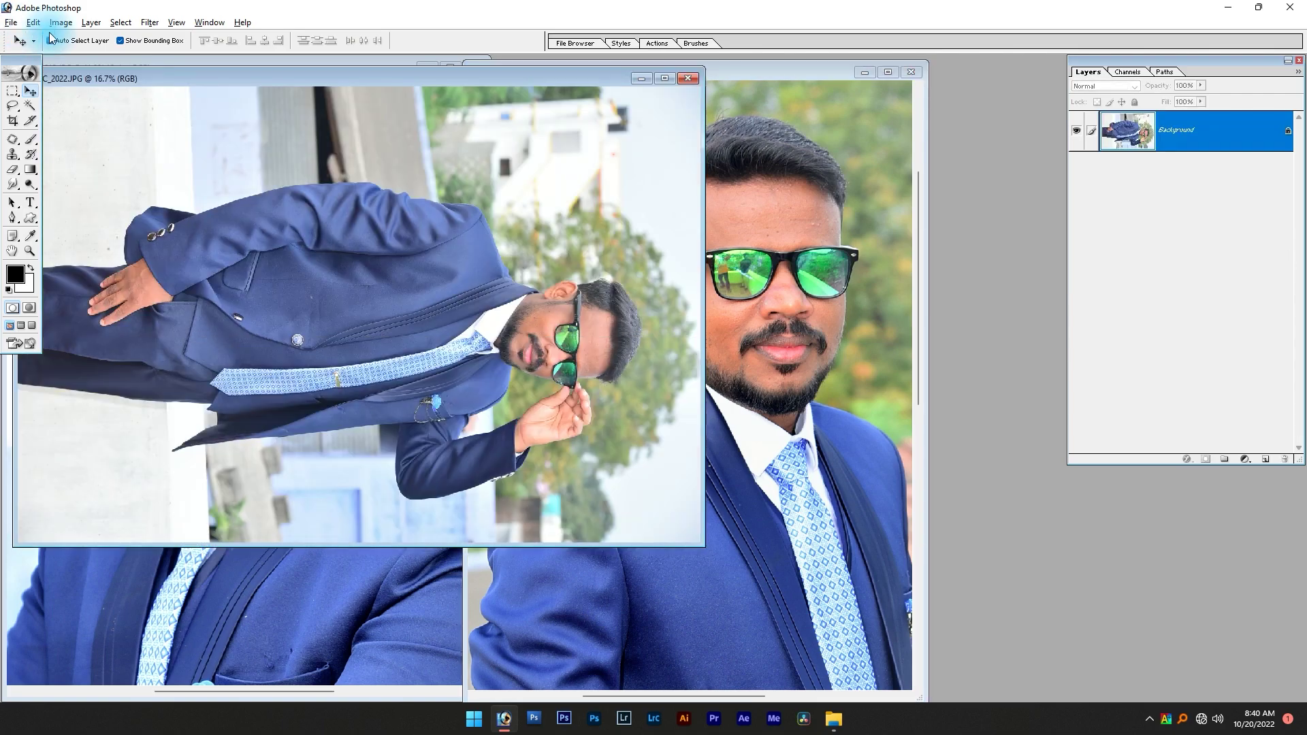
Rotate DSC_2022 upright, move its window aside, and copy the Color group onto it.
left_click(61, 23)
left_click(197, 193)
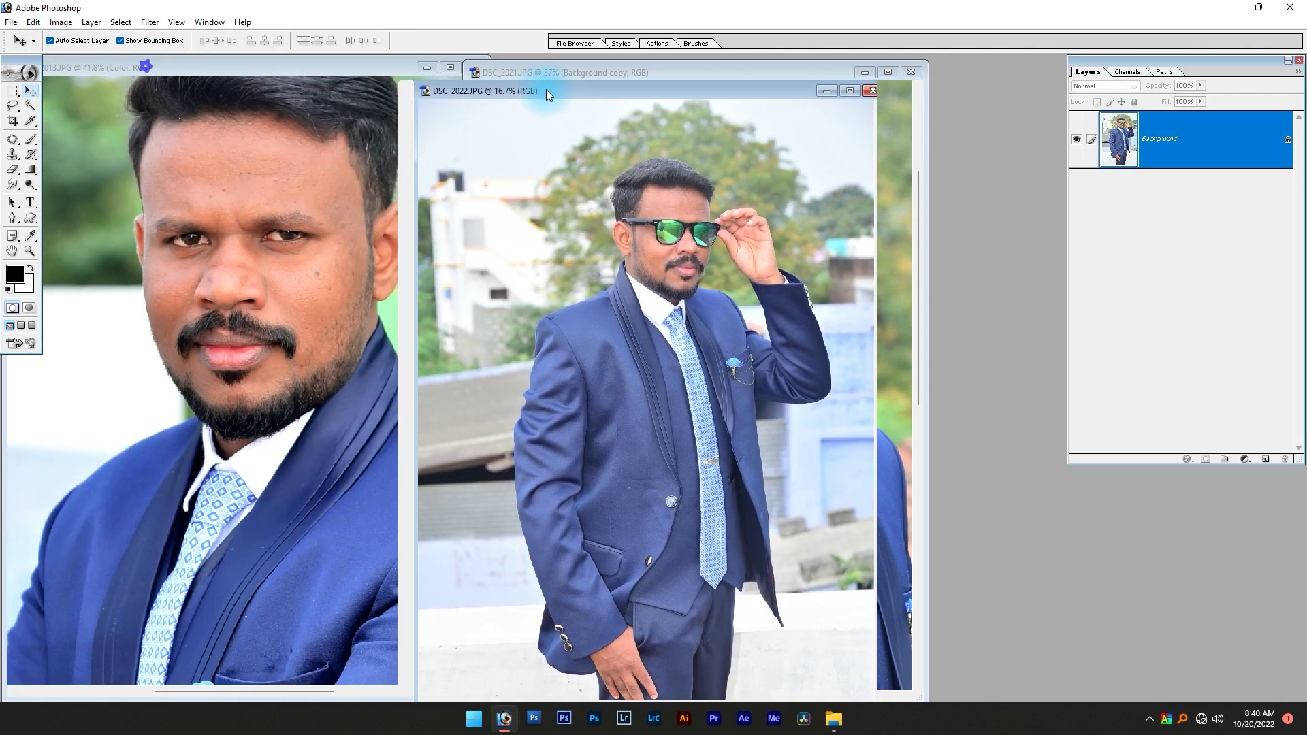
left_click_drag(149, 80, 608, 95)
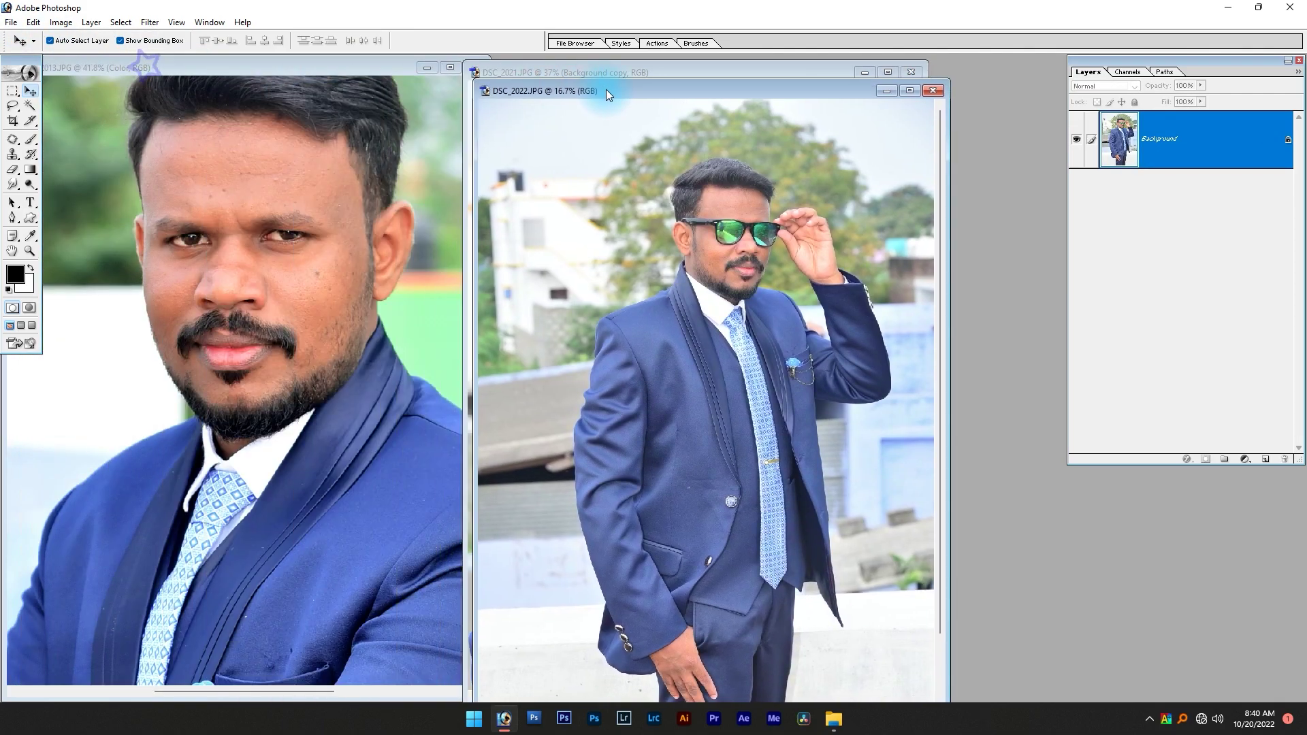
left_click(237, 325)
left_click_drag(1134, 117, 684, 293)
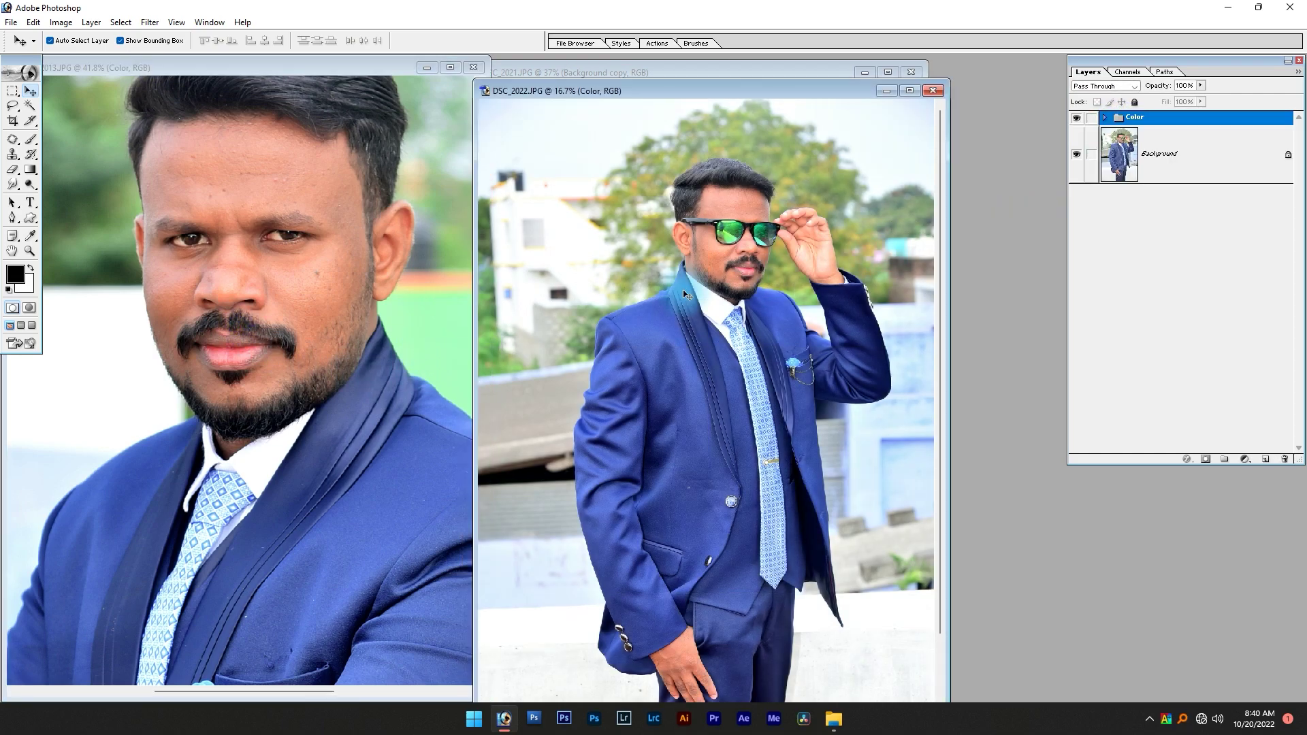
Zoom DSC_2022 in on the face, then select and expand its Color group.
scroll(749, 306, "up", 4)
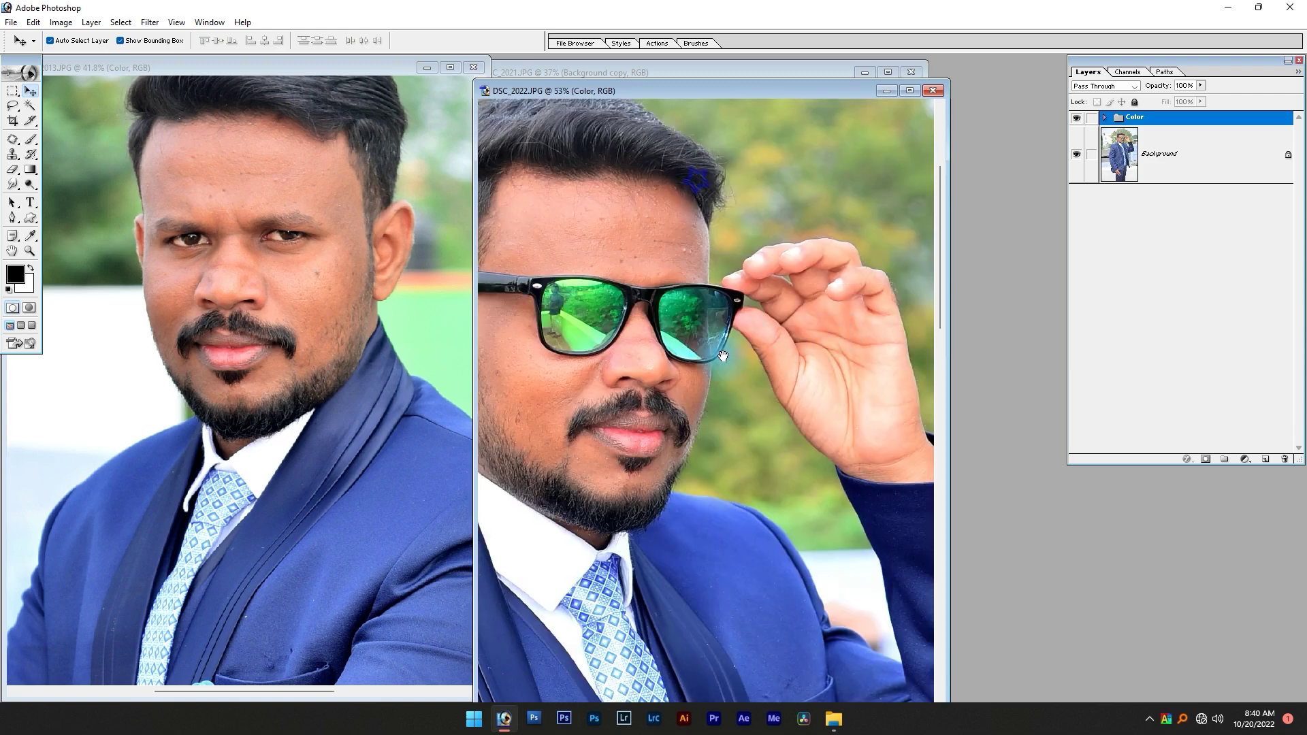
left_click_drag(756, 354, 708, 363)
left_click(1124, 117)
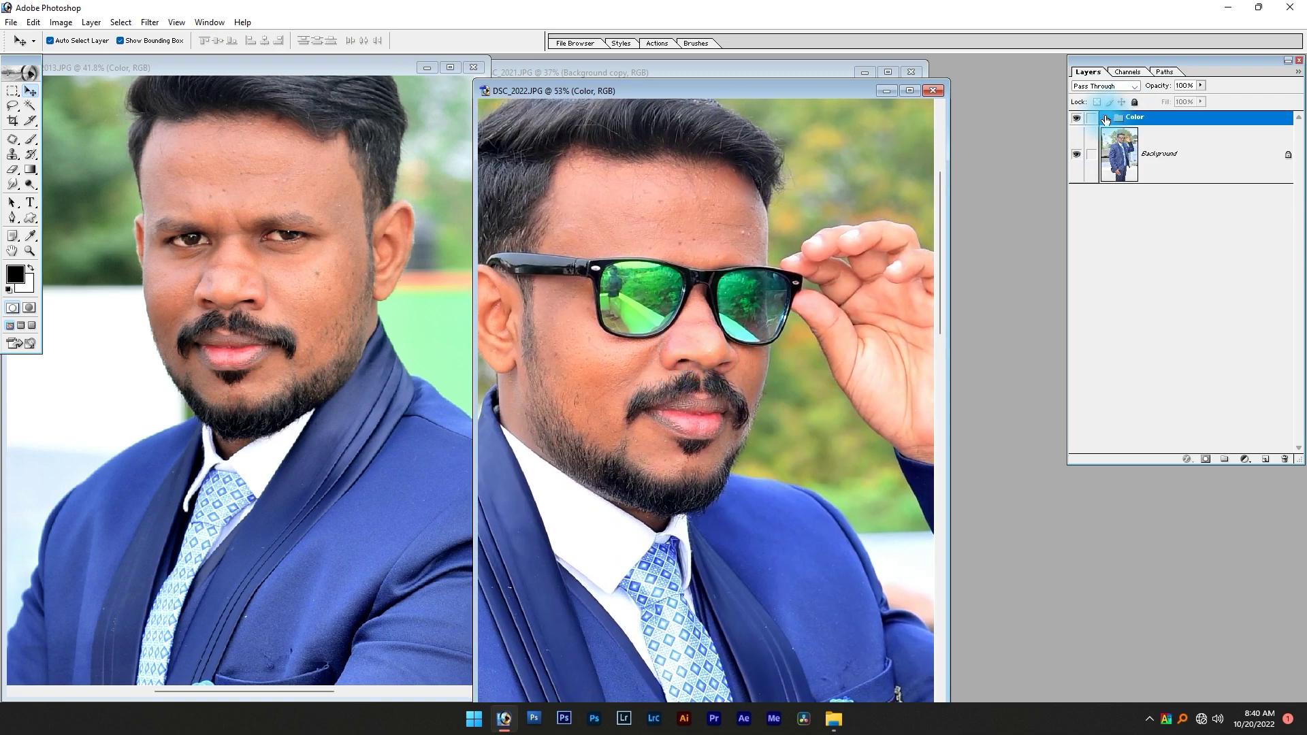
left_click(1106, 120)
Set Brightness/Contrast 1 to brightness -9 and contrast +6, then fit the photo in view.
double_click(1130, 386)
key("Down")
key("Down")
key("Down")
key("Tab")
key("Down")
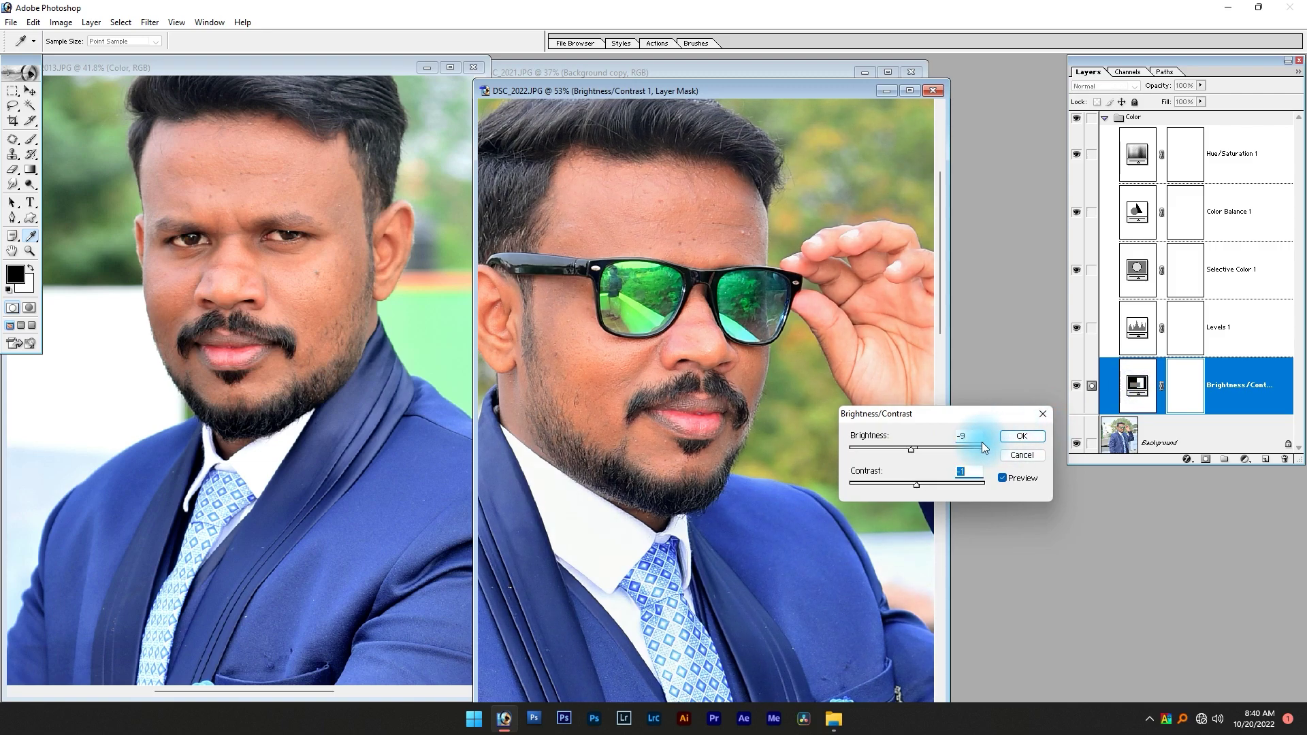
key("Return")
key("v")
key("ctrl+0")
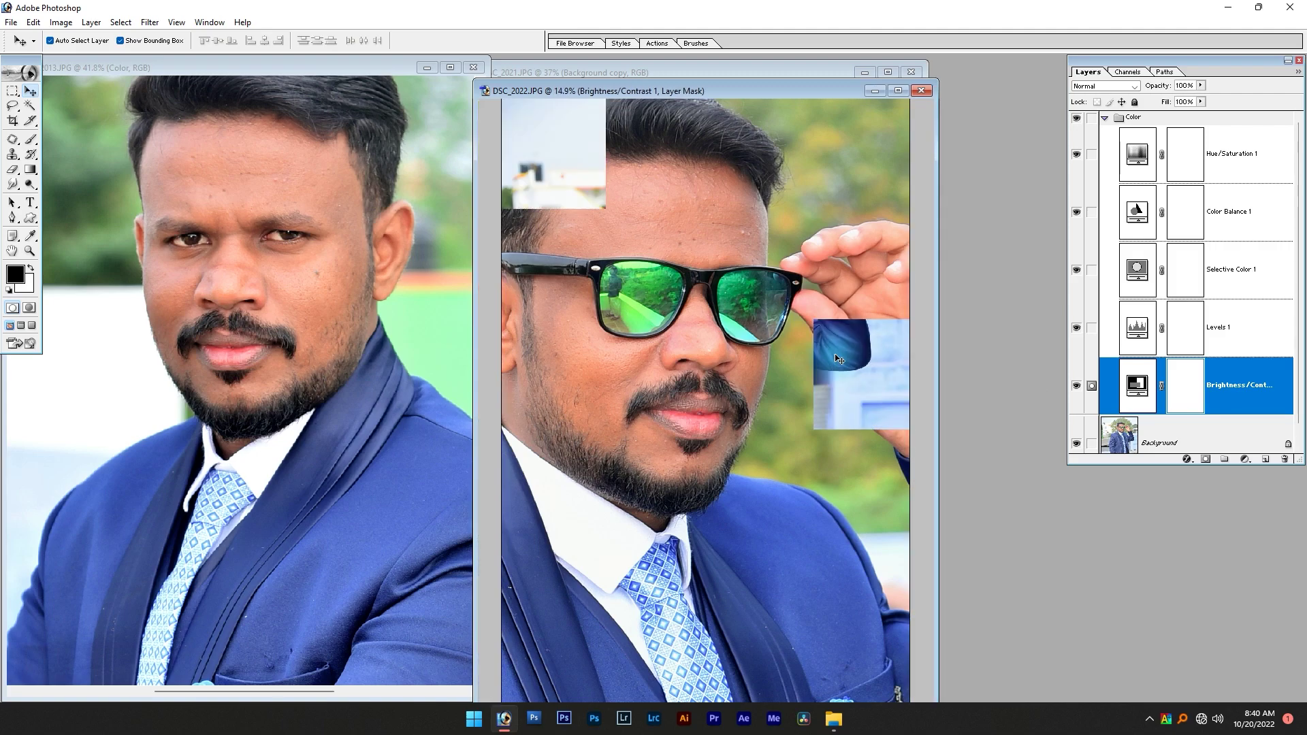
Copy DSC_2021's masked Color group onto DSC_2022, collapsing DSC_2022's existing Color group.
mouse_move(726, 87)
left_mouse_down()
mouse_move(1098, 109)
mouse_move(344, 151)
left_mouse_up()
left_click(705, 174)
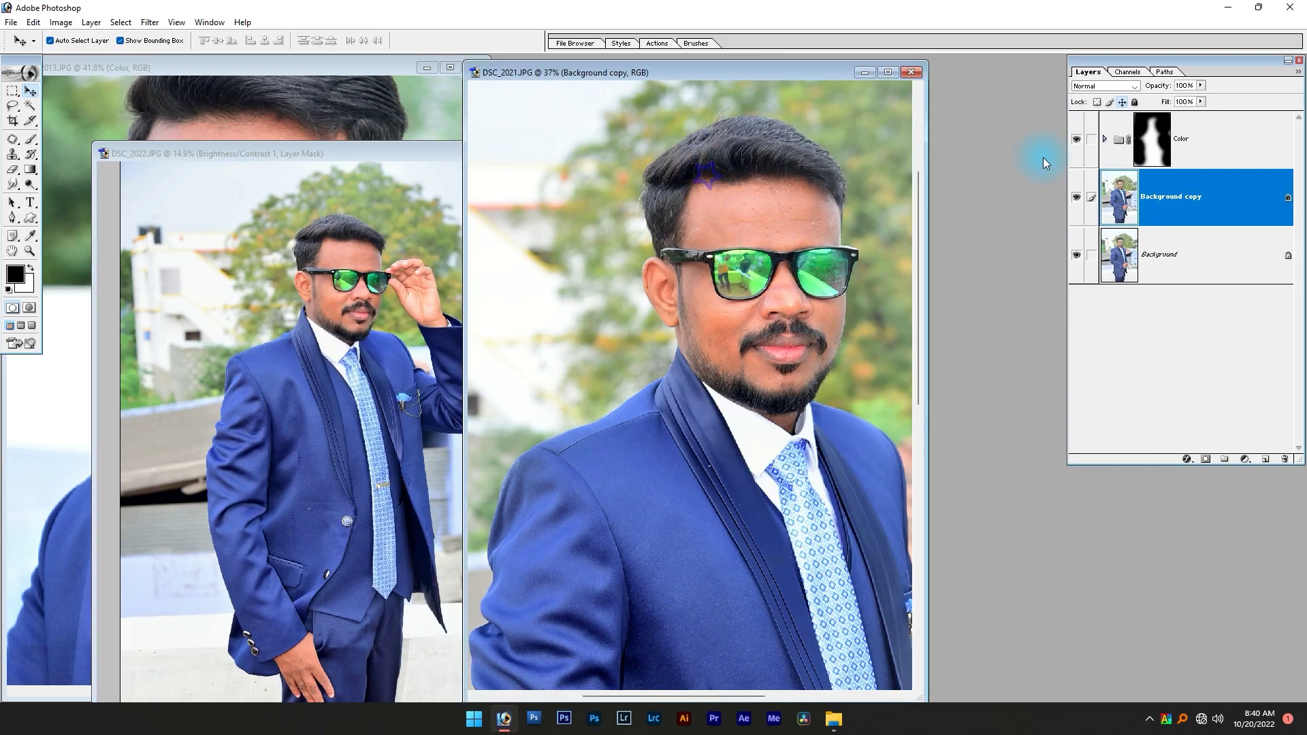
left_click(1171, 141)
left_click(395, 294)
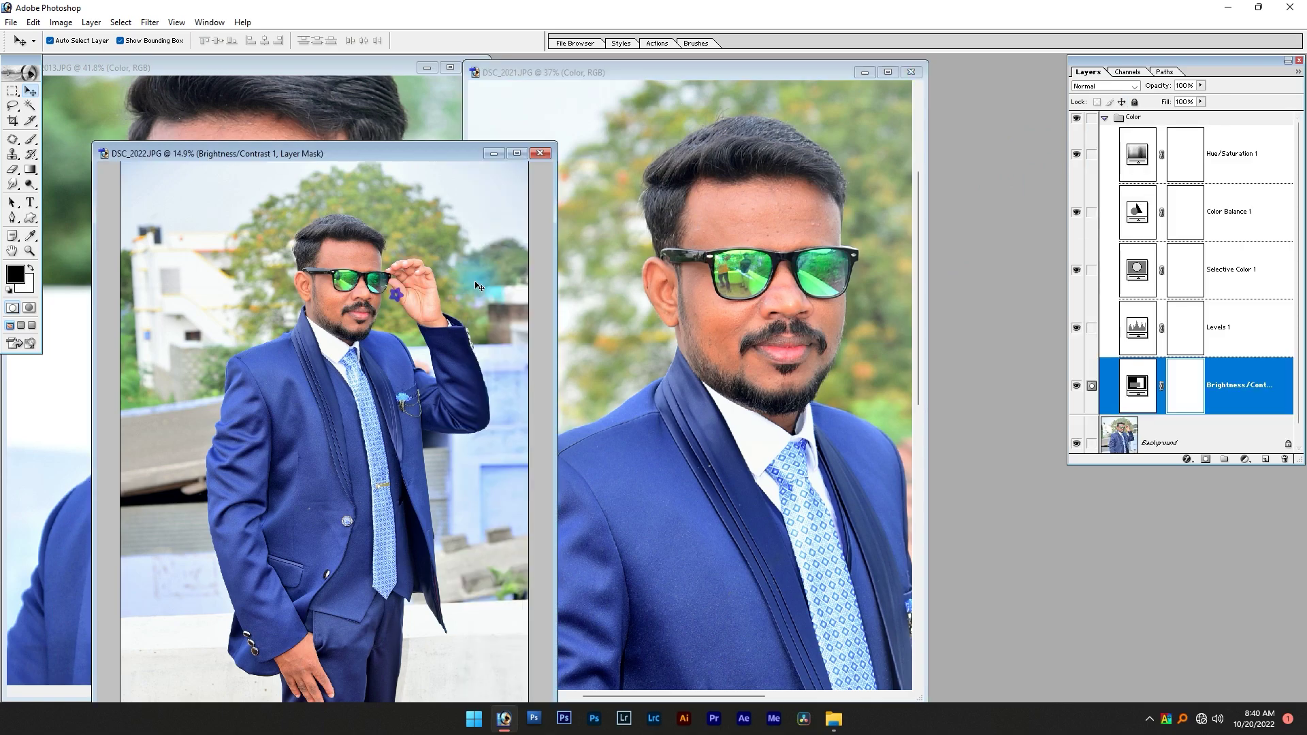
left_click(1105, 117)
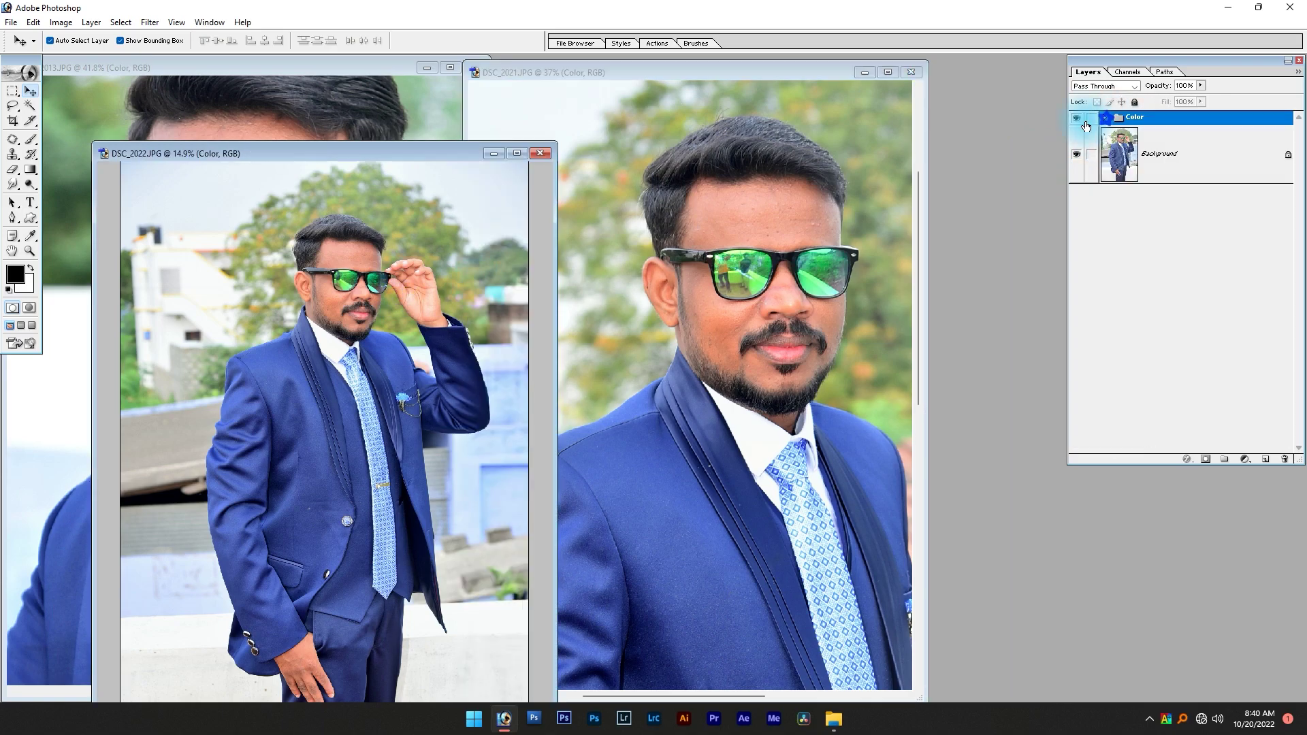
left_click_drag(1080, 123, 809, 325)
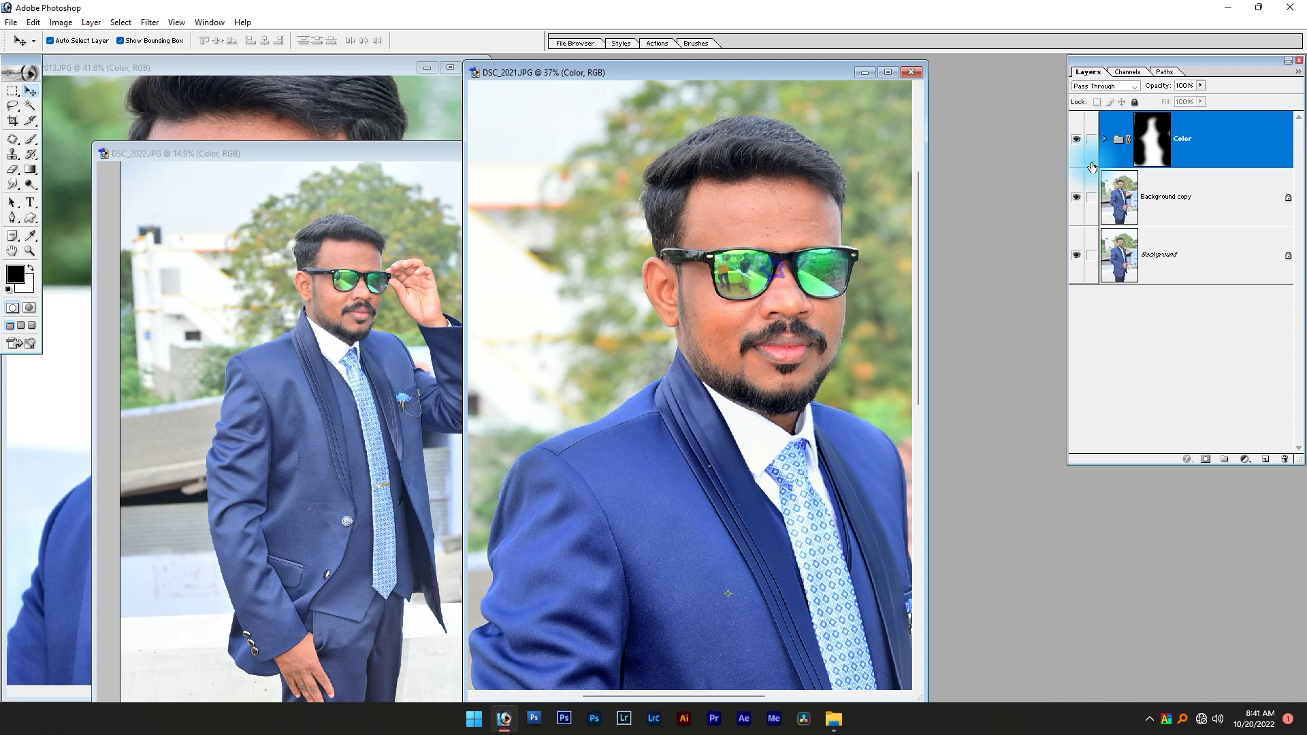
left_click_drag(1196, 156, 349, 320)
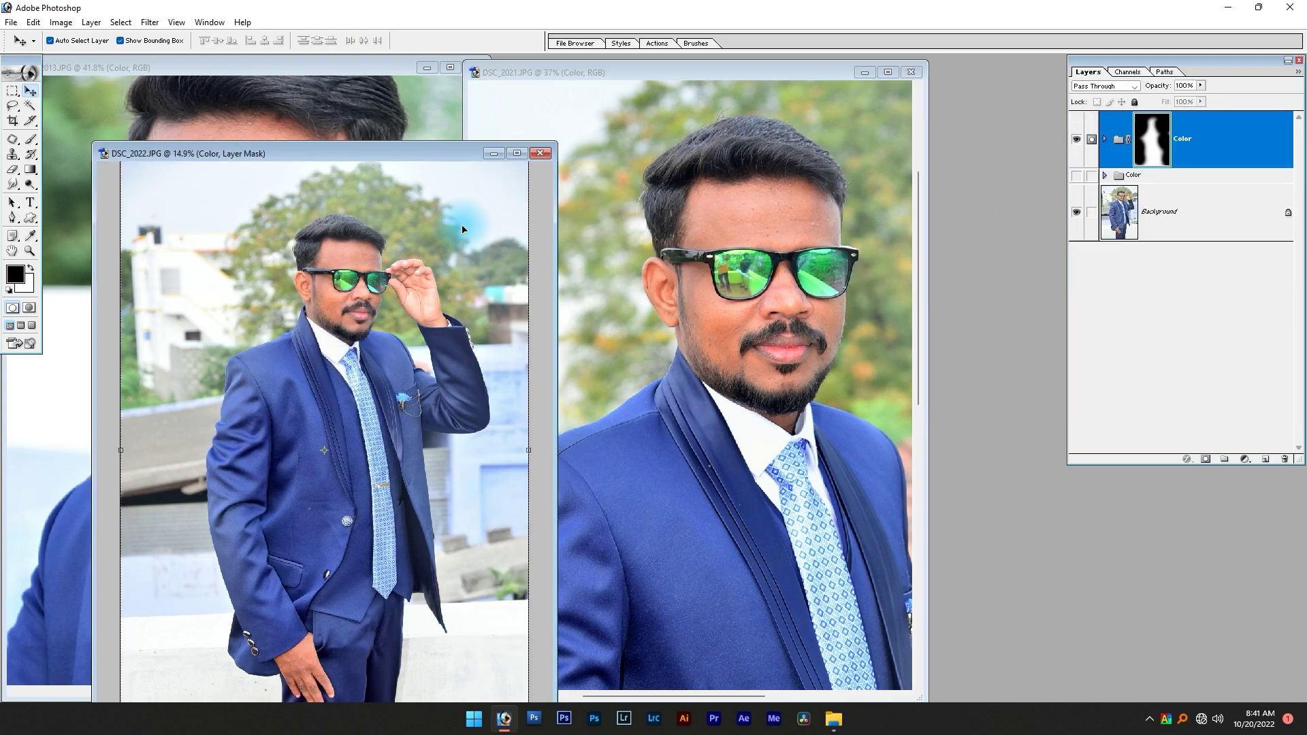
Maximize DSC_2022 and toggle the group mask off and on to compare the jacket.
left_click(517, 153)
left_click_drag(668, 350, 567, 511)
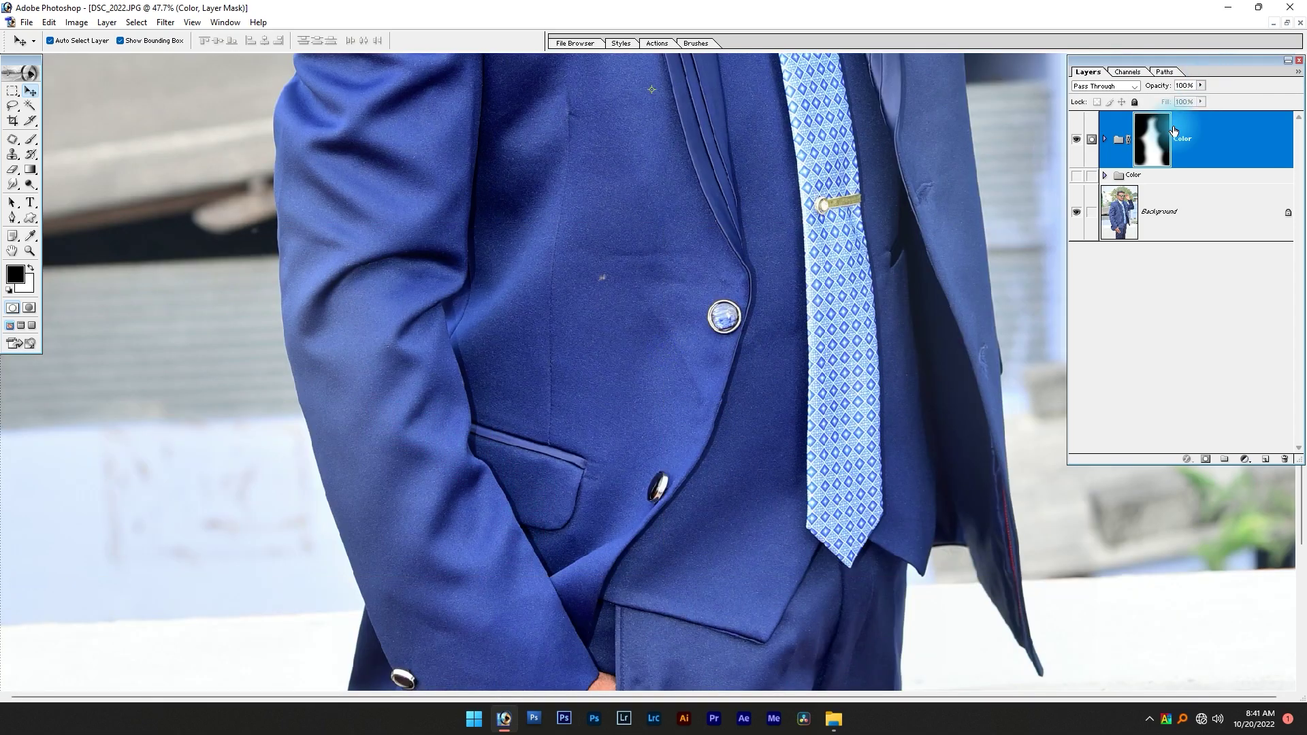
left_click(1162, 157, "shift")
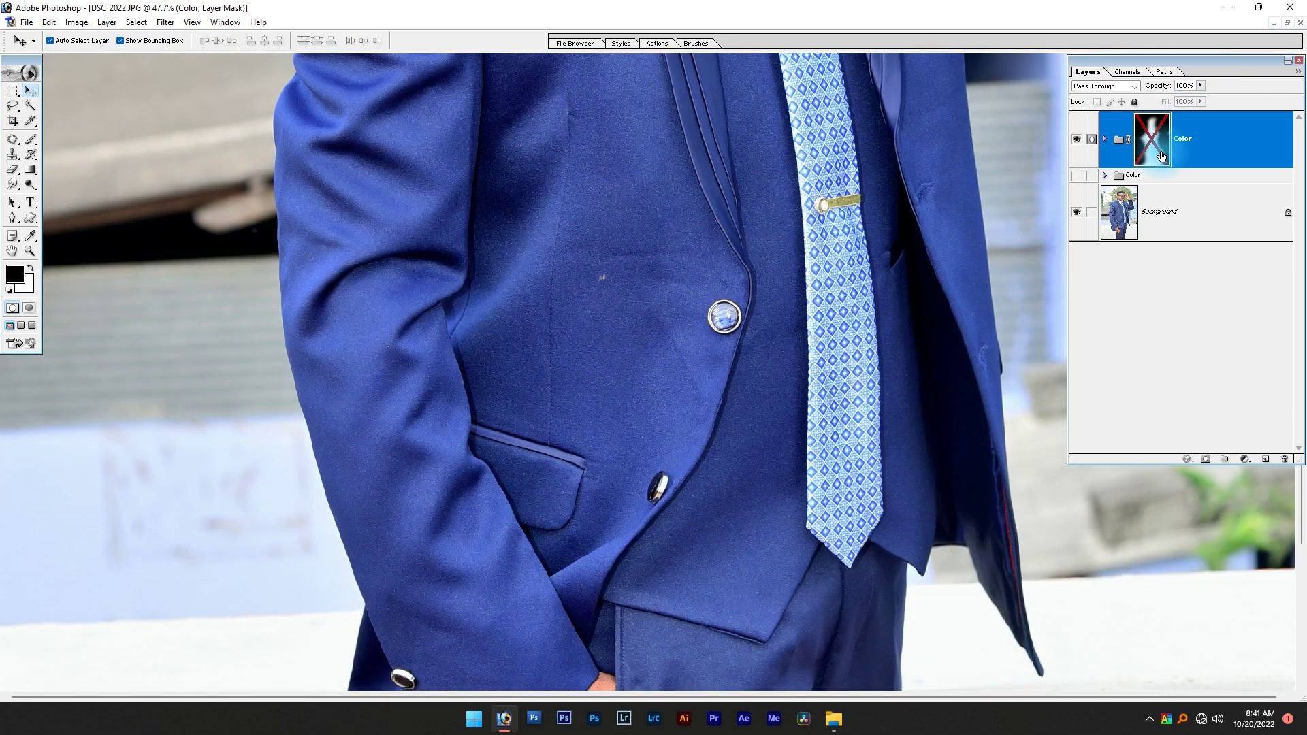
left_click(1162, 157, "shift")
key("ctrl+0")
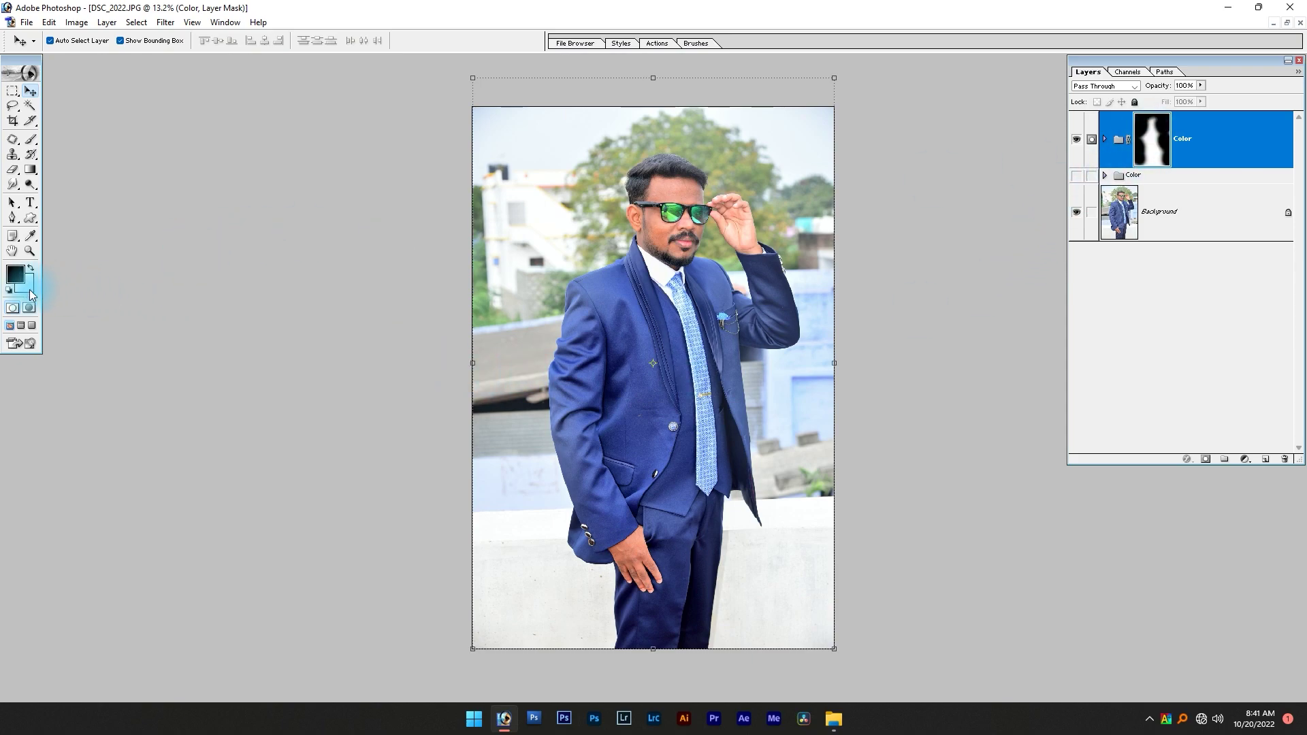
Make white the foreground colour, zoom on the face, and expand the Color group.
left_click(30, 268)
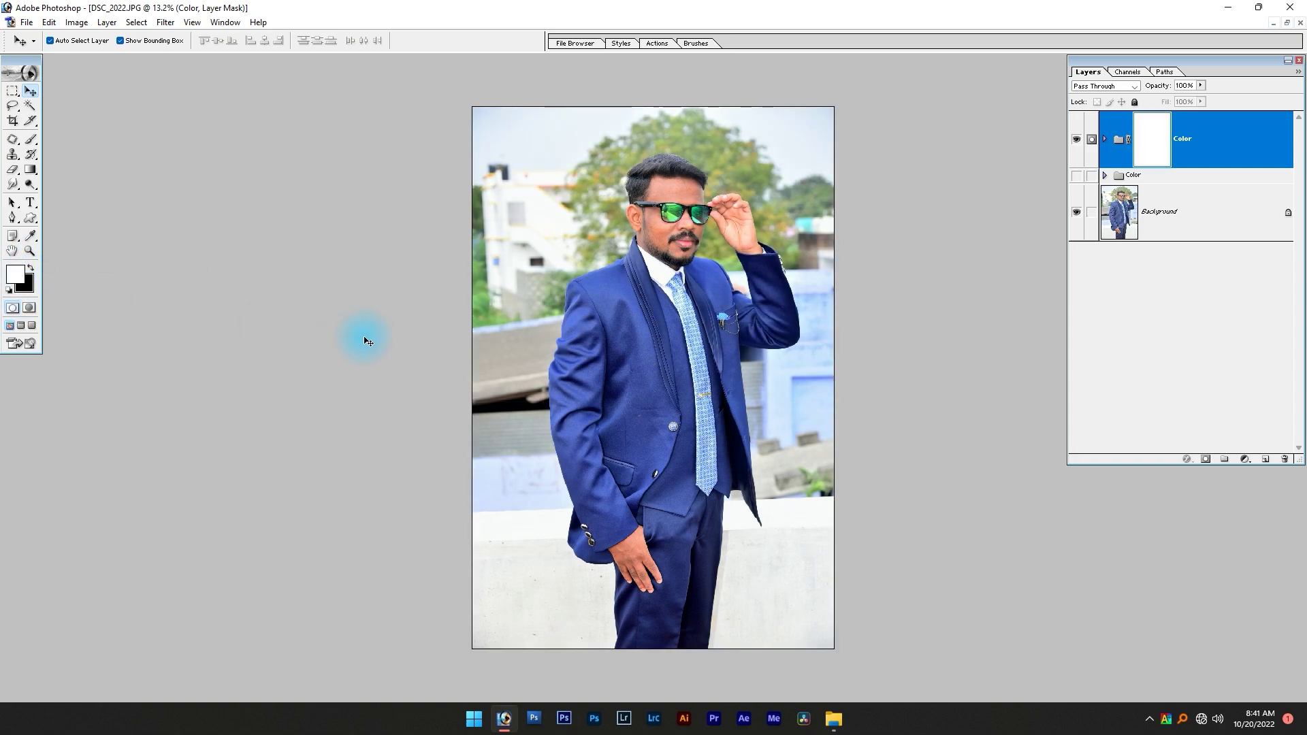
left_click_drag(457, 104, 842, 349)
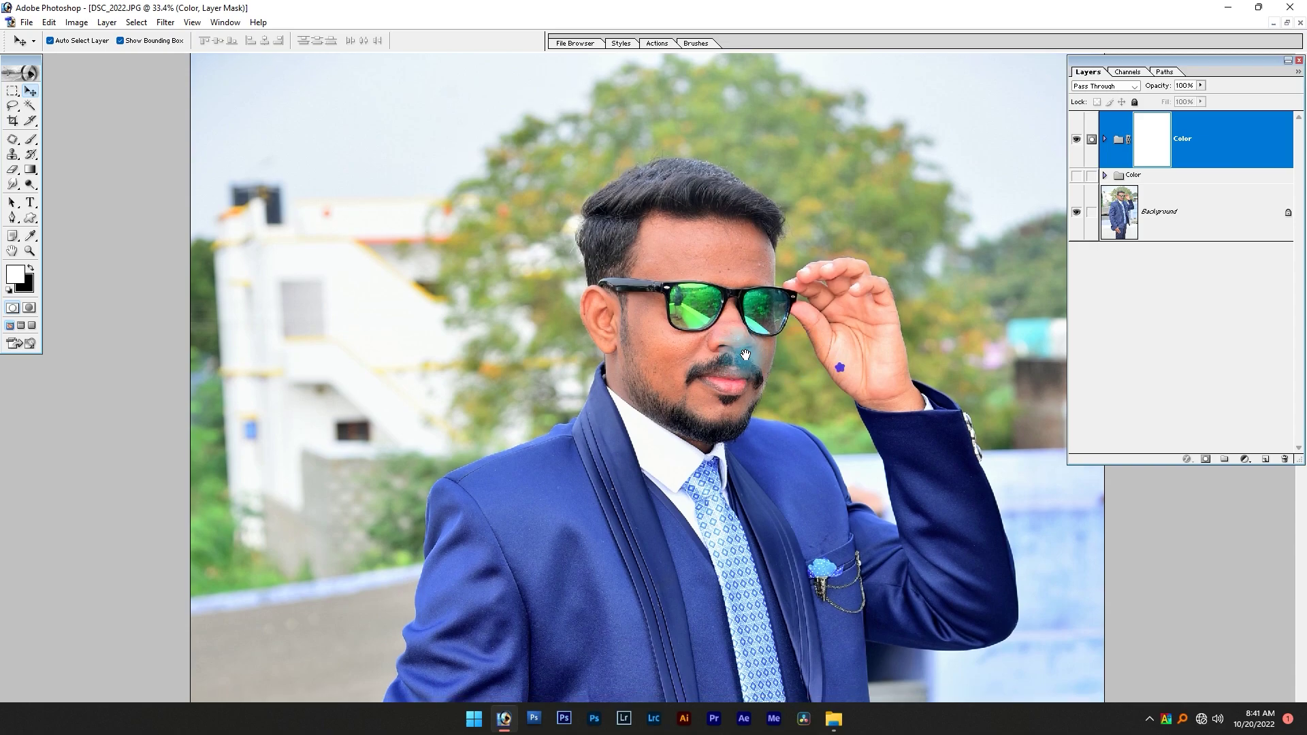
left_click(1104, 141)
scroll(1158, 239, "down", 2)
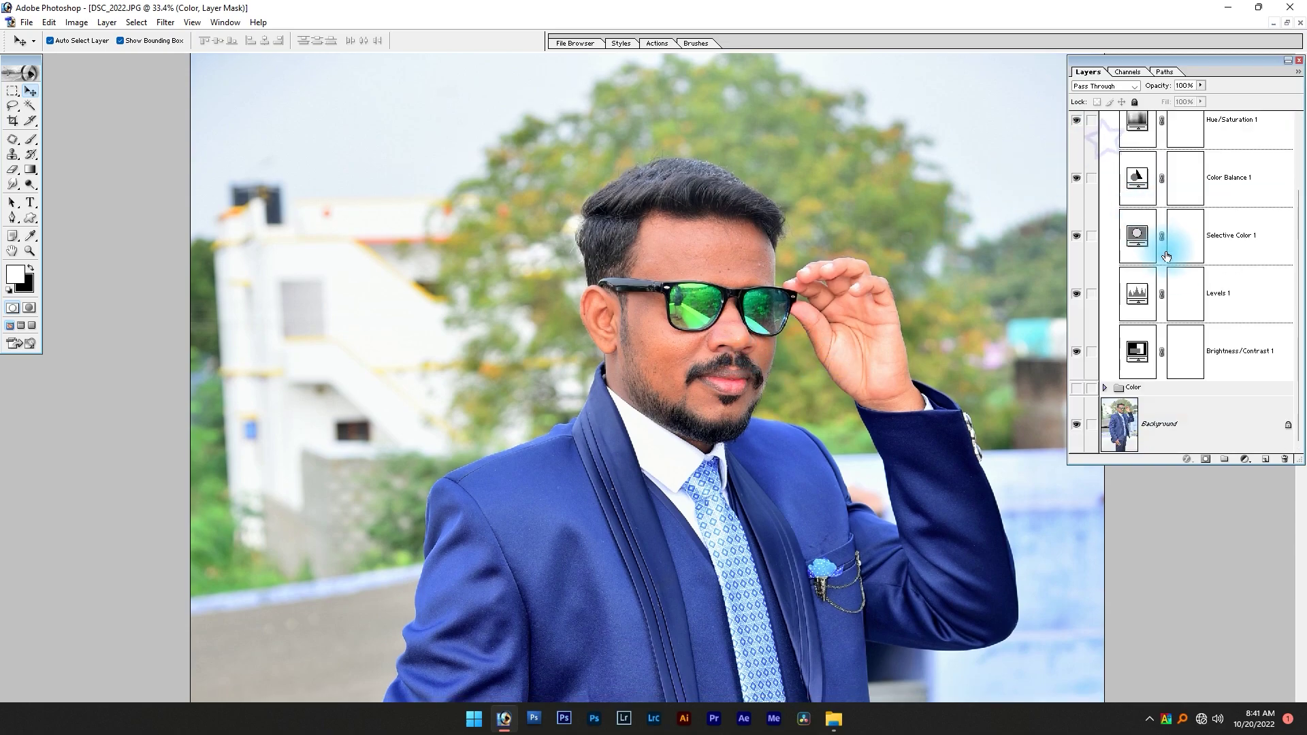
Set Brightness/Contrast 1 to brightness -14 and contrast -2, then fit the photo on screen.
double_click(1139, 353)
key("Down")
key("Down")
key("Tab")
key("Down")
key("Down")
key("Down")
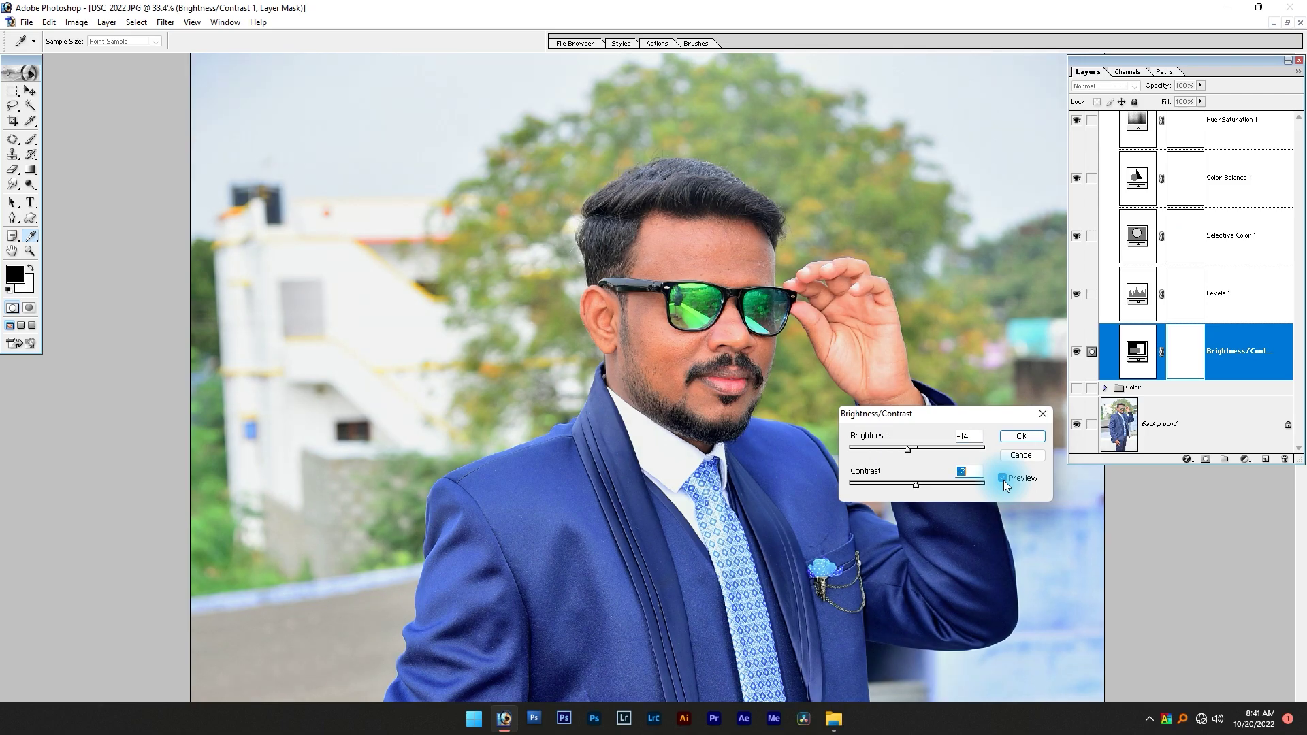
key("Return")
key("v")
key("ctrl+0")
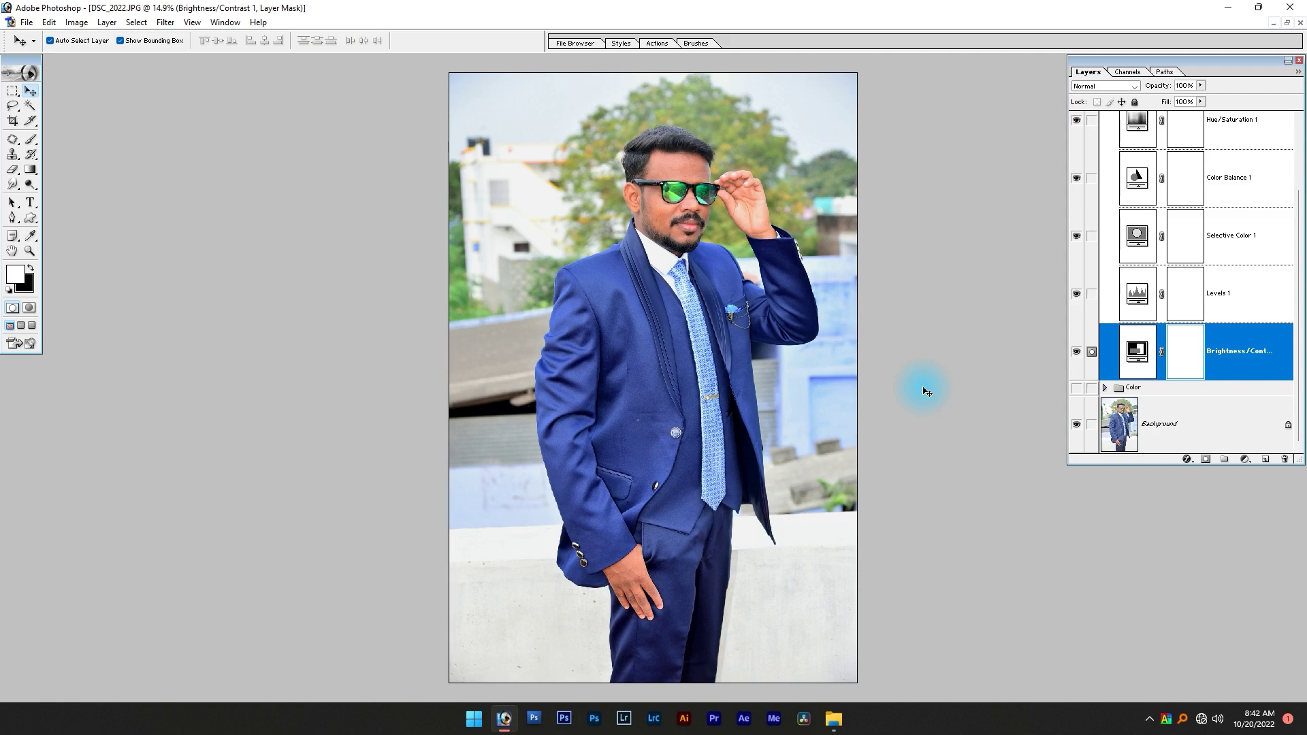
scroll(1192, 368, "up", 2)
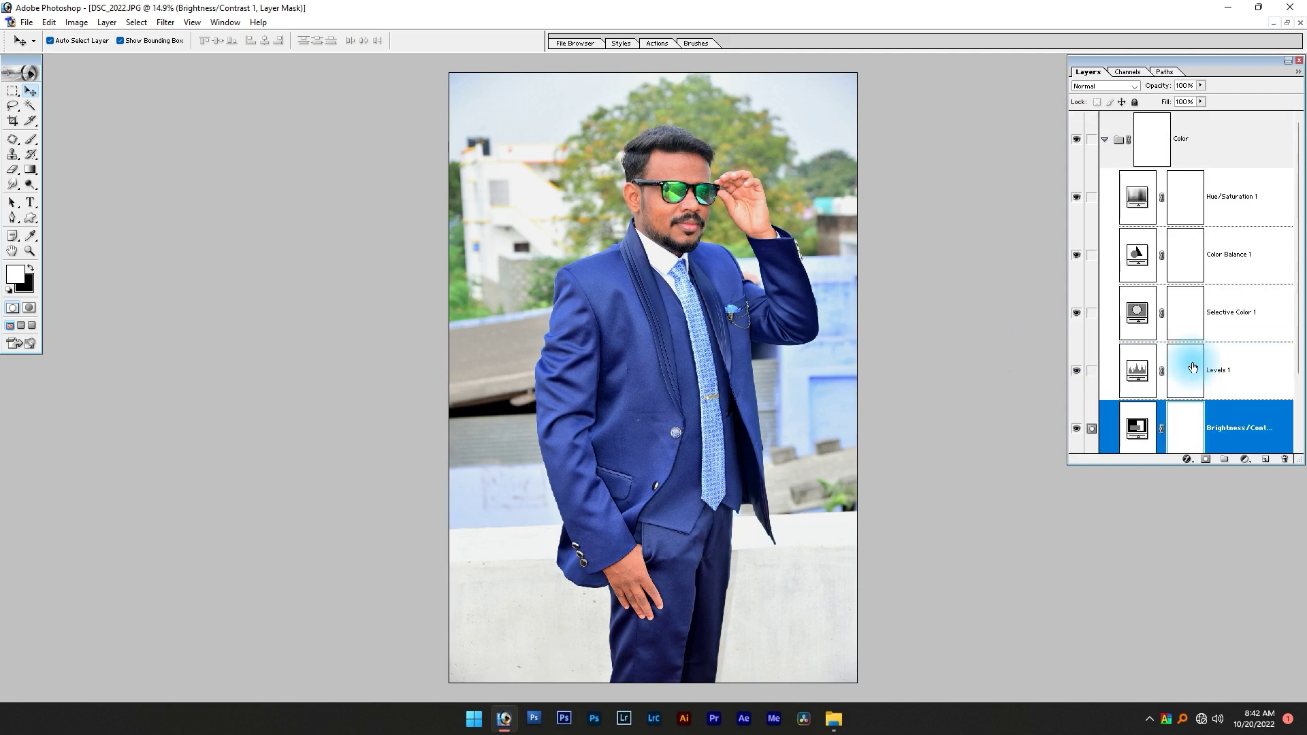
Collapse the Color group and return to standard windowed screen mode.
left_click(1104, 140)
key("g")
key("f")
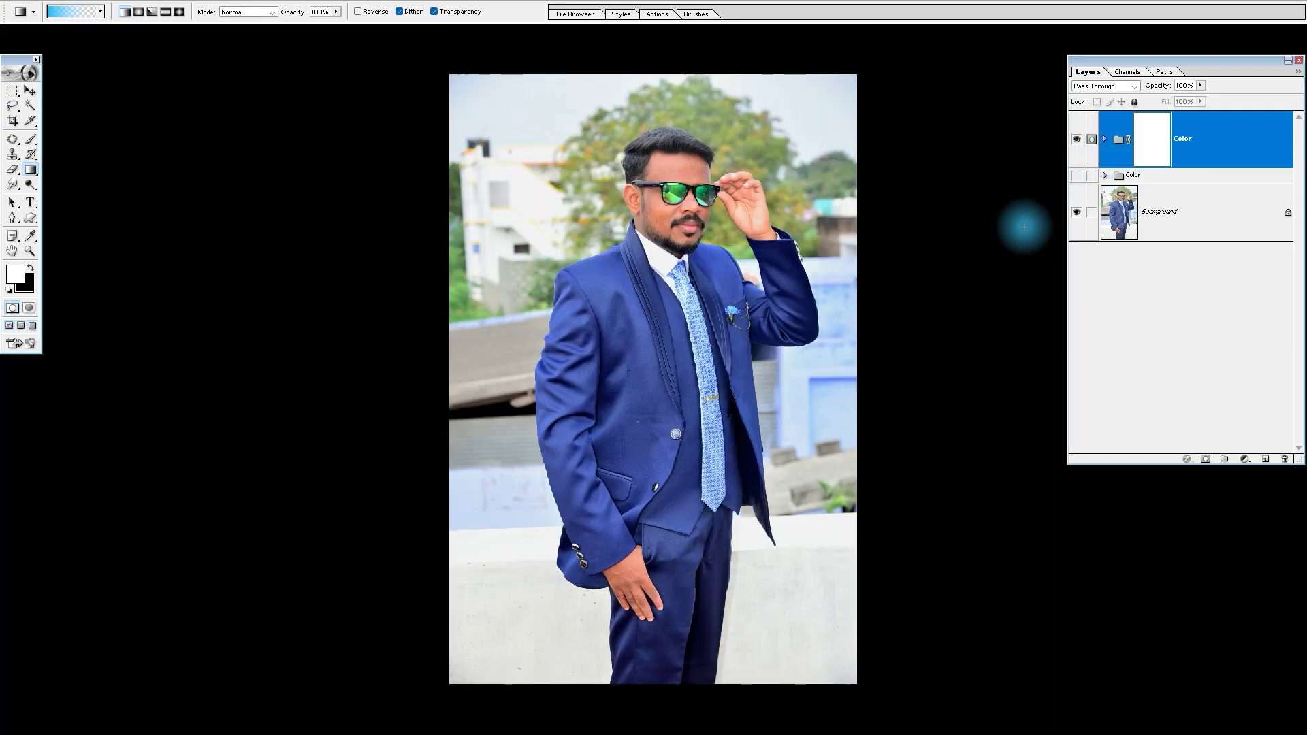
key("f")
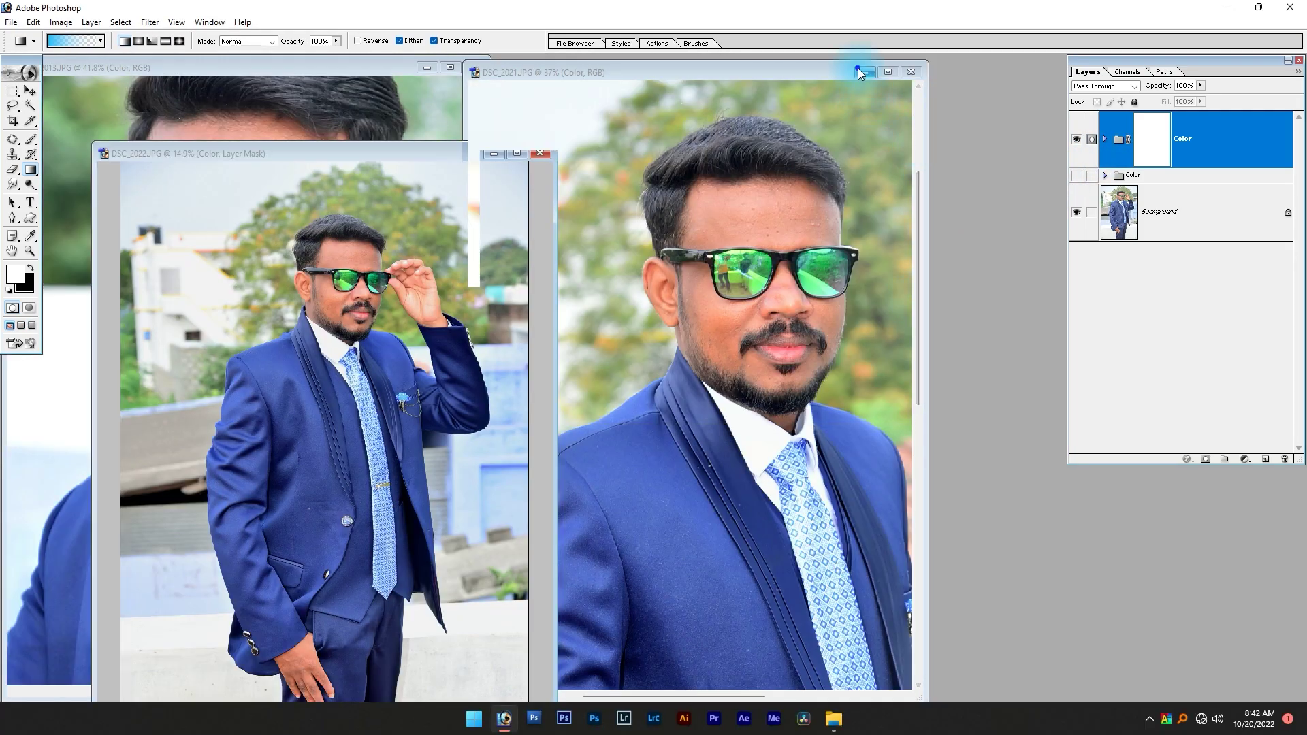
Minimize DSC_2021 and place DSC_2013, fitted to its window, beside DSC_2022.
left_click(863, 71)
left_click_drag(342, 160, 843, 60)
left_click(222, 161)
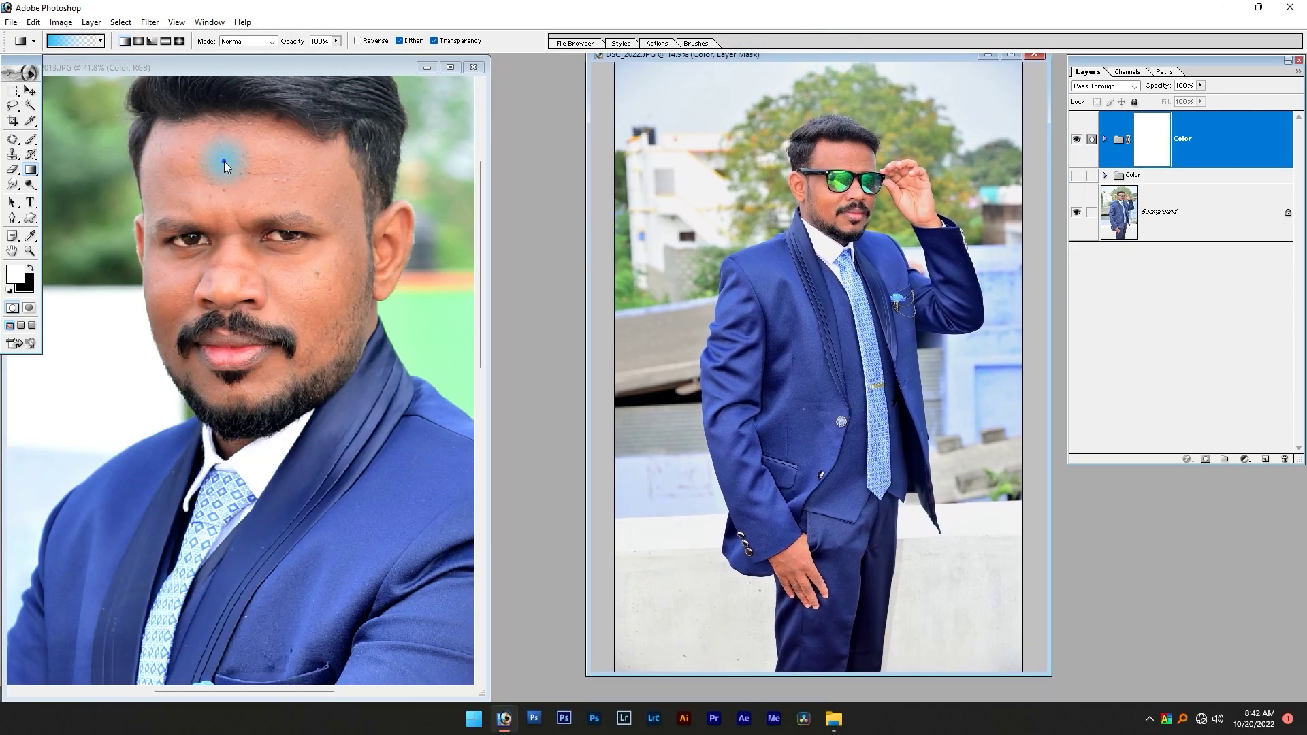
key("ctrl+0")
key("x")
left_click_drag(285, 71, 397, 61)
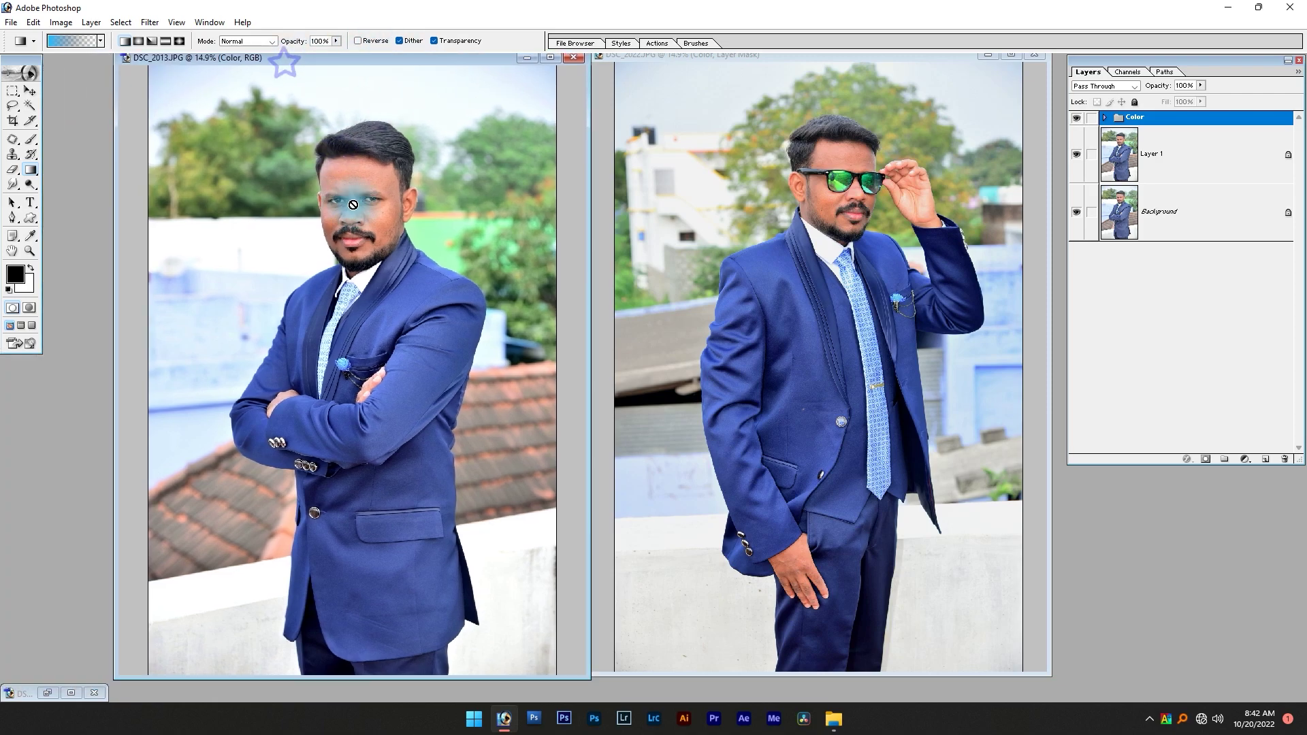
Hide DSC_2013's original Color group, dismissing the hidden-layer gradient error.
left_click(1076, 118)
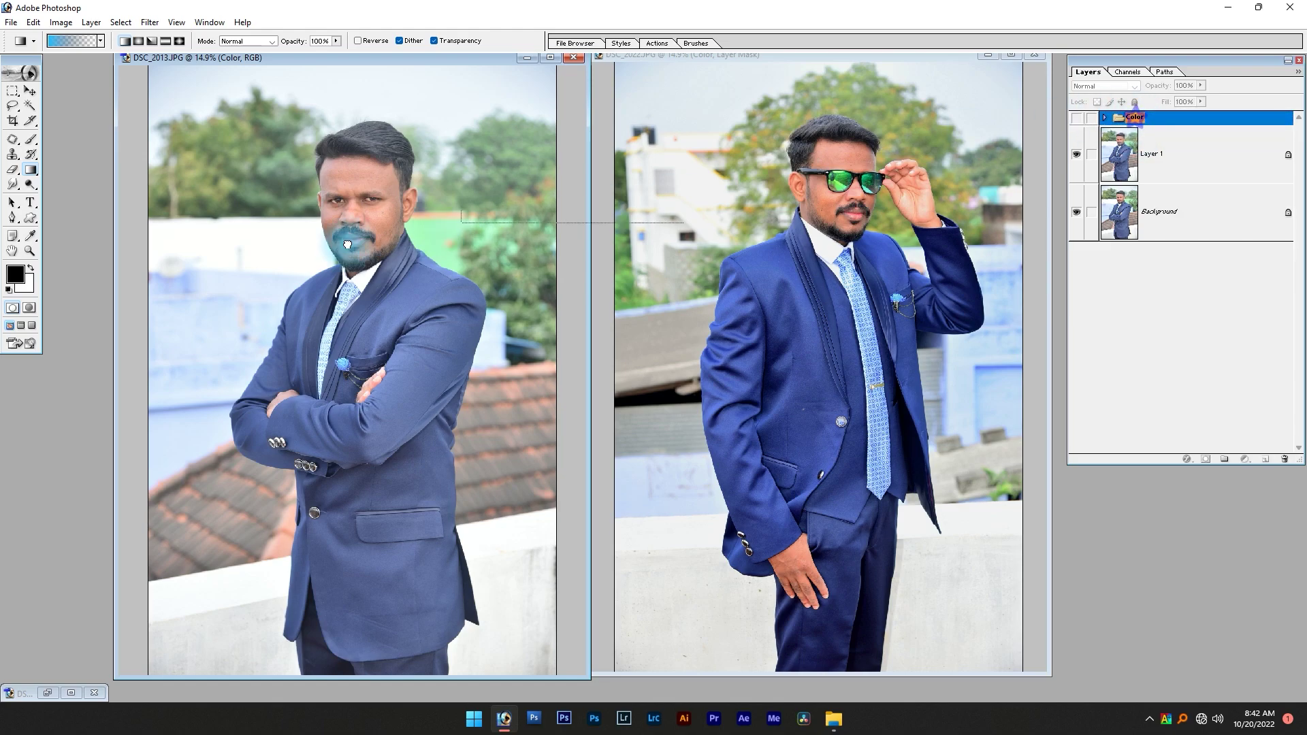
left_click(458, 273)
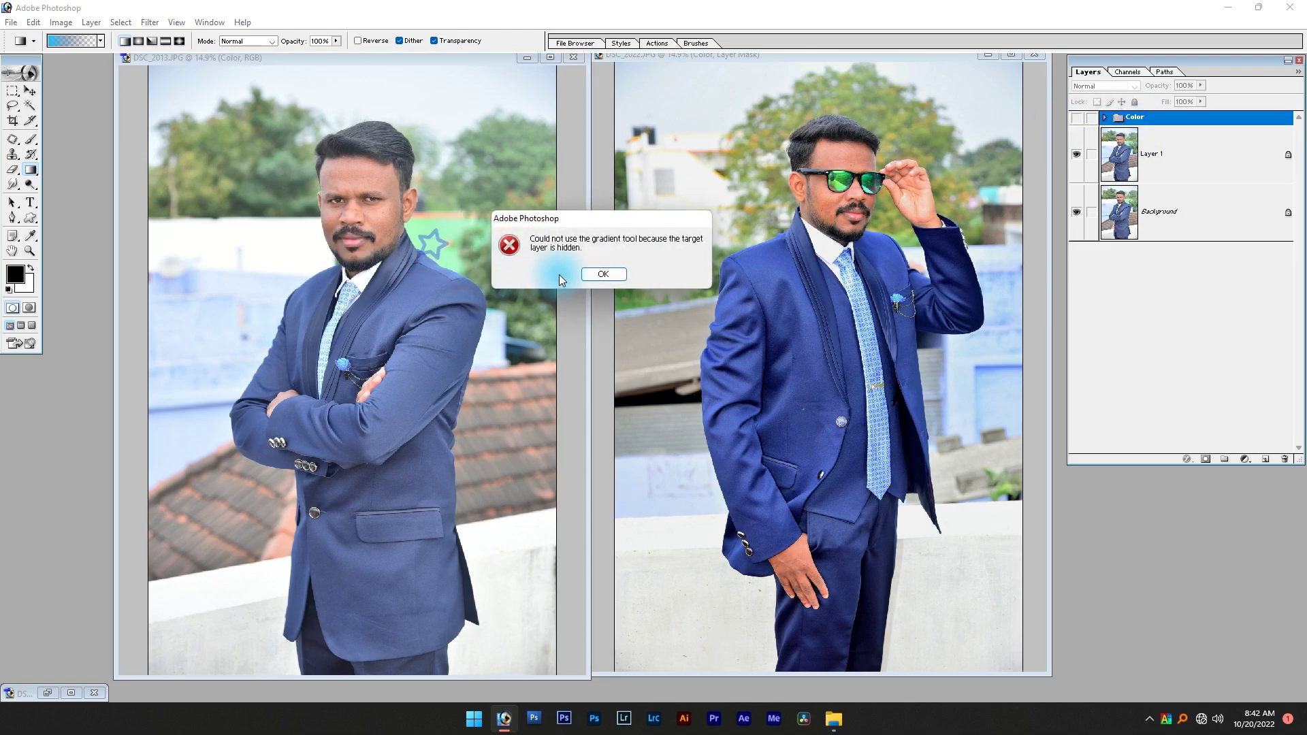
left_click(598, 272)
left_click(847, 193)
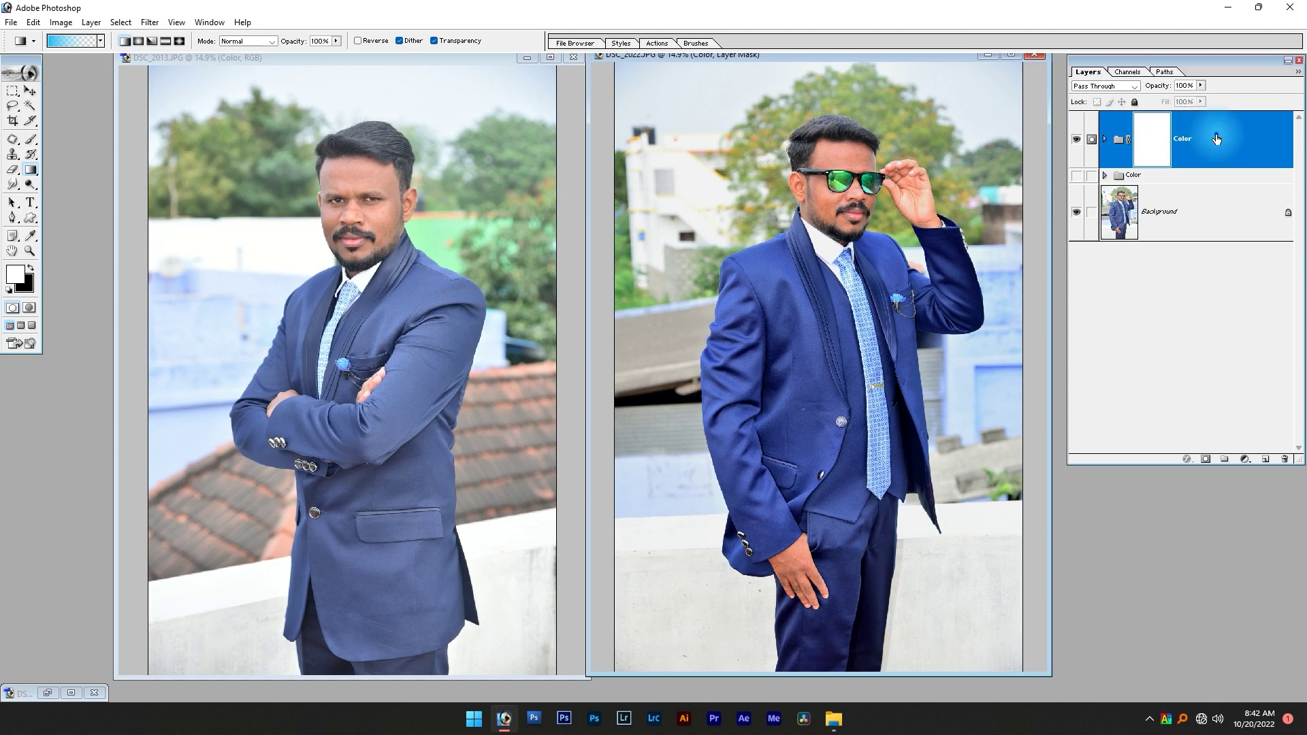
left_click(360, 245)
Copy DSC_2022's Color group onto DSC_2013 and zoom in on the face.
left_click_drag(359, 245, 881, 167)
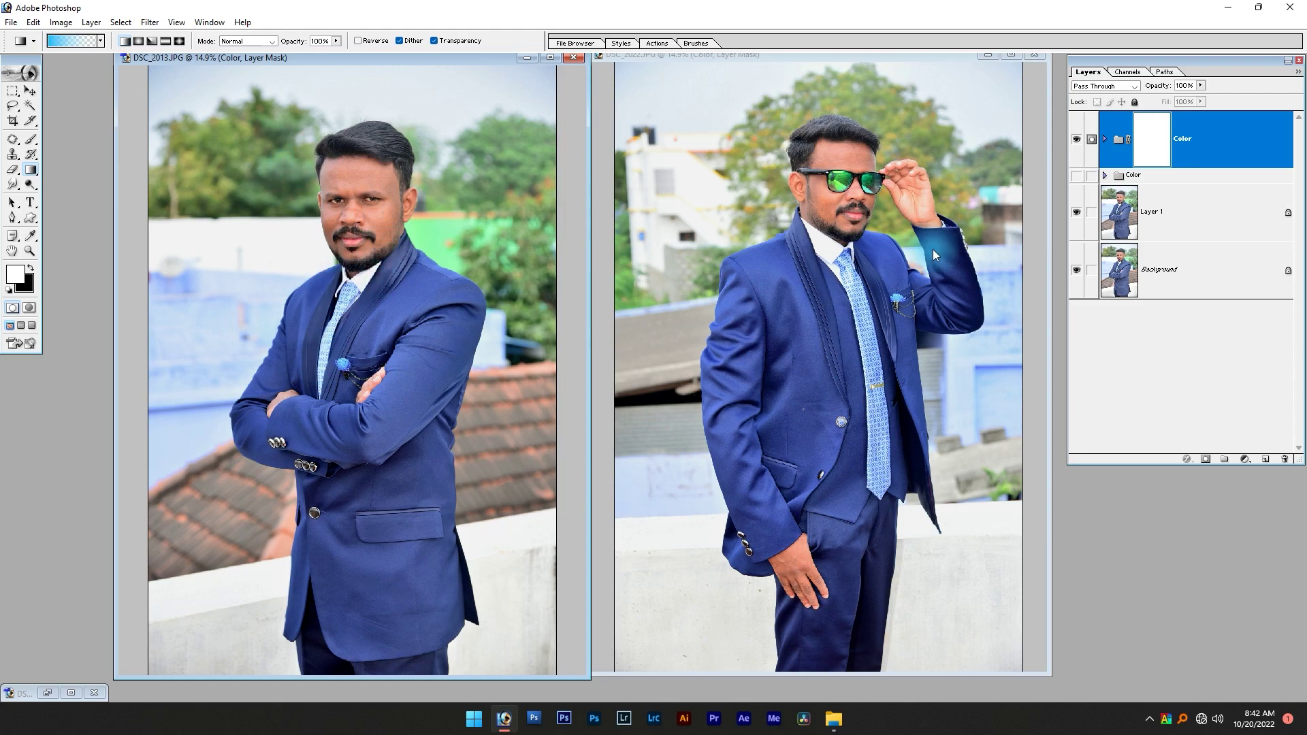
left_click_drag(303, 118, 436, 292)
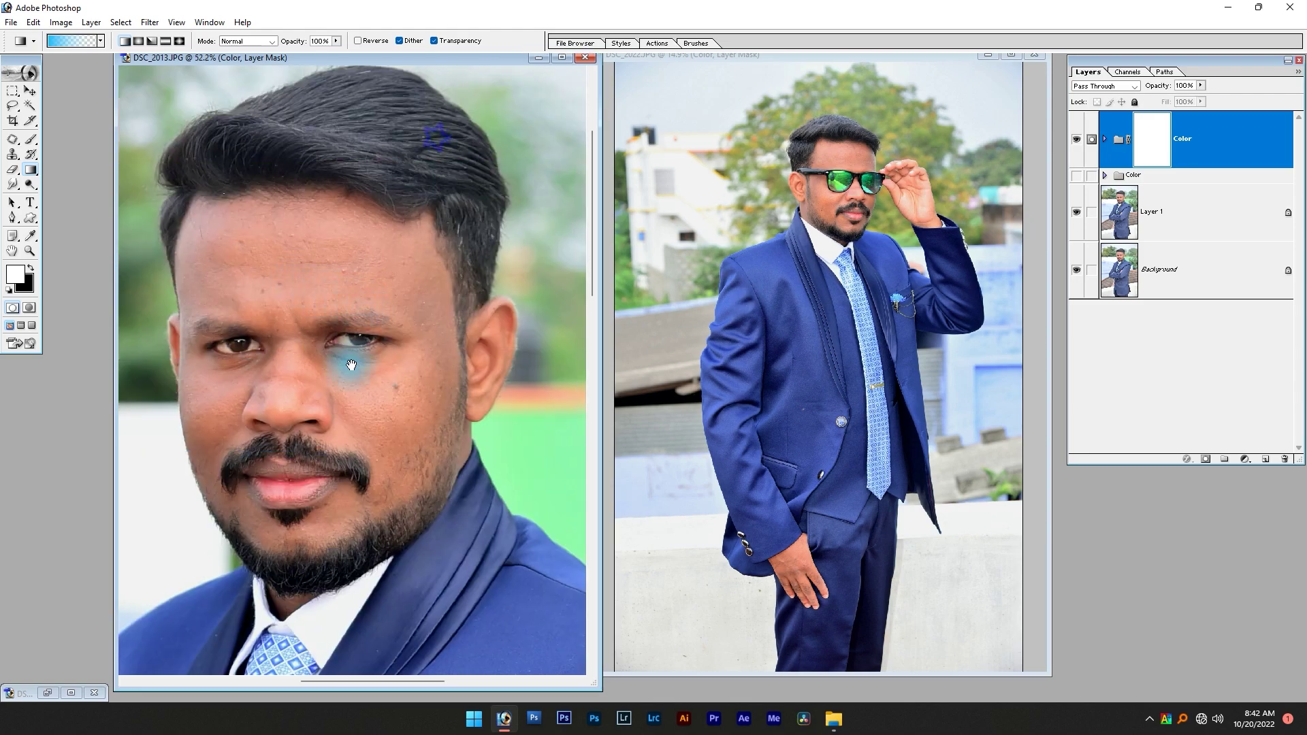
left_click_drag(355, 422, 378, 381)
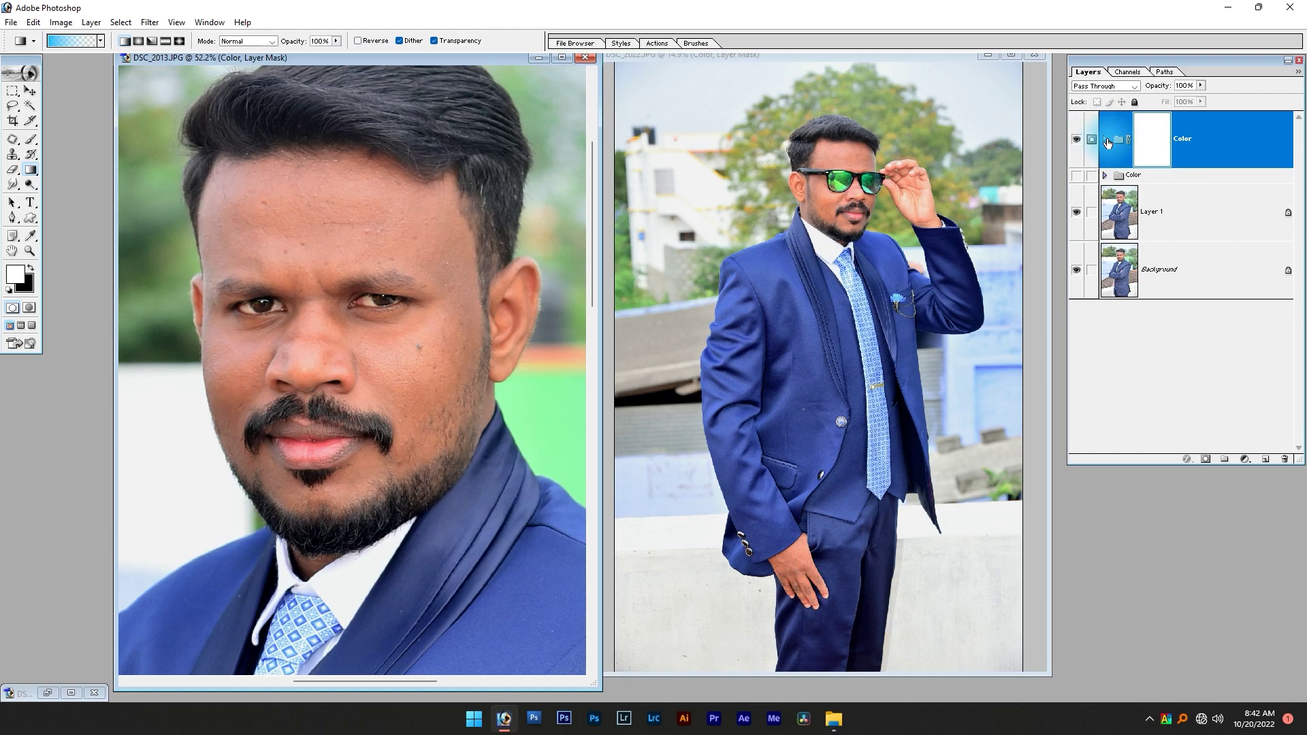
Expand the new Color group and apply a new brightness for Brightness/Contrast 1.
left_click(1106, 140)
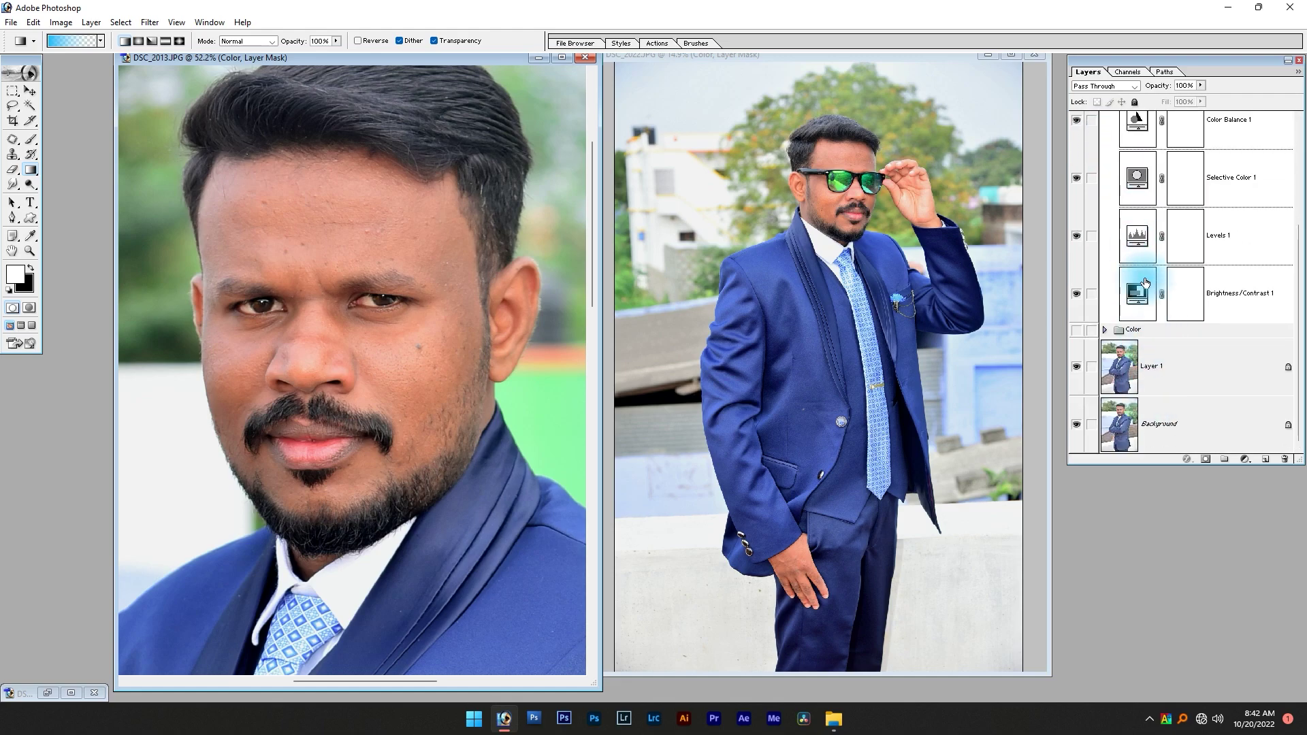
double_click(1137, 293)
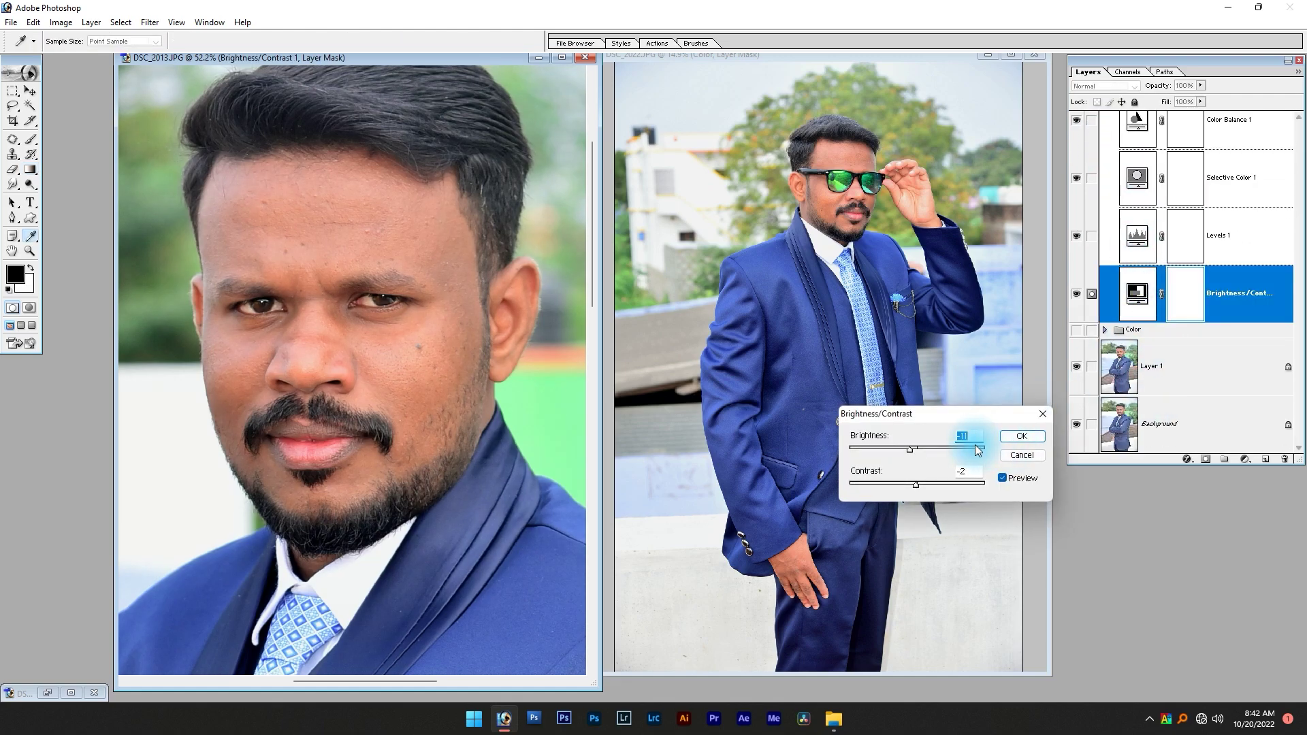
key("Return")
key("g")
key("x")
key("ctrl+0")
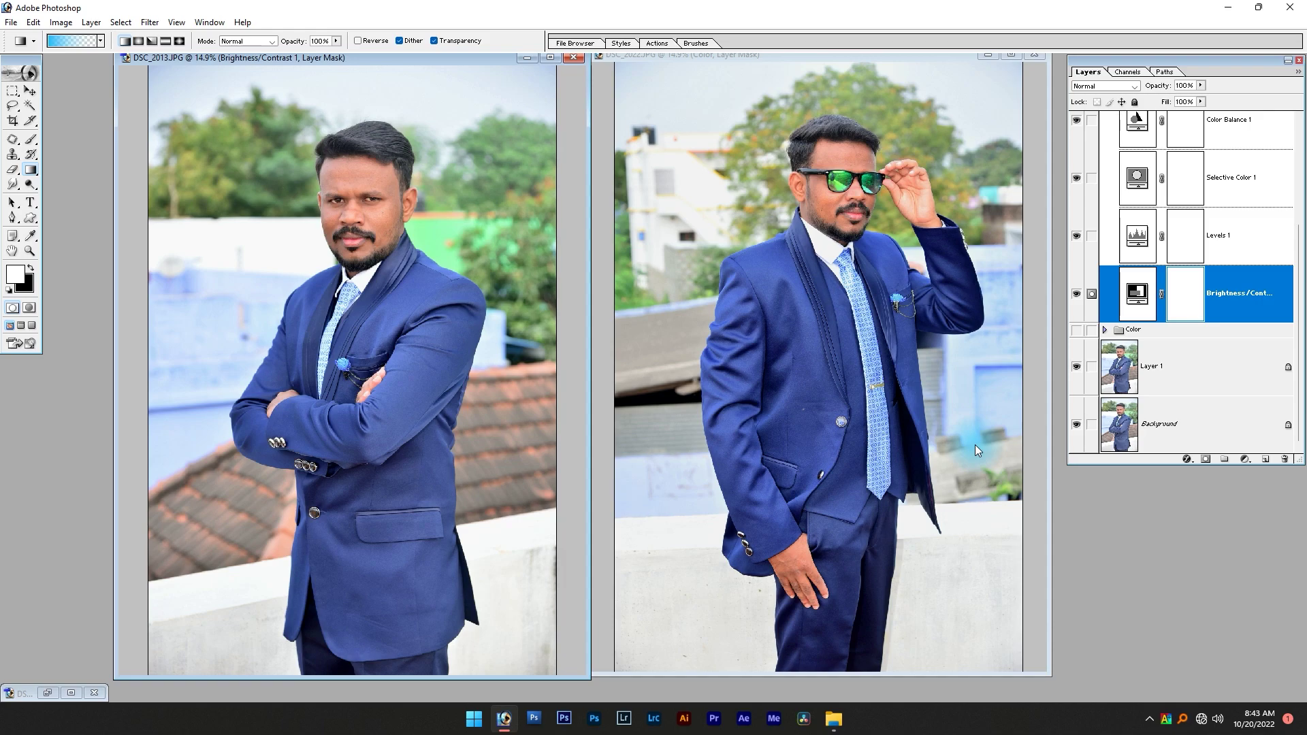
scroll(1226, 306, "up", 3)
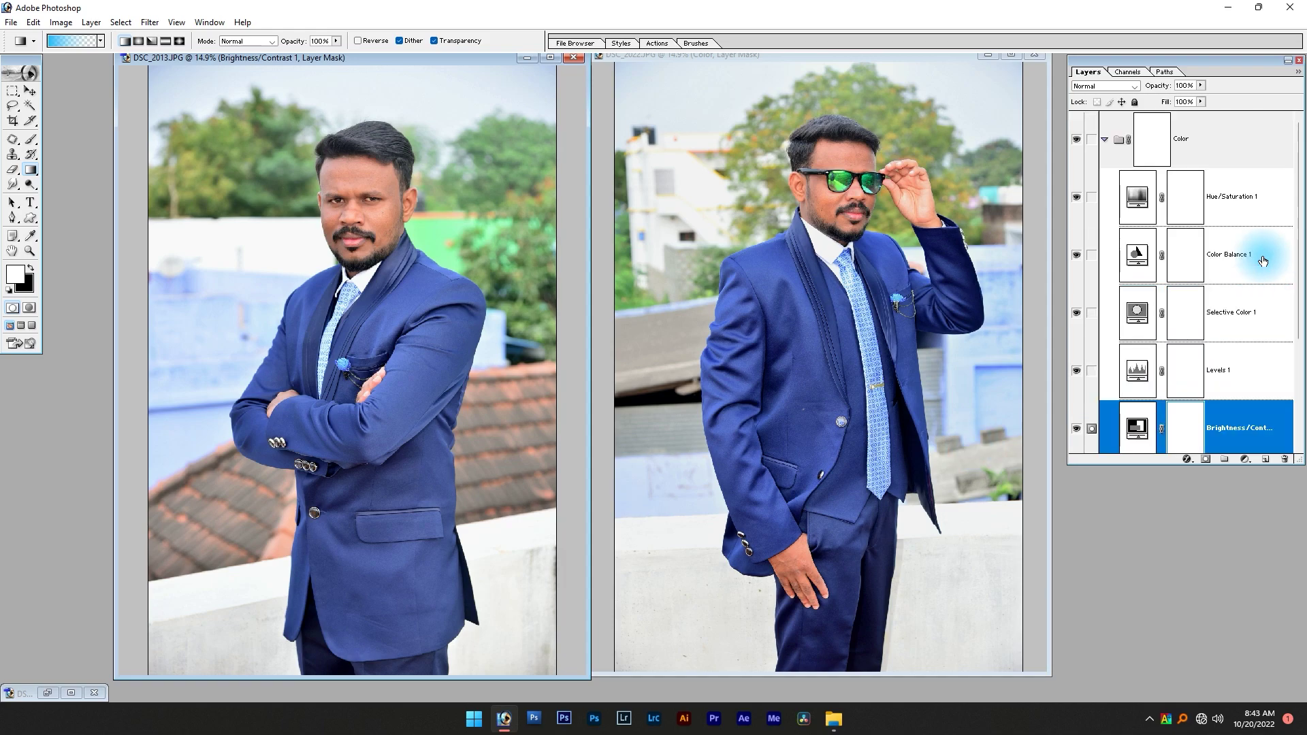
Collapse DSC_2013's new Color group and drag it toward the DSC_2022 window.
left_click(1103, 139)
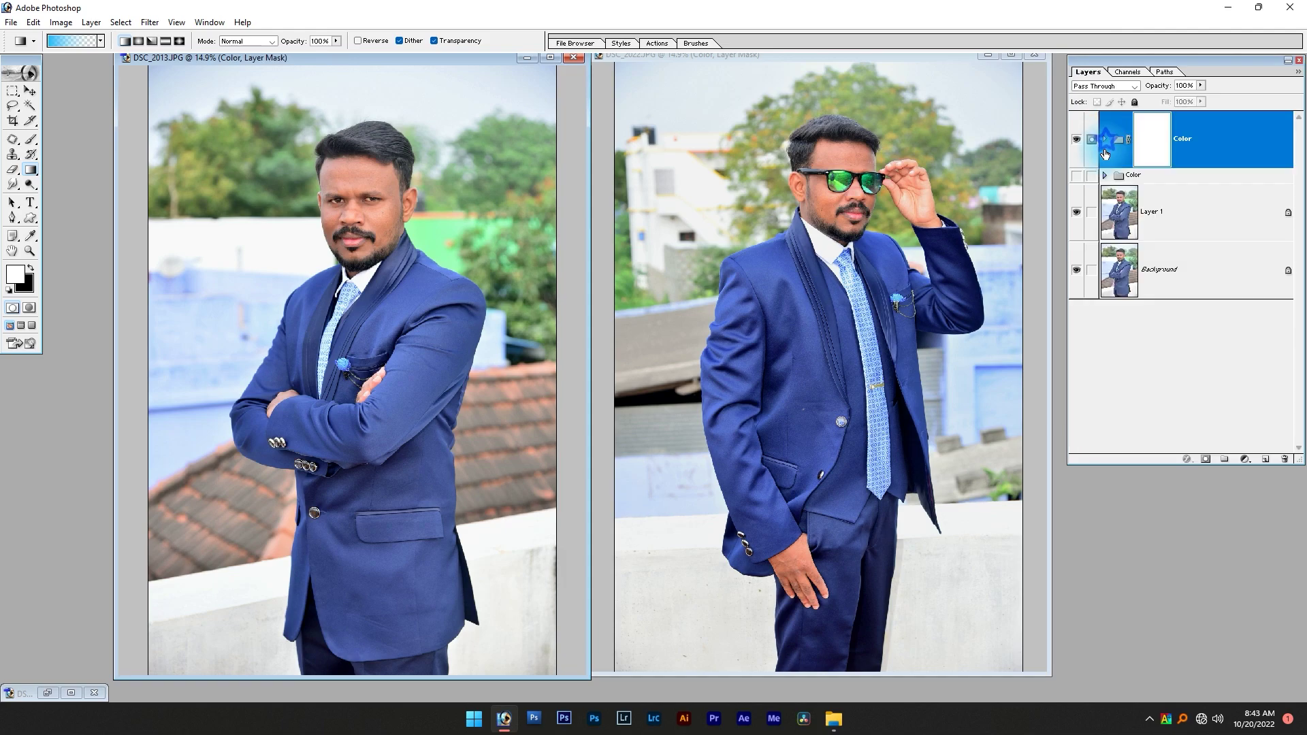
left_click_drag(1100, 140, 1117, 185)
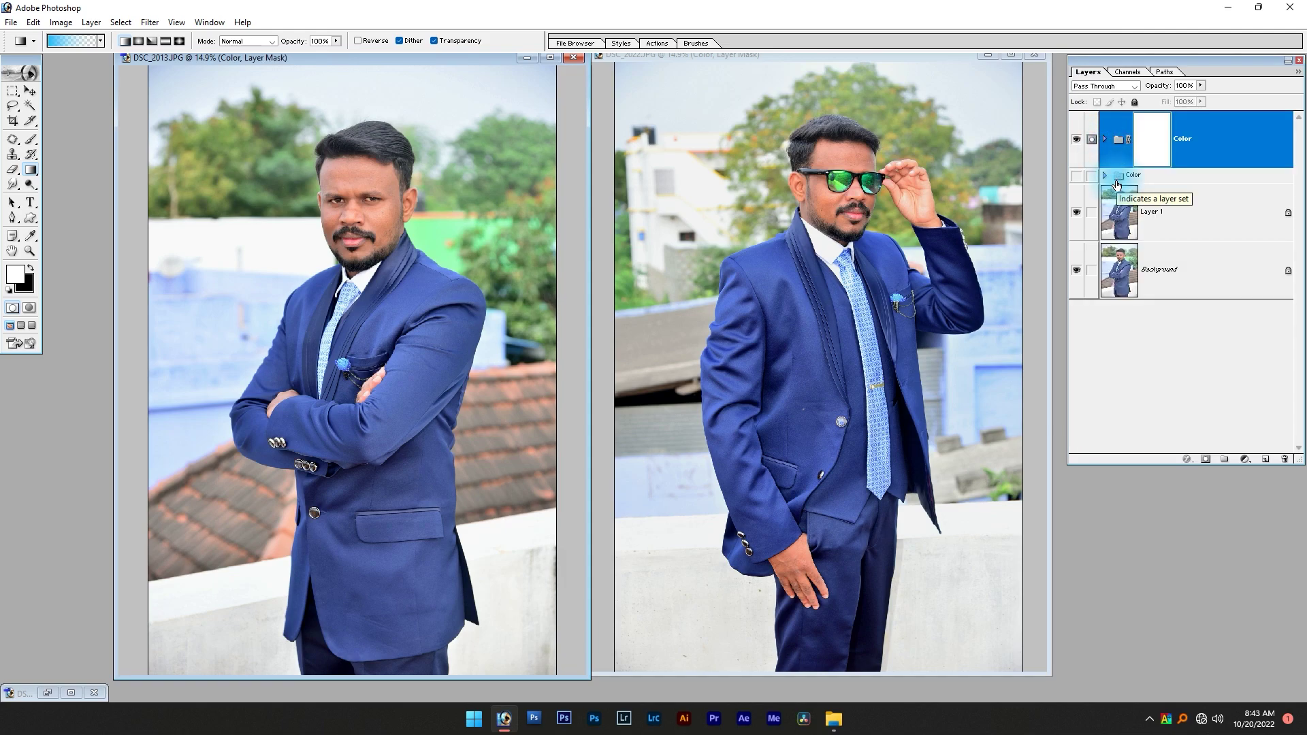
left_click_drag(1117, 185, 852, 204)
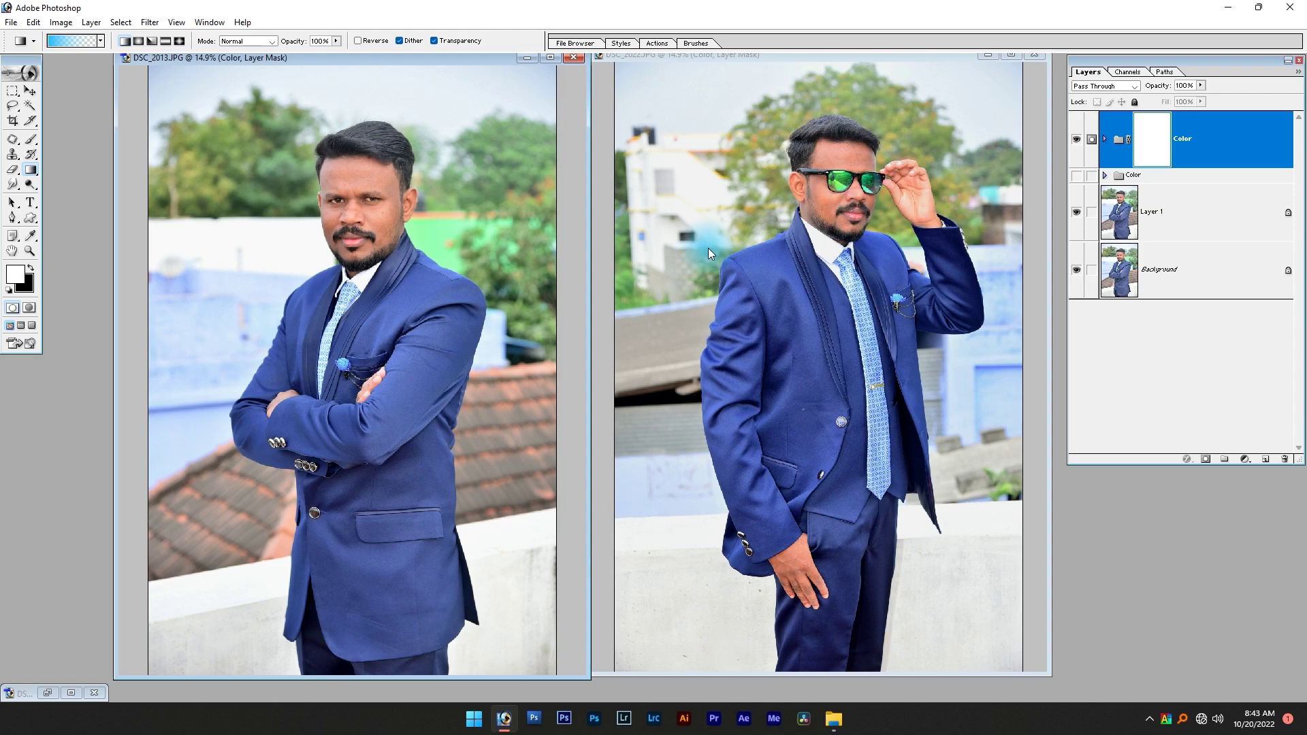